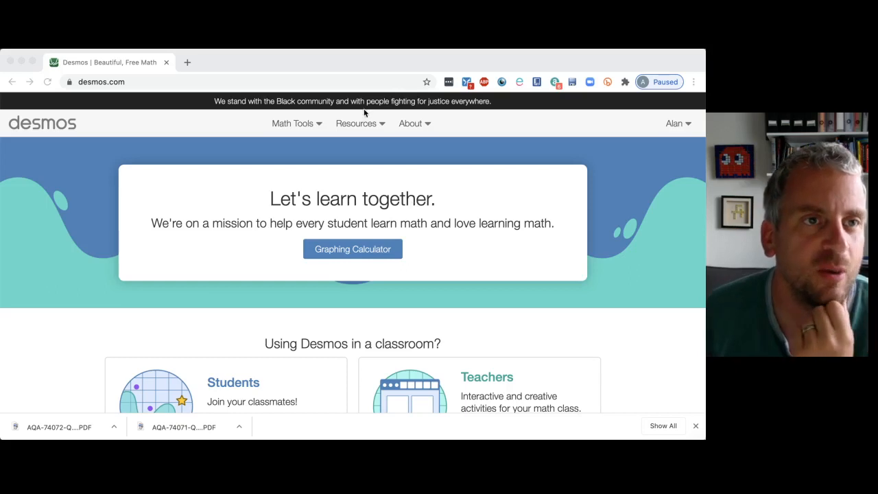
{"action": "left_click", "coordinate": [351, 125]}
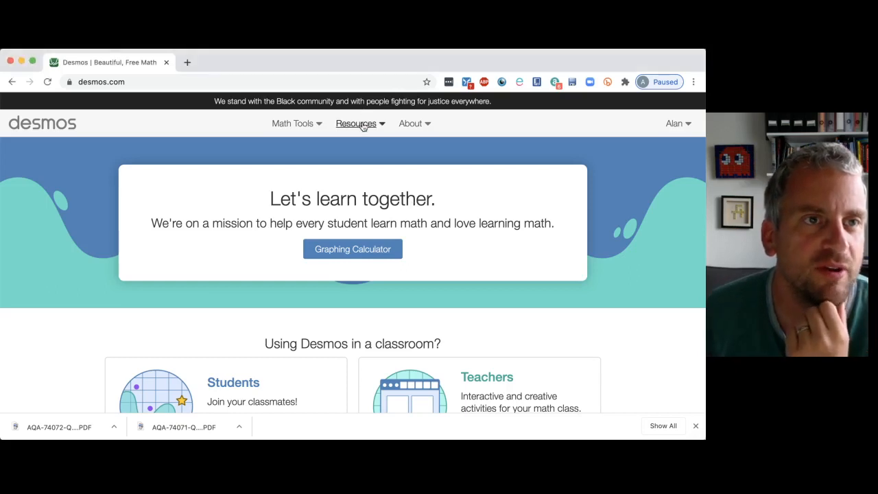
{"action": "left_click", "coordinate": [299, 123]}
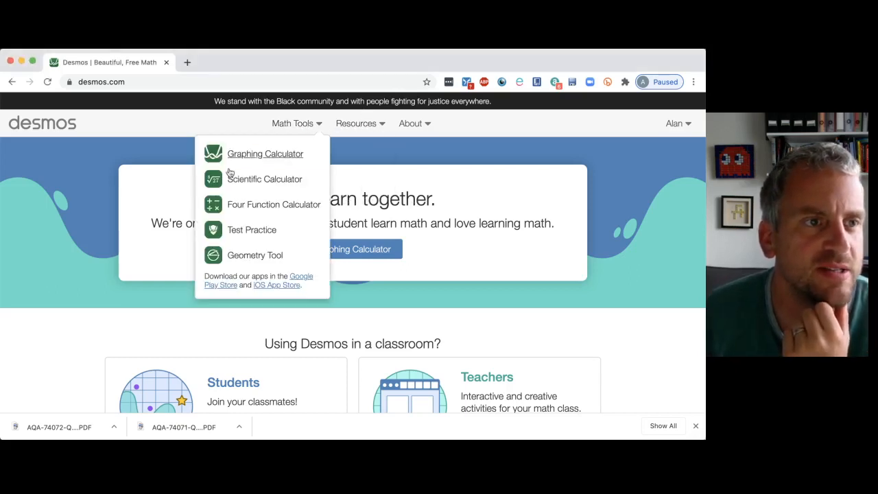
{"action": "left_click", "coordinate": [268, 179]}
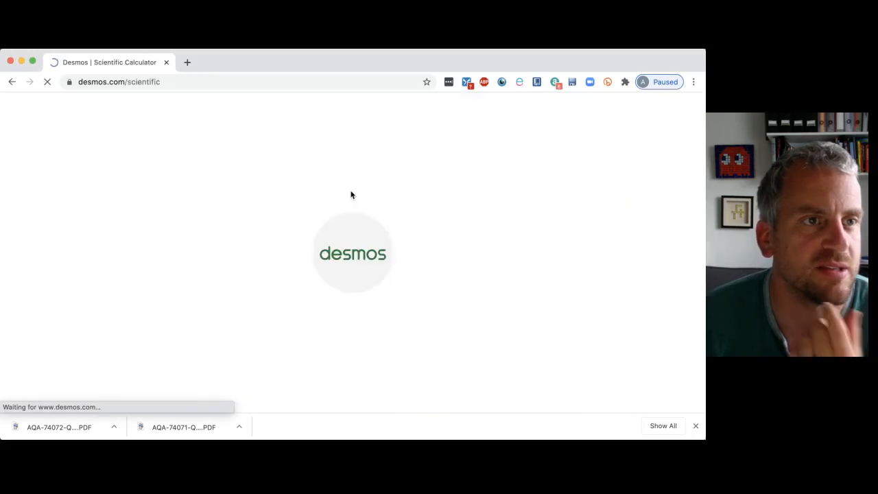
{"action": "left_click", "coordinate": [12, 81]}
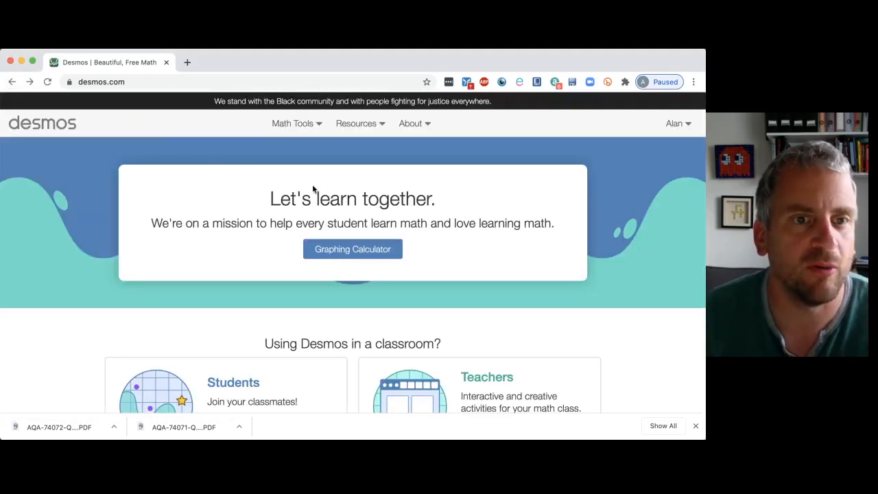
Go from the Desmos homepage to the Classroom Activities site using the product links in the footer
{"action": "scroll", "coordinate": [312, 184], "scroll_direction": "down", "scroll_amount": 5}
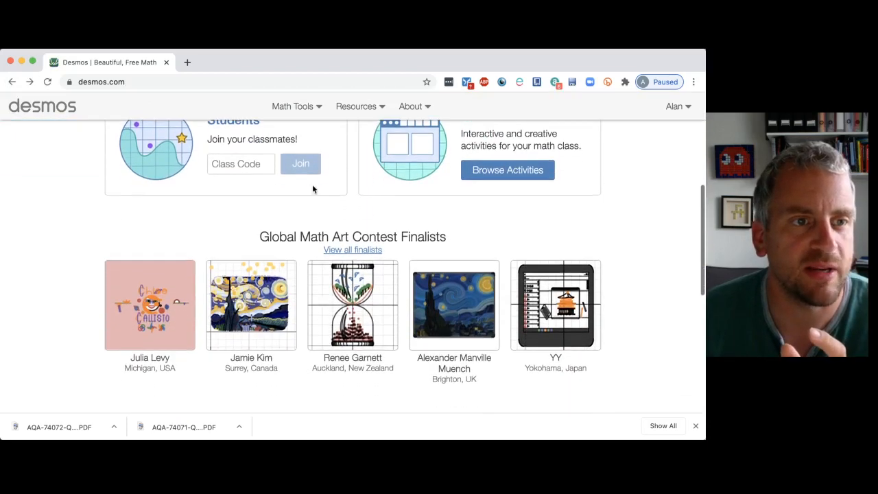
{"action": "scroll", "coordinate": [312, 189], "scroll_direction": "down", "scroll_amount": 5}
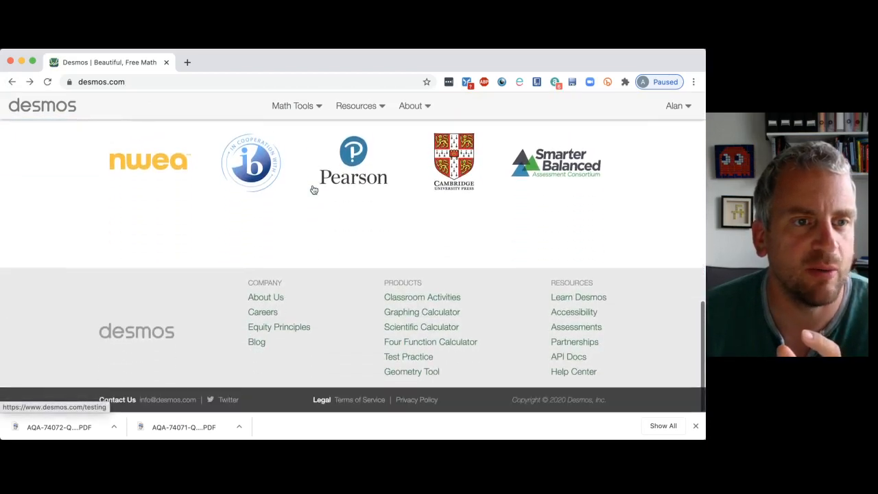
{"action": "left_click", "coordinate": [426, 299]}
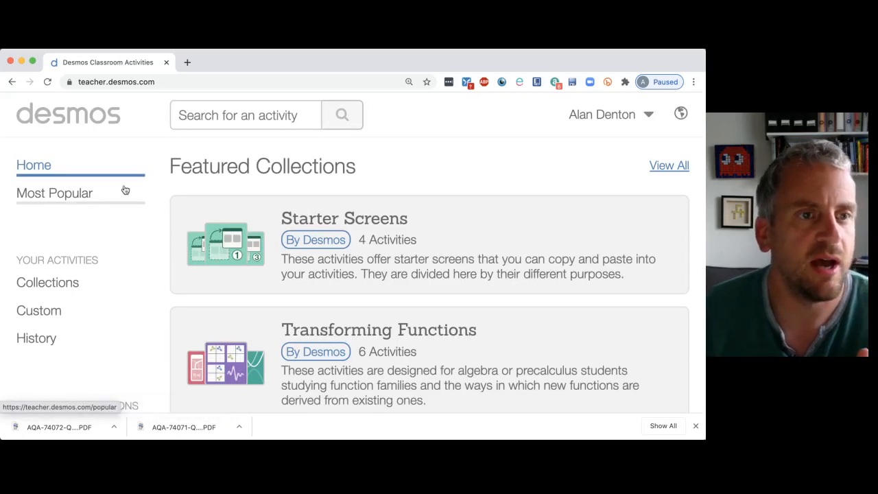
Browse the featured activities and open the list of your own custom activities
{"action": "scroll", "coordinate": [378, 260], "scroll_direction": "down", "scroll_amount": 15}
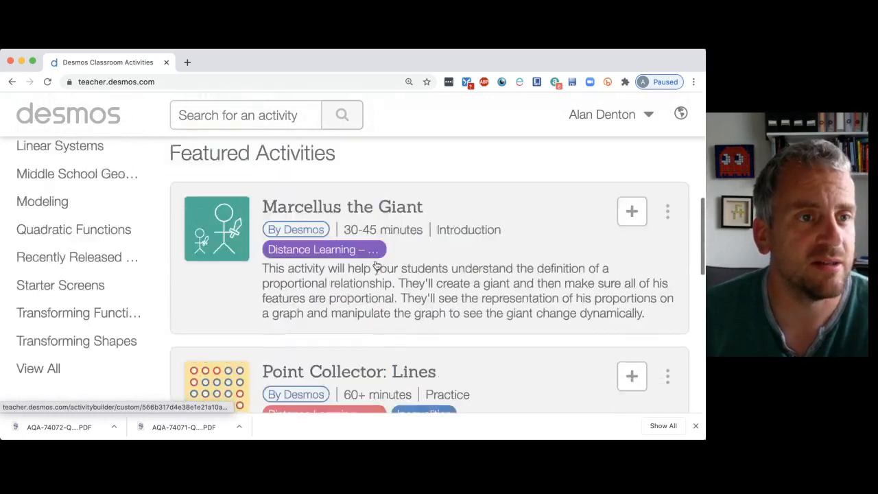
{"action": "scroll", "coordinate": [376, 266], "scroll_direction": "up", "scroll_amount": 15}
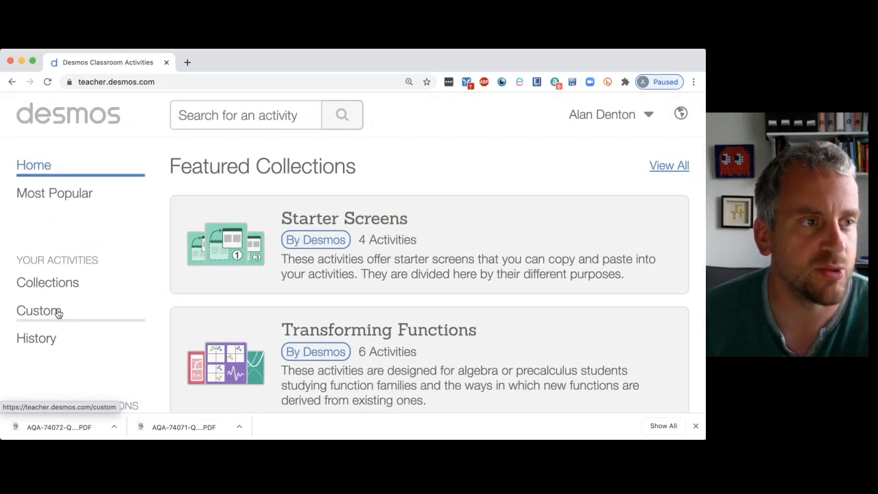
{"action": "left_click", "coordinate": [58, 312]}
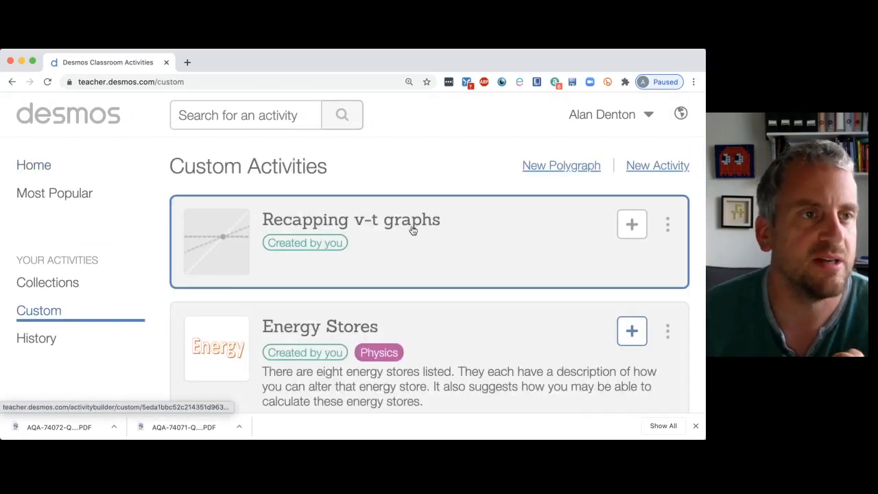
{"action": "scroll", "coordinate": [413, 230], "scroll_direction": "down", "scroll_amount": 3}
{"action": "scroll", "coordinate": [413, 230], "scroll_direction": "up", "scroll_amount": 3}
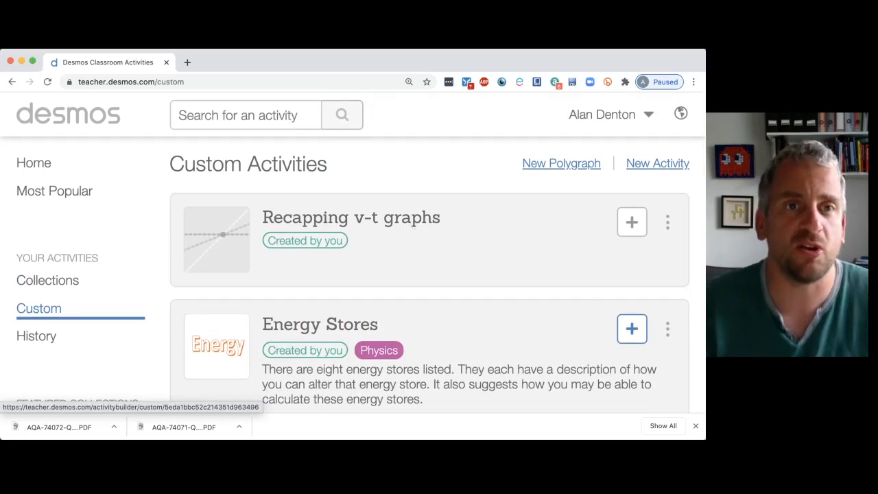
Start a new custom activity and title it "IV characteristics"
{"action": "left_click", "coordinate": [648, 165]}
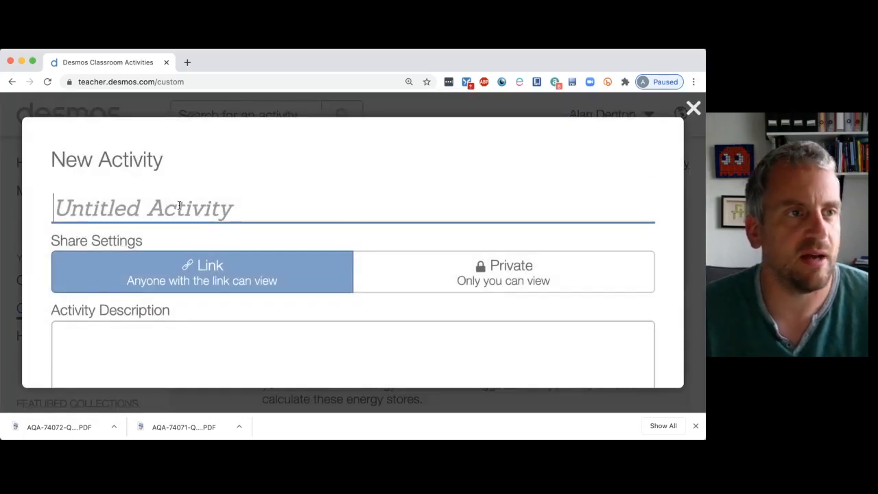
{"action": "type", "text": "I"}
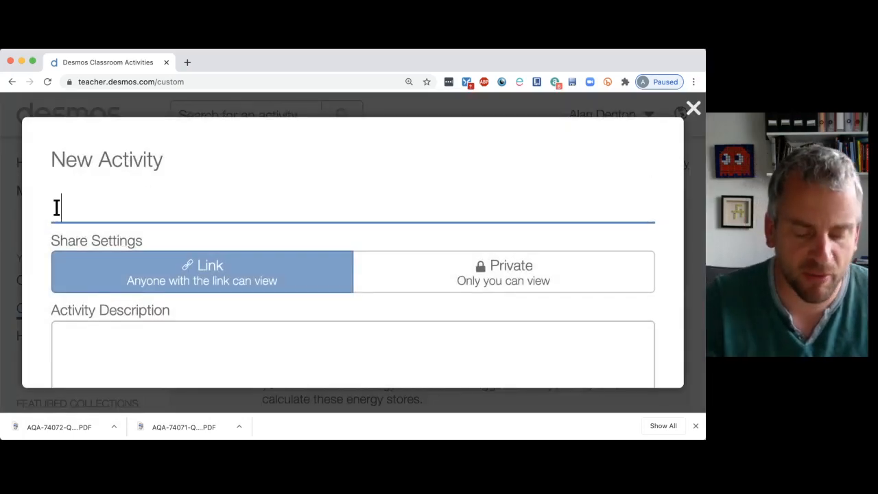
{"action": "type", "text": "V charac"}
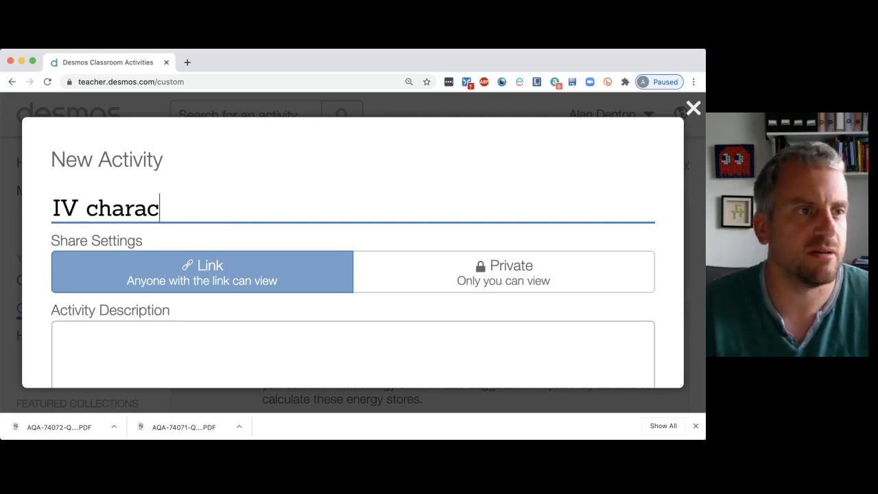
{"action": "type", "text": "teristics"}
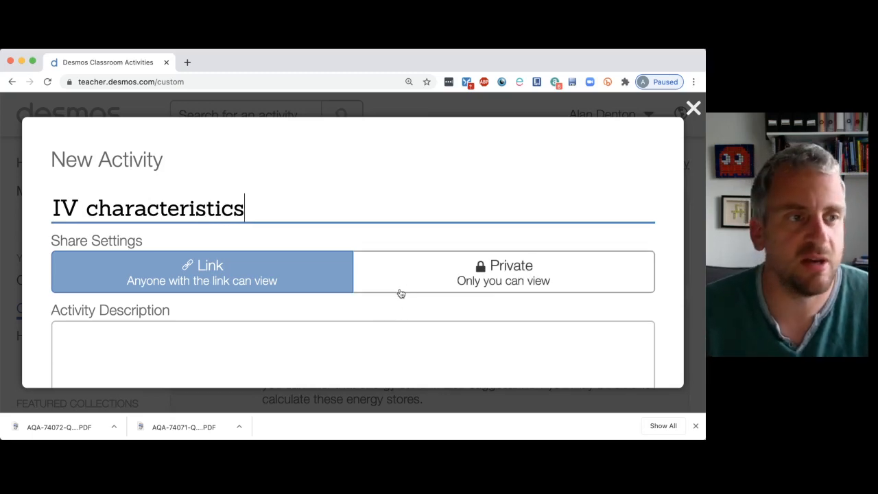
Describe the activity as "Looking at graphs for resistors, bulbs, etc", create it, and dismiss the small screen warning
{"action": "scroll", "coordinate": [401, 294], "scroll_direction": "down", "scroll_amount": 2}
{"action": "left_click", "coordinate": [203, 297]}
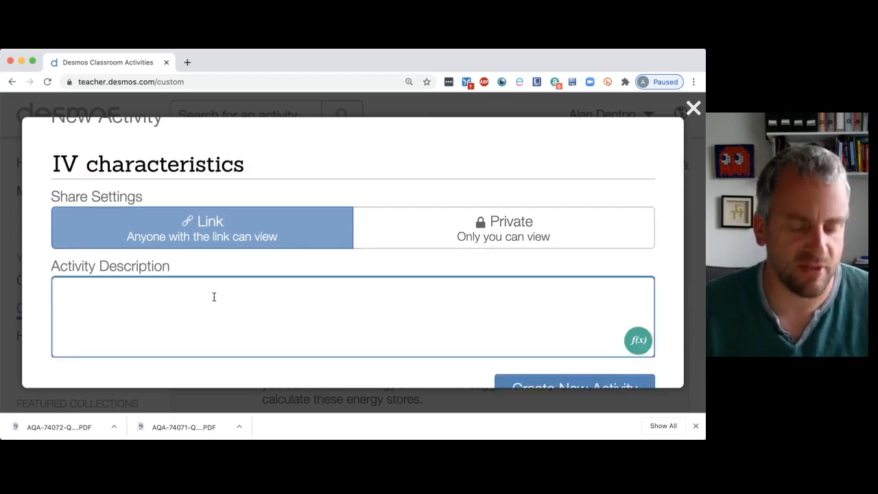
{"action": "type", "text": "Looking at "}
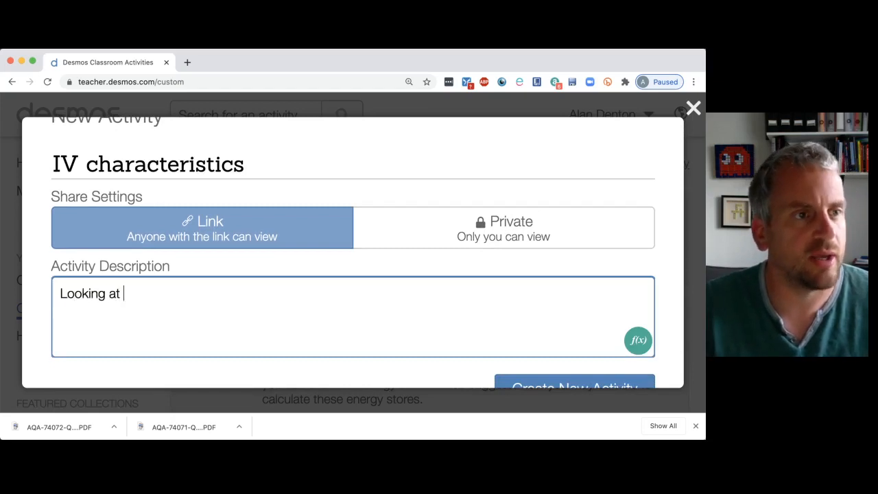
{"action": "type", "text": "graphs fro"}
{"action": "key", "text": "BackSpace"}
{"action": "key", "text": "BackSpace"}
{"action": "key", "text": "BackSpace"}
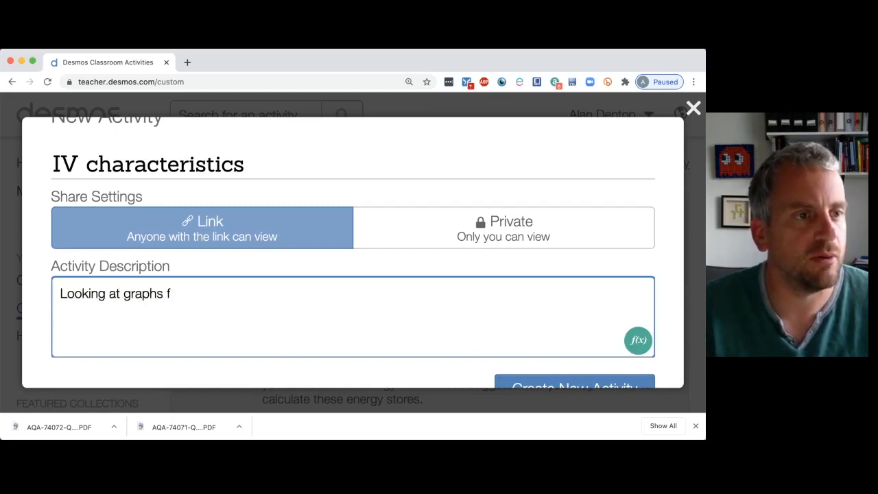
{"action": "type", "text": "or resistors,"}
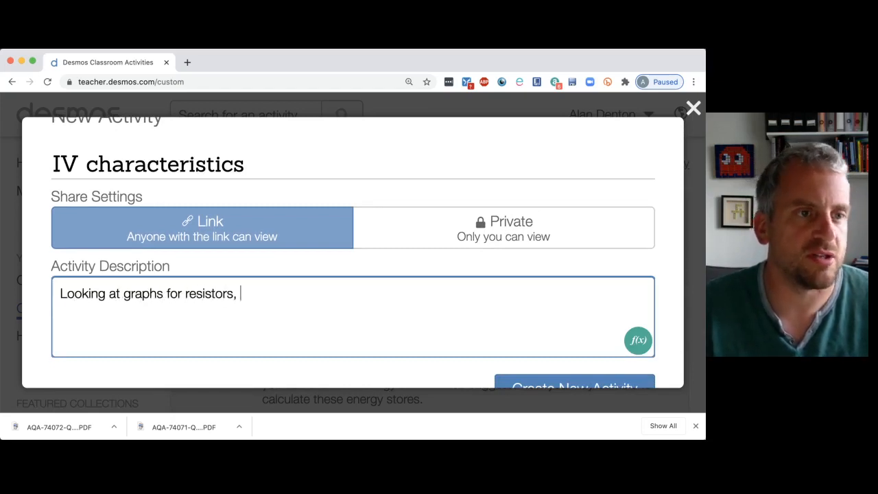
{"action": "type", "text": " bulbs, "}
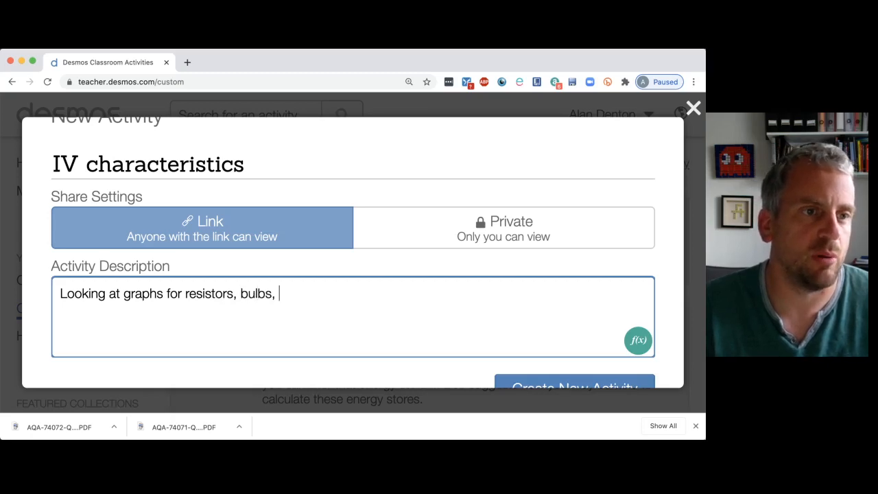
{"action": "type", "text": "etc"}
{"action": "scroll", "coordinate": [549, 230], "scroll_direction": "down", "scroll_amount": 2}
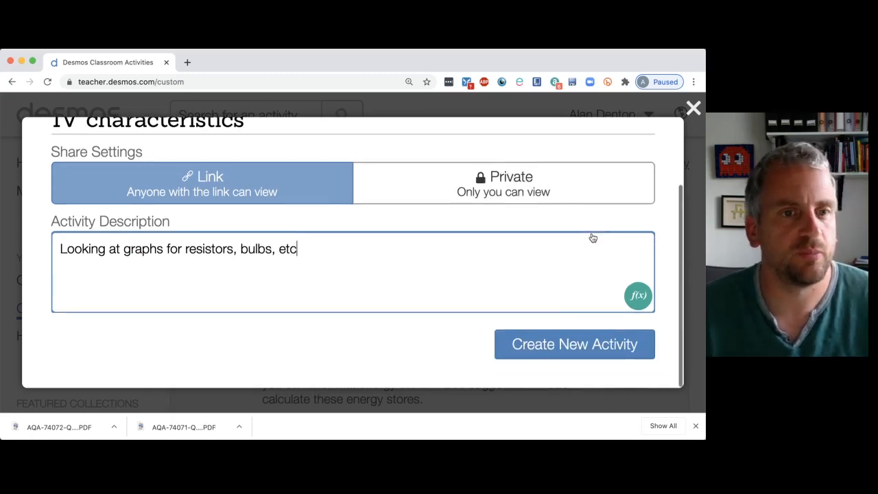
{"action": "left_click", "coordinate": [561, 353]}
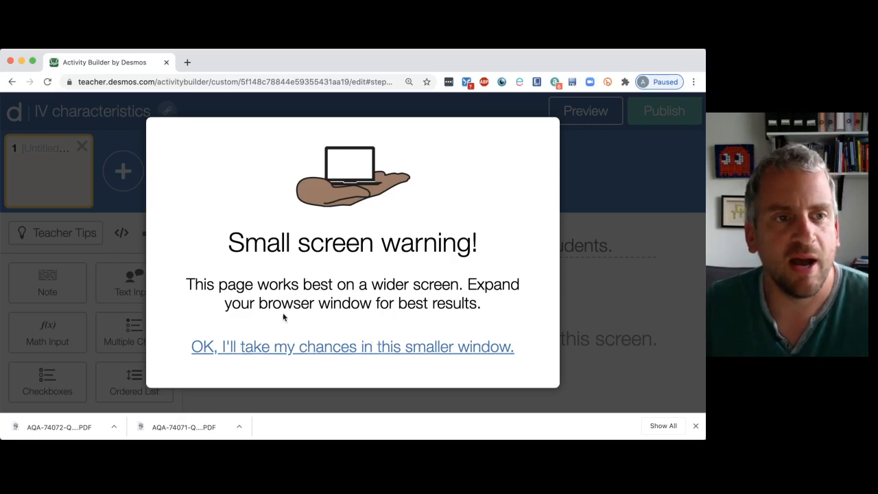
{"action": "left_click", "coordinate": [314, 348]}
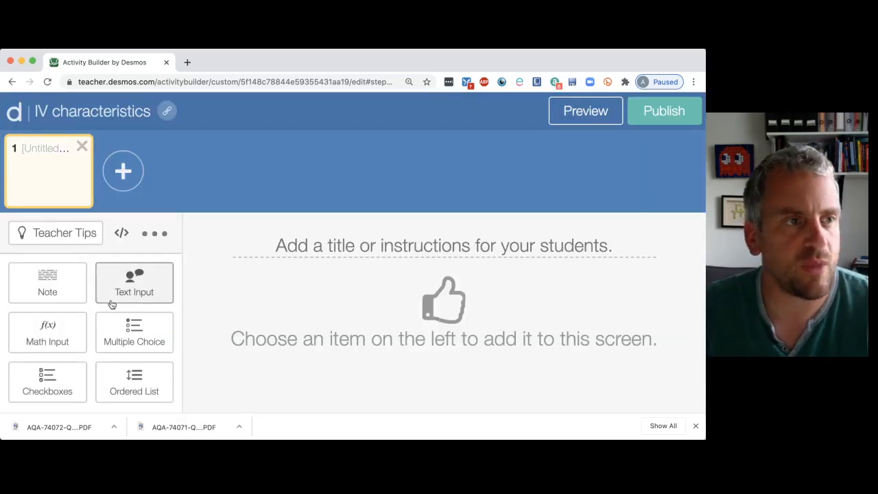
Look through the available components and add a Checkboxes component to the first screen
{"action": "scroll", "coordinate": [95, 366], "scroll_direction": "down", "scroll_amount": 5}
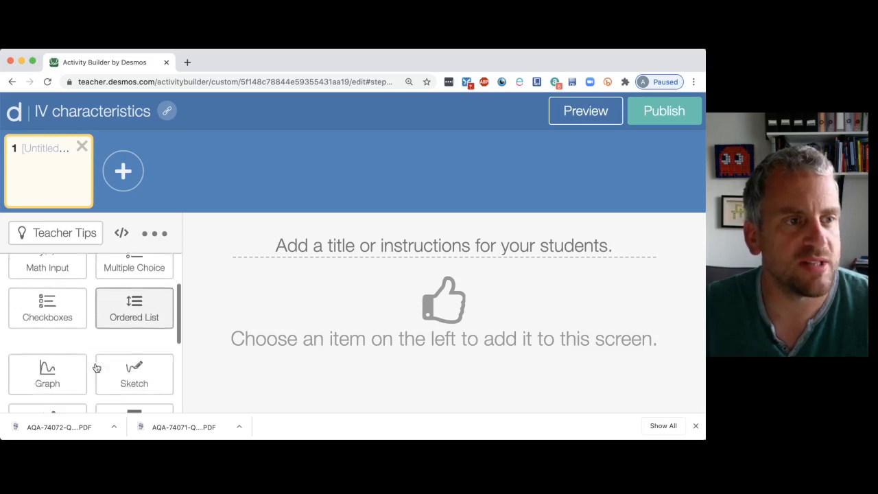
{"action": "scroll", "coordinate": [96, 367], "scroll_direction": "up", "scroll_amount": 5}
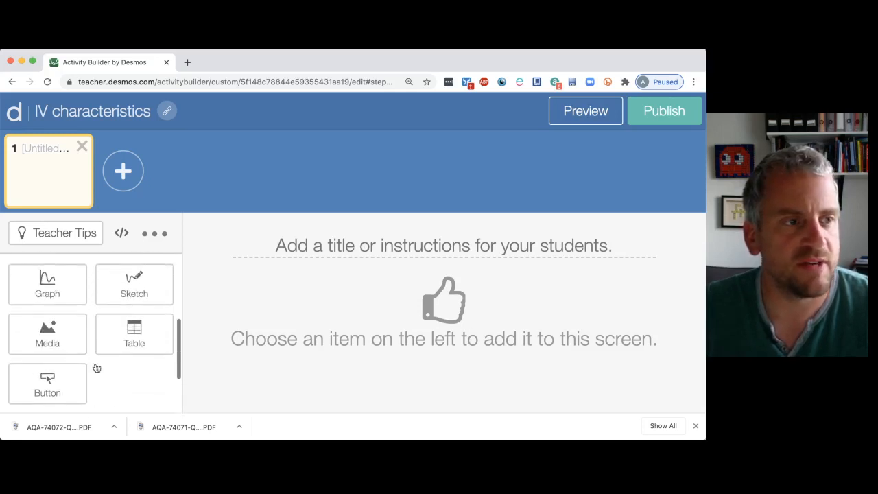
{"action": "scroll", "coordinate": [96, 369], "scroll_direction": "down", "scroll_amount": 5}
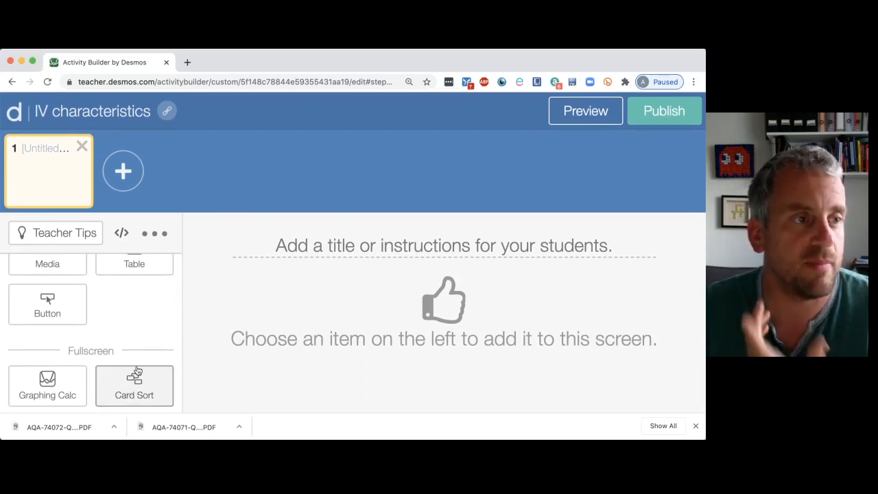
{"action": "scroll", "coordinate": [135, 388], "scroll_direction": "up", "scroll_amount": 5}
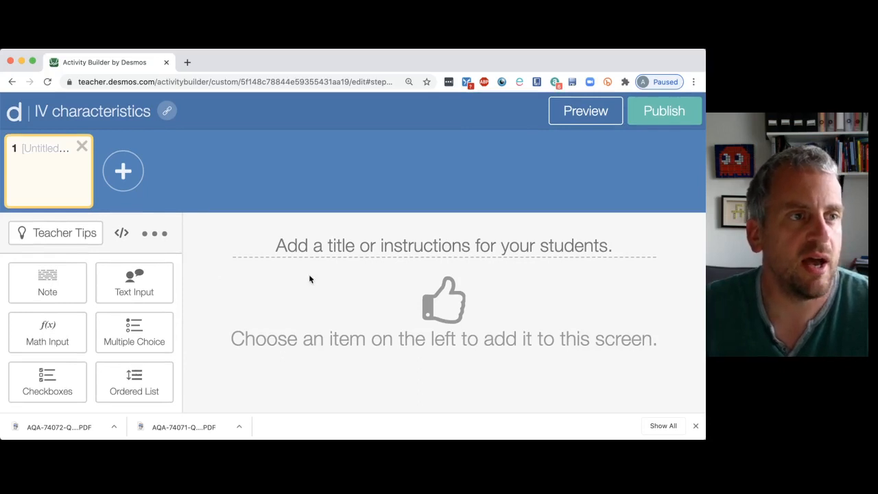
{"action": "key", "text": "super+Tab"}
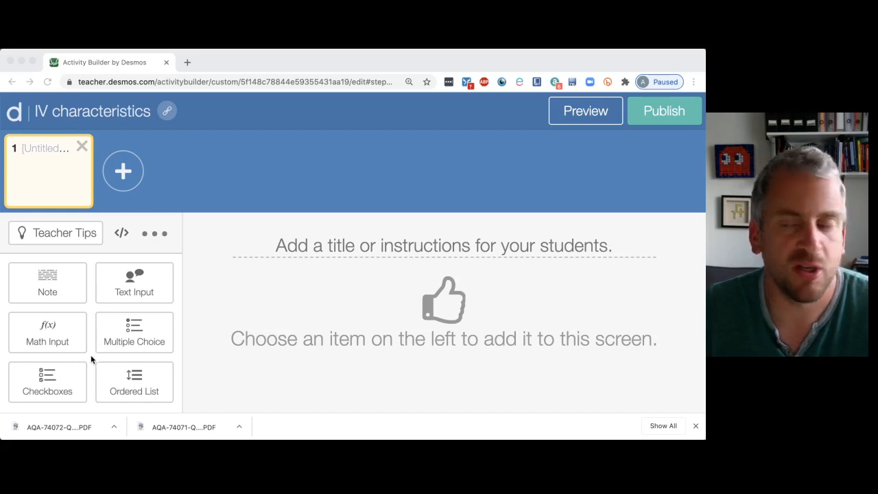
{"action": "key", "text": "super+Tab"}
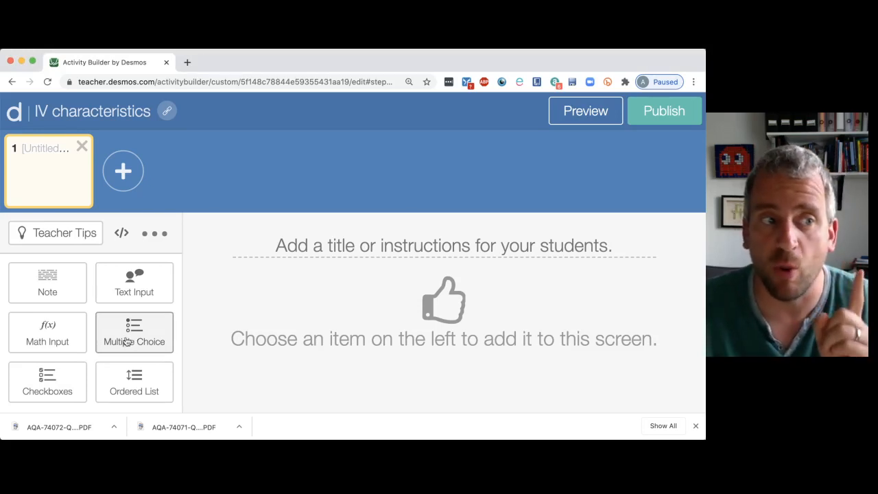
{"action": "left_click", "coordinate": [70, 379]}
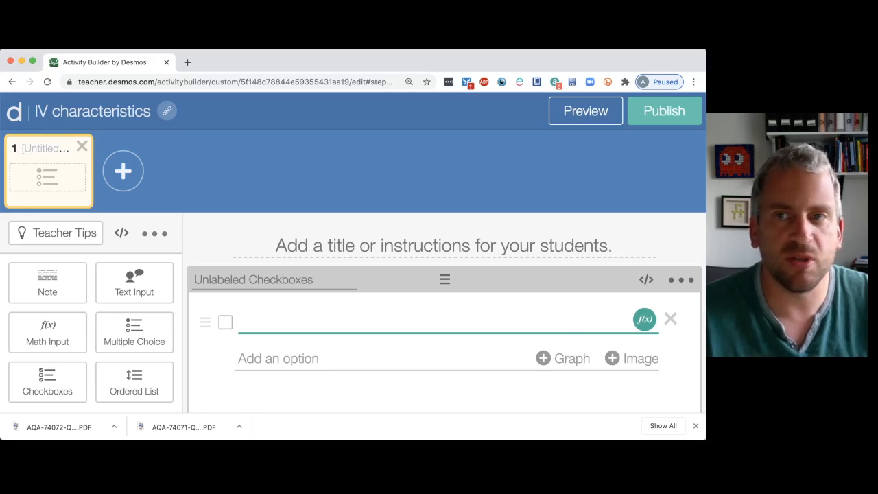
Title the first screen "Measuring resistance: resistor"
{"action": "key", "text": "super+Tab"}
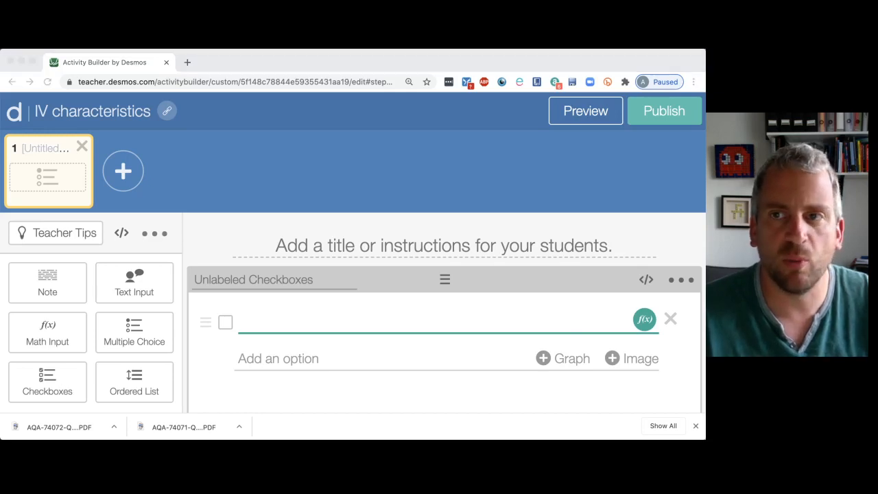
{"action": "key", "text": "super+Tab"}
{"action": "left_click", "coordinate": [445, 245]}
{"action": "type", "text": "Measuring resistance: resistor"}
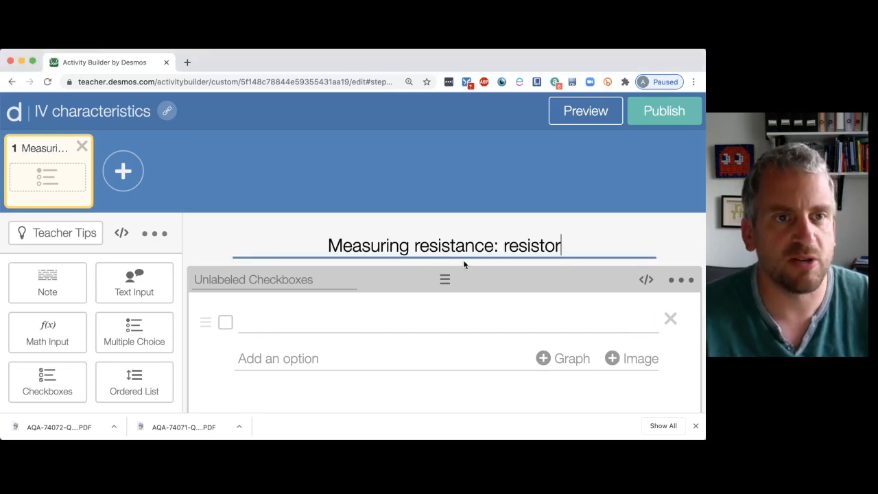
Add a note to the left of the checkboxes reading "1. A student is told to measure the resistance of a resistor. What should they measure?"
{"action": "left_click_drag", "start_coordinate": [57, 284], "coordinate": [365, 270]}
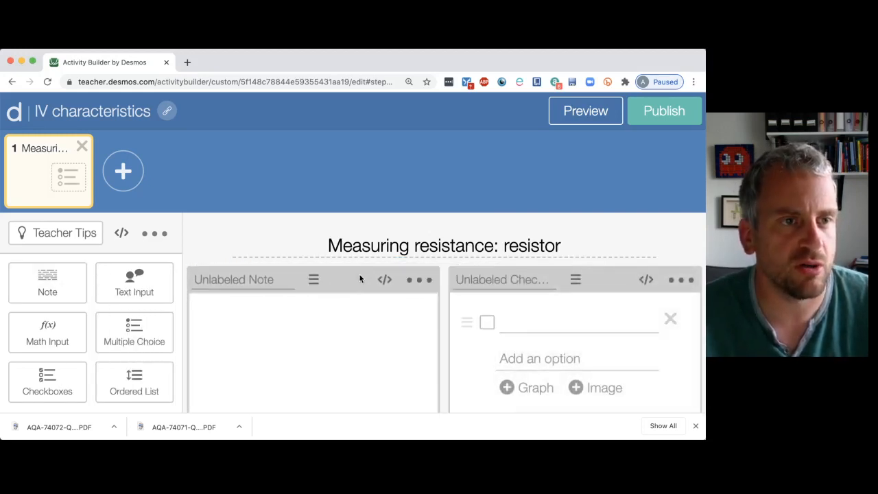
{"action": "key", "text": "super+Tab"}
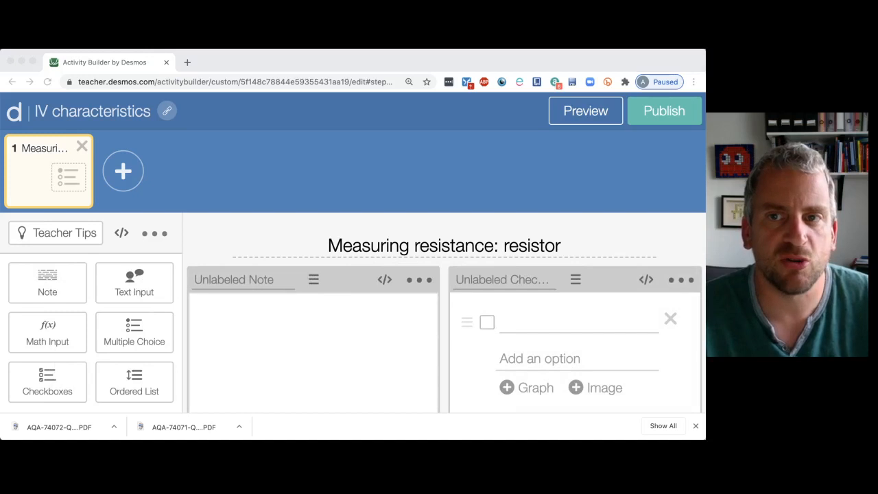
{"action": "left_click", "coordinate": [331, 315]}
{"action": "type", "text": "1. A student is told to measure the resistance of a resistor. What should they measure?"}
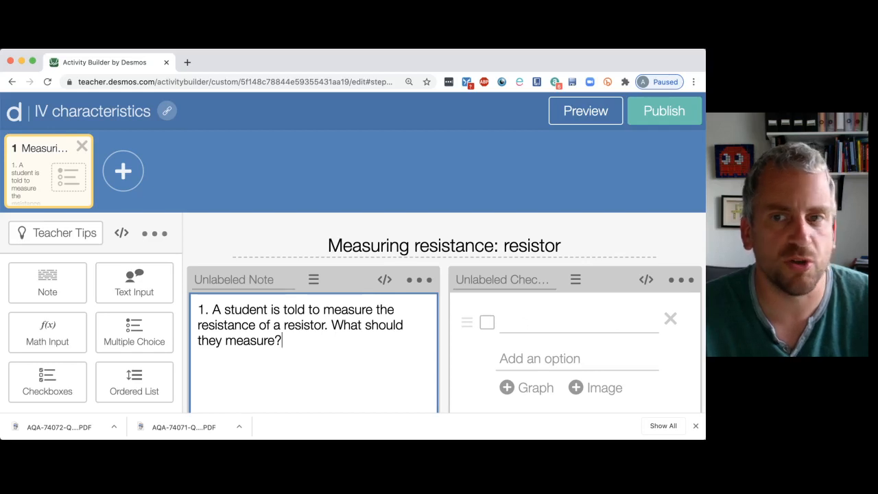
Enter Power, Current, Voltage and Energy as the four answer options of the Checkboxes component
{"action": "left_click", "coordinate": [551, 324]}
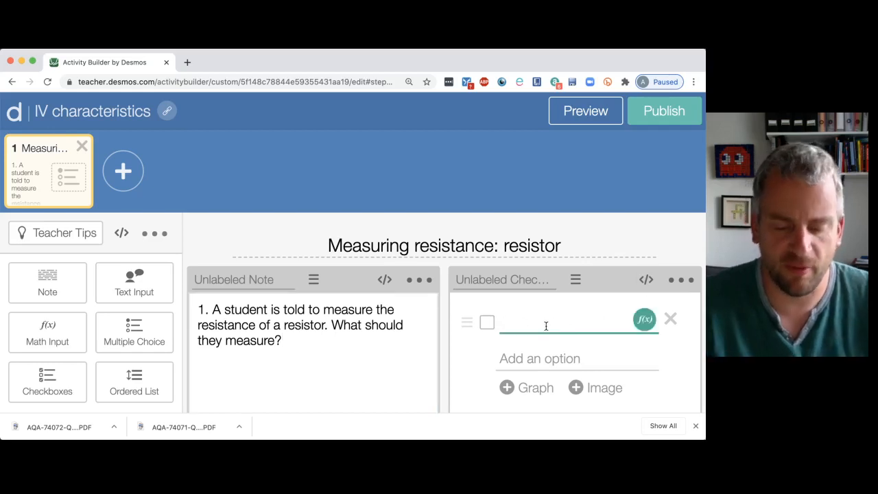
{"action": "type", "text": "POwer"}
{"action": "key", "text": "BackSpace"}
{"action": "key", "text": "BackSpace"}
{"action": "key", "text": "BackSpace"}
{"action": "key", "text": "BackSpace"}
{"action": "type", "text": "ower"}
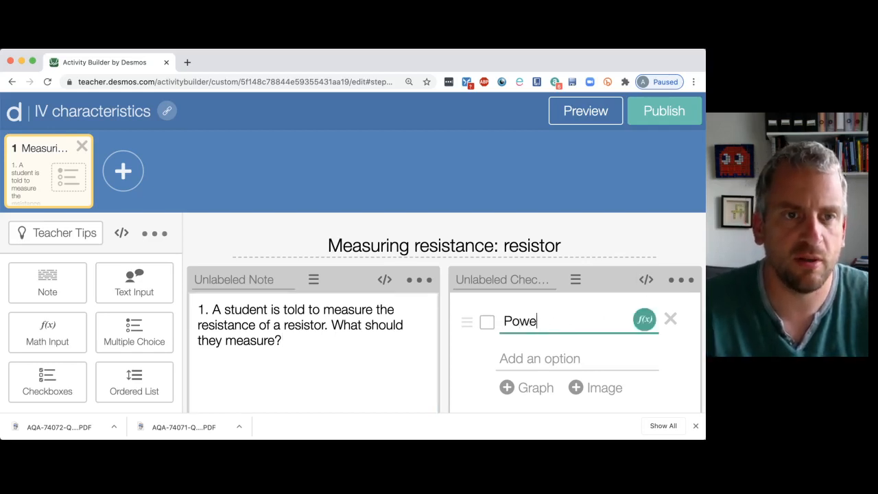
{"action": "key", "text": "Return"}
{"action": "type", "text": "Current"}
{"action": "key", "text": "Return"}
{"action": "type", "text": "Volt"}
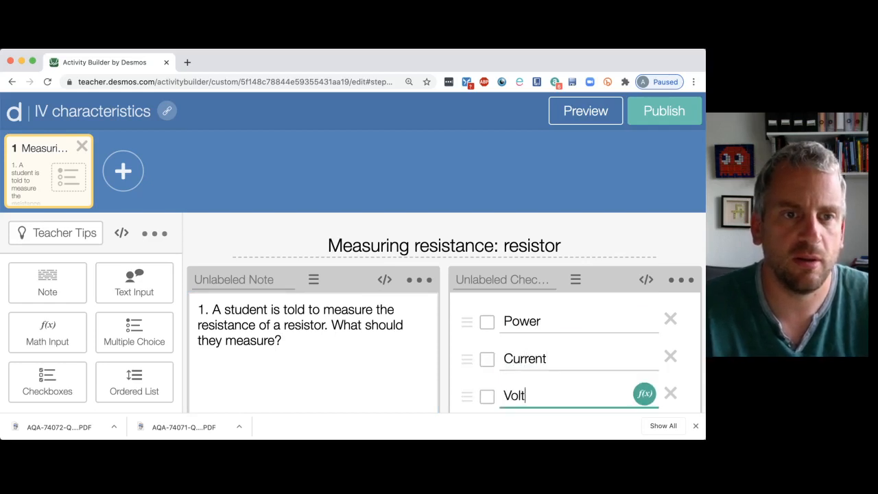
{"action": "type", "text": "age"}
{"action": "key", "text": "Return"}
{"action": "type", "text": "Energy"}
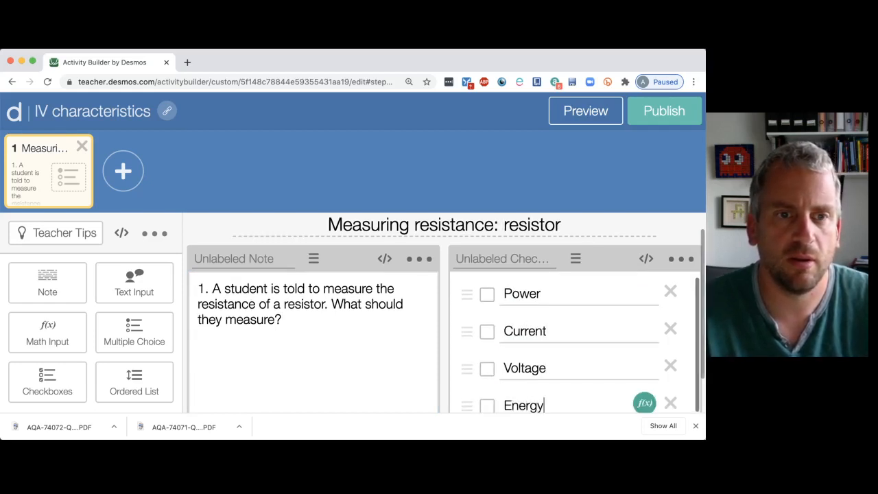
{"action": "scroll", "coordinate": [606, 316], "scroll_direction": "down", "scroll_amount": 1}
{"action": "scroll", "coordinate": [607, 315], "scroll_direction": "down", "scroll_amount": 2}
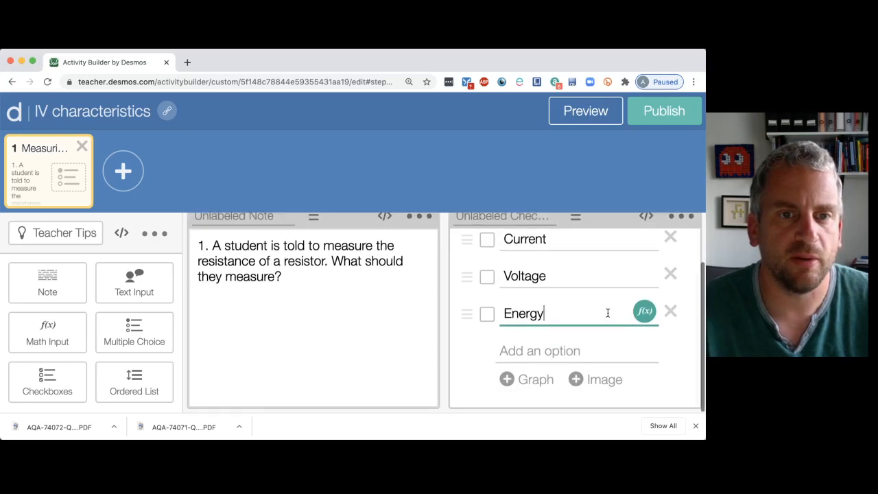
{"action": "scroll", "coordinate": [611, 318], "scroll_direction": "up", "scroll_amount": 2}
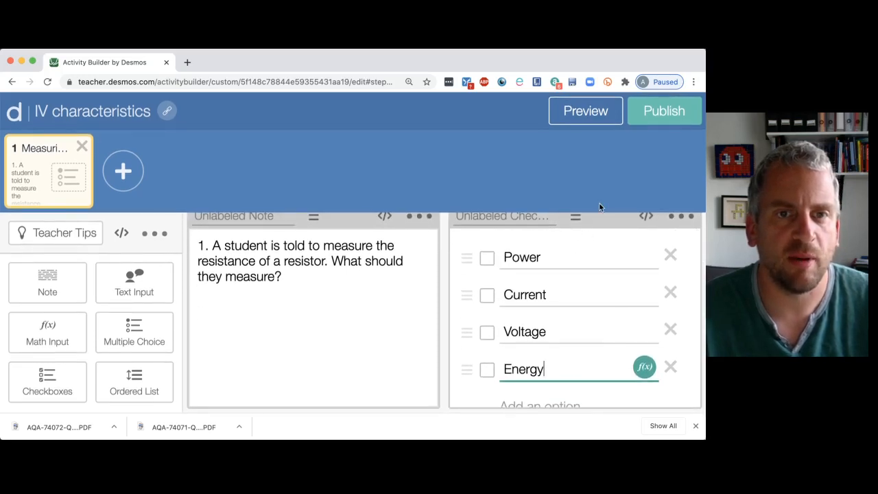
{"action": "scroll", "coordinate": [597, 275], "scroll_direction": "down", "scroll_amount": 2}
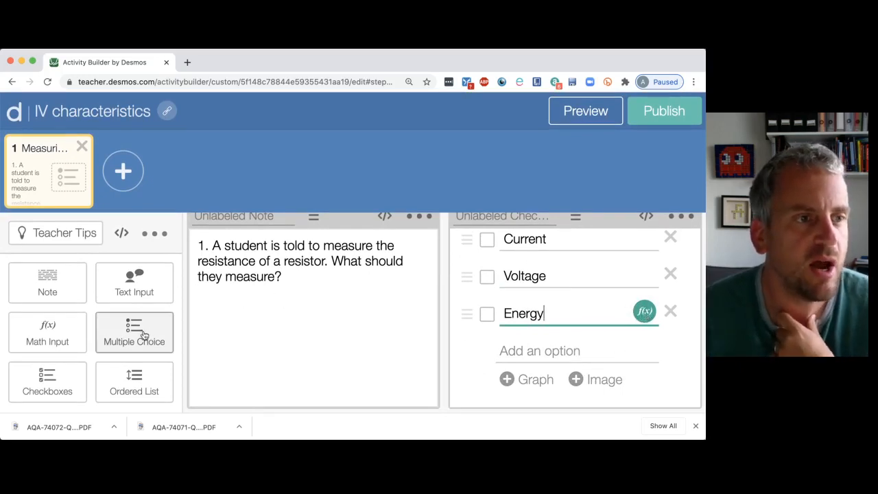
Add a Media component to the first screen and insert the resistor image file into it
{"action": "scroll", "coordinate": [138, 329], "scroll_direction": "down", "scroll_amount": 5}
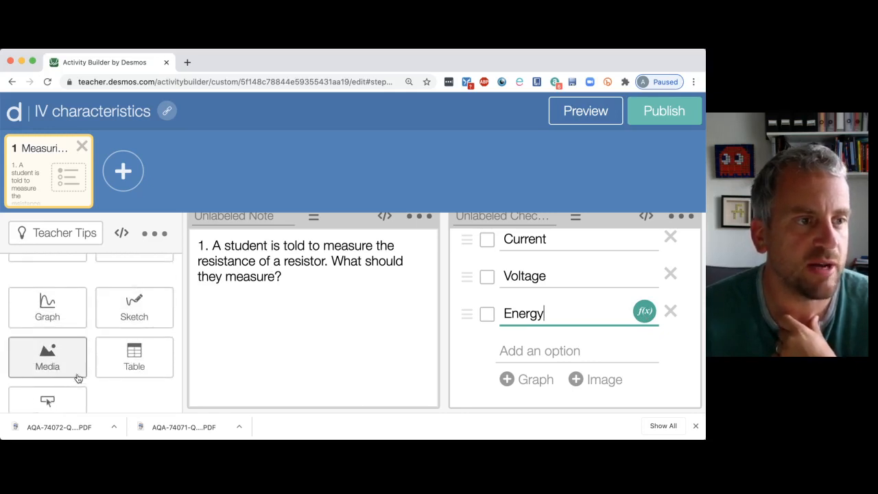
{"action": "scroll", "coordinate": [77, 375], "scroll_direction": "down", "scroll_amount": 3}
{"action": "scroll", "coordinate": [82, 382], "scroll_direction": "up", "scroll_amount": 8}
{"action": "scroll", "coordinate": [82, 382], "scroll_direction": "down", "scroll_amount": 2}
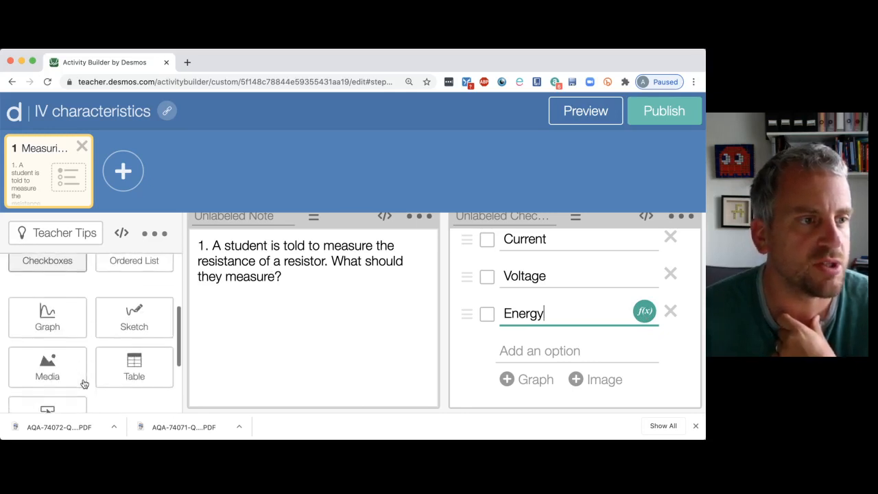
{"action": "left_click", "coordinate": [82, 382]}
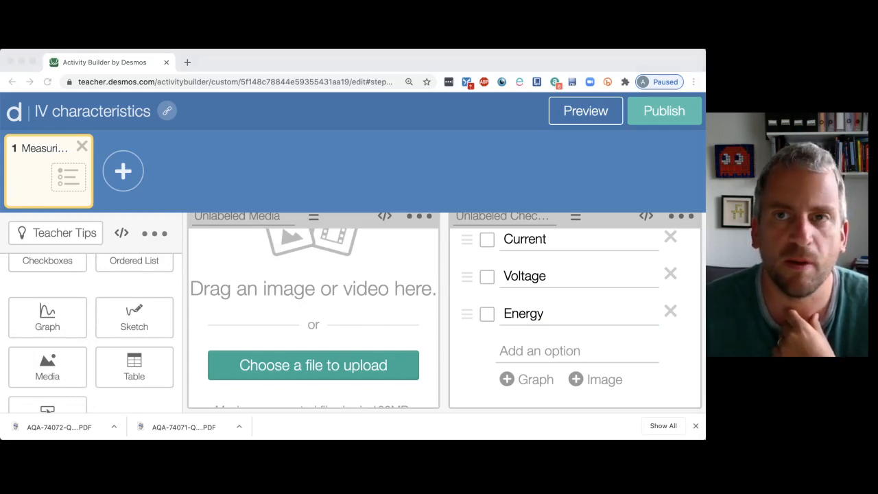
{"action": "left_click_drag", "start_coordinate": [330, 314], "coordinate": [306, 300]}
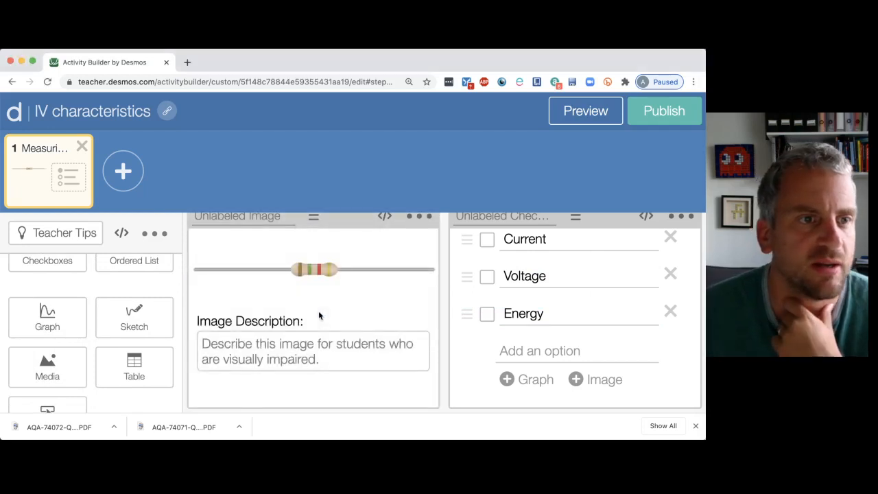
Set the resistor image's description for visually impaired students to "Resistor"
{"action": "left_click", "coordinate": [349, 355]}
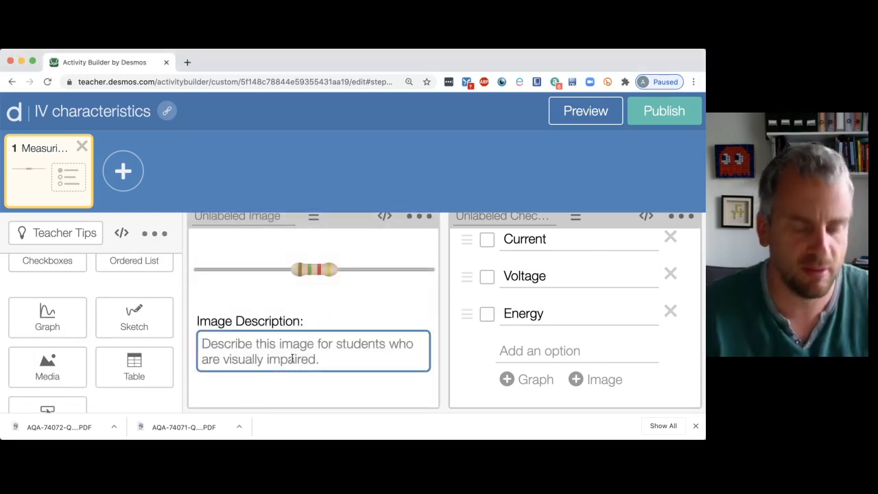
{"action": "type", "text": "Resi"}
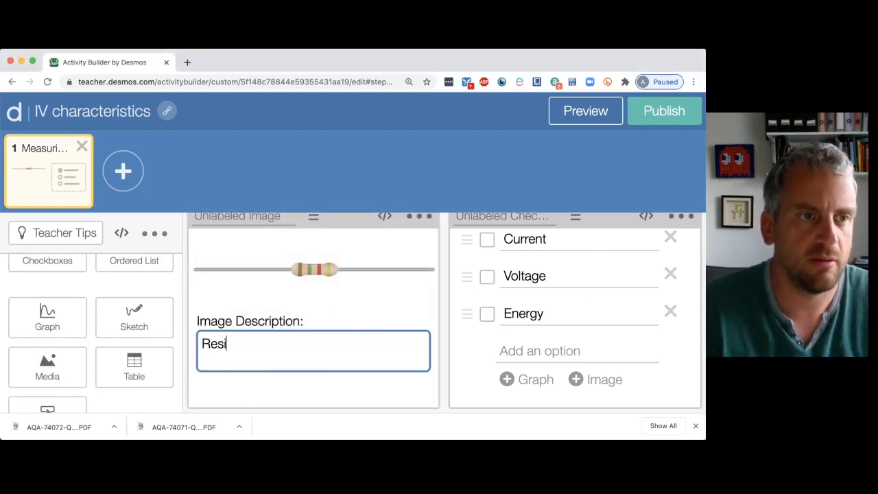
{"action": "type", "text": "stor"}
{"action": "scroll", "coordinate": [650, 320], "scroll_direction": "up", "scroll_amount": 2}
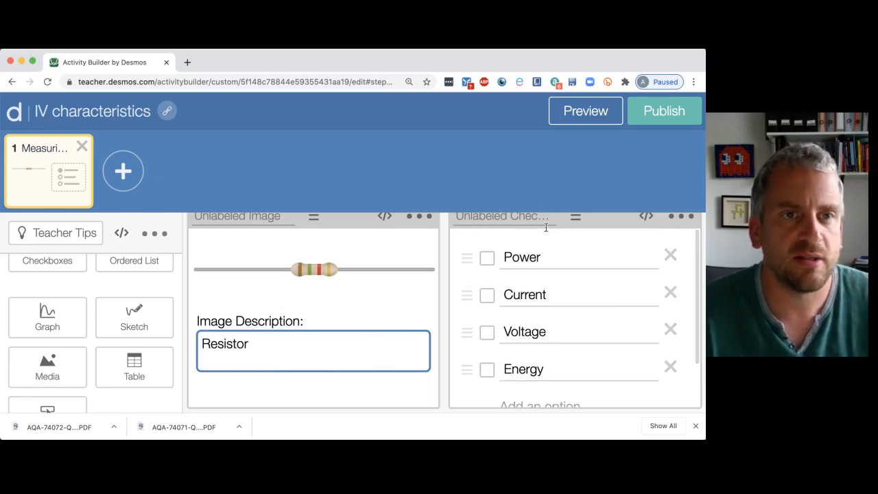
Preview the first screen, close the preview, and move the question note above the checkboxes, beside the resistor image
{"action": "left_click", "coordinate": [592, 113]}
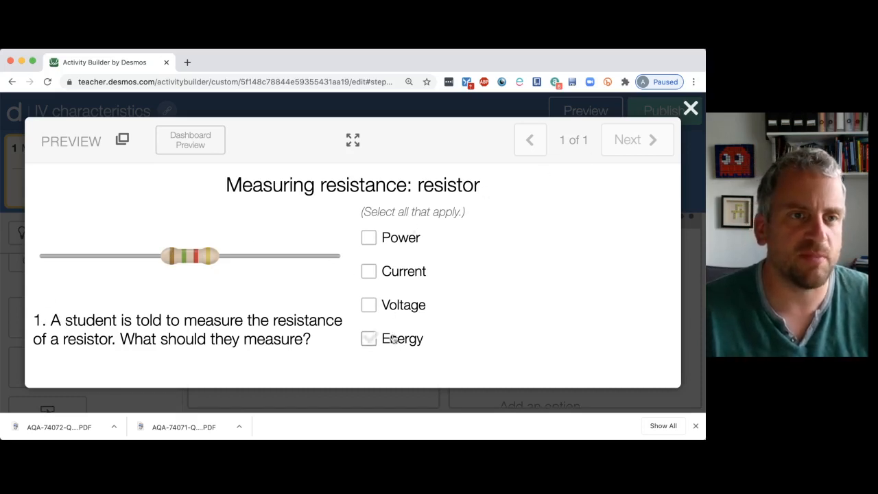
{"action": "left_click", "coordinate": [690, 108]}
{"action": "scroll", "coordinate": [424, 319], "scroll_direction": "down", "scroll_amount": 5}
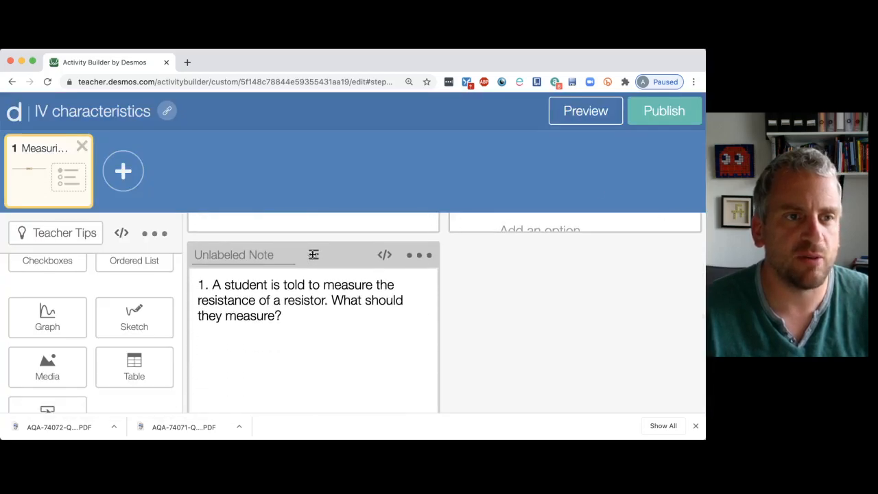
{"action": "left_click_drag", "start_coordinate": [305, 258], "coordinate": [575, 273]}
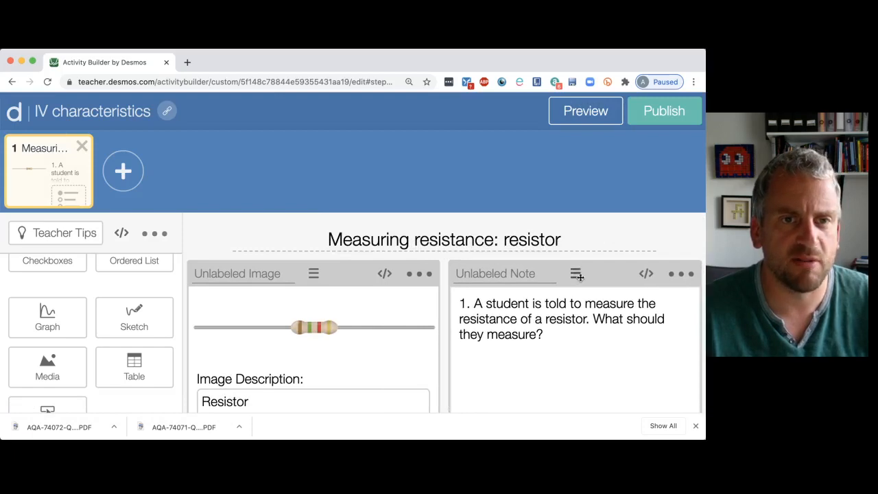
Preview the rearranged first screen to examine the layout of the image, question and answer options, and close the preview
{"action": "left_click", "coordinate": [585, 114]}
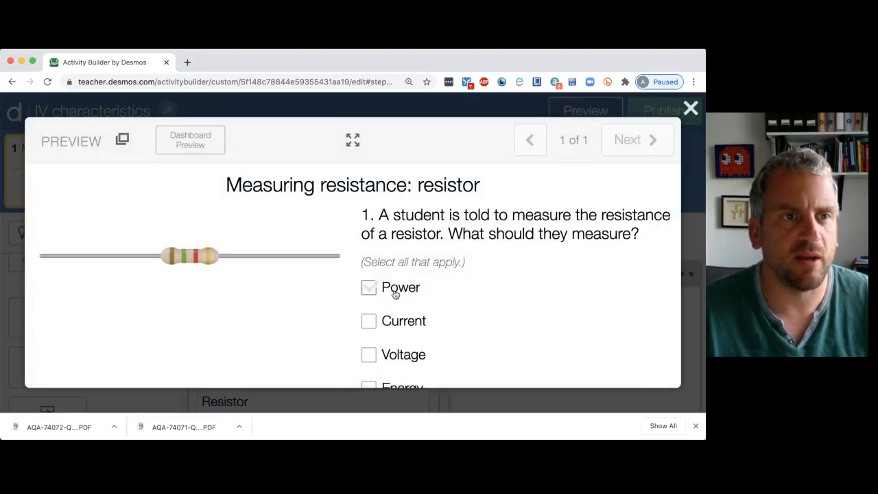
{"action": "scroll", "coordinate": [392, 304], "scroll_direction": "down", "scroll_amount": 2}
{"action": "scroll", "coordinate": [398, 300], "scroll_direction": "up", "scroll_amount": 2}
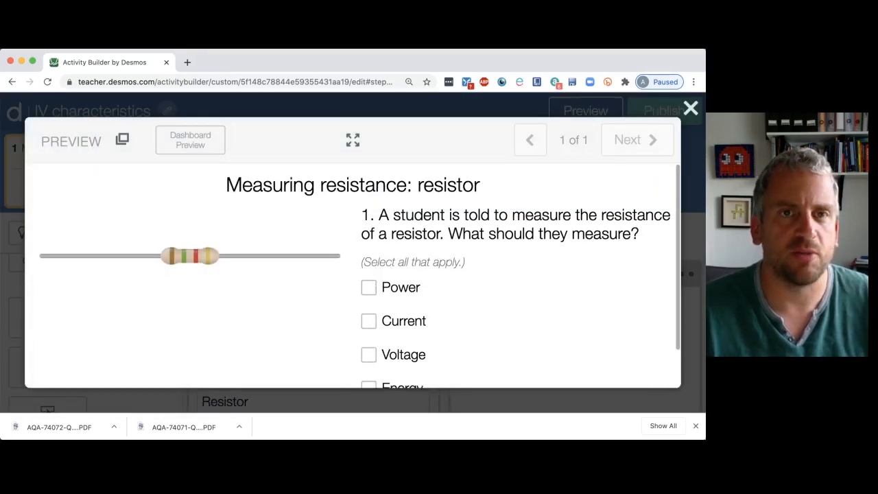
{"action": "left_click", "coordinate": [690, 110]}
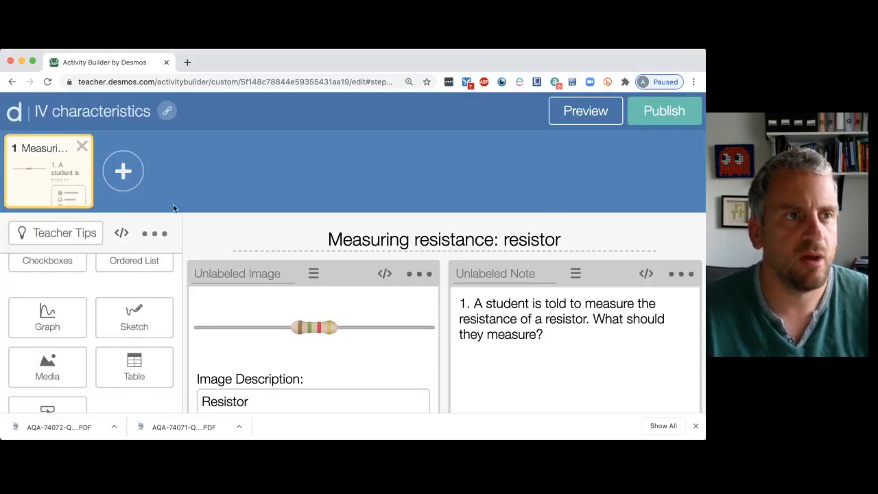
Add a second screen to the activity and place a Note component on it
{"action": "left_click", "coordinate": [125, 172]}
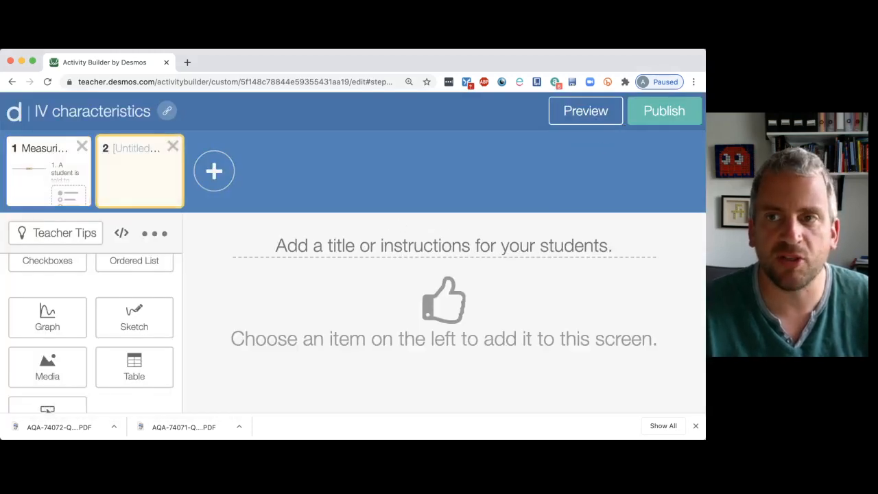
{"action": "key", "text": "super+Tab"}
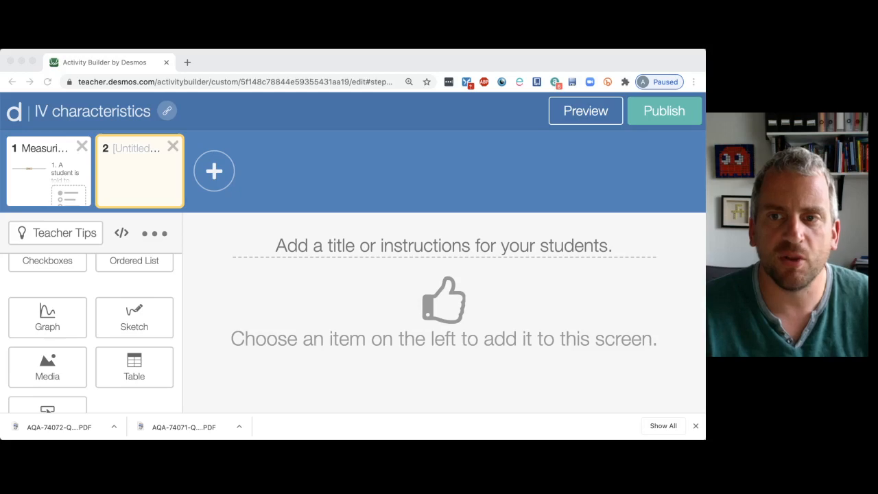
{"action": "scroll", "coordinate": [56, 348], "scroll_direction": "up", "scroll_amount": 3}
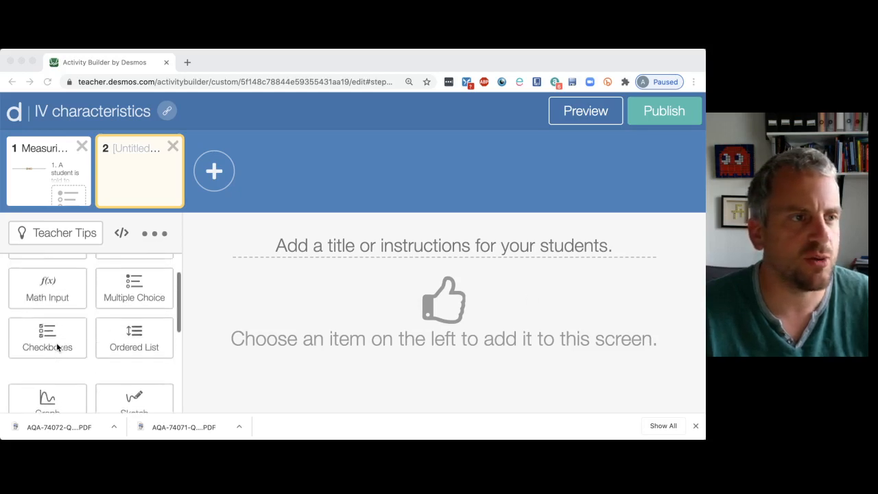
{"action": "left_click", "coordinate": [140, 278]}
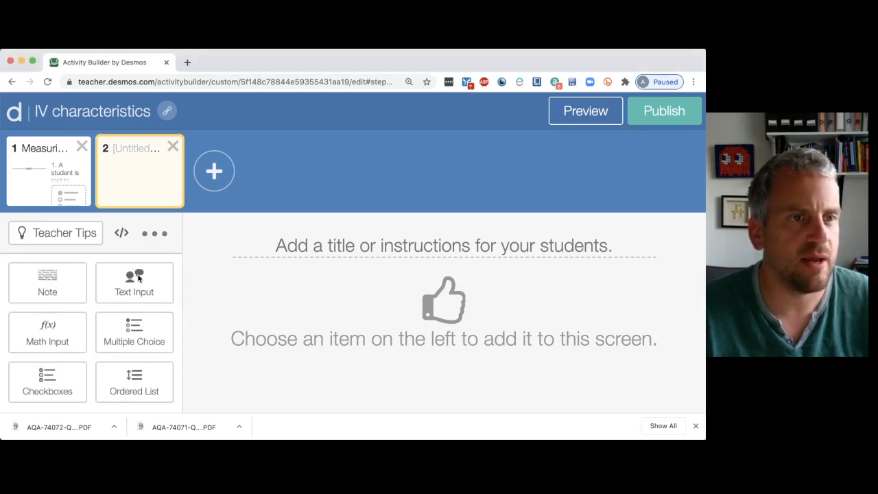
{"action": "left_click", "coordinate": [48, 282]}
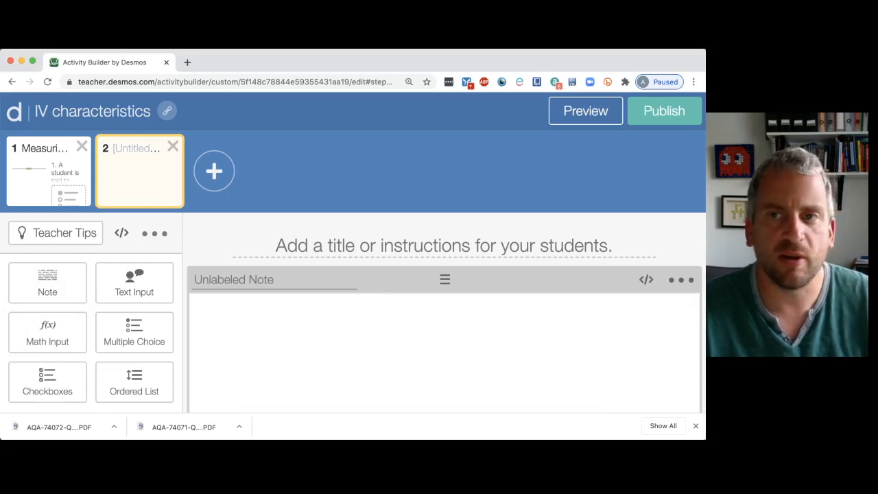
Title the second screen "Measuring resistance: resistor"
{"action": "key", "text": "super+Tab"}
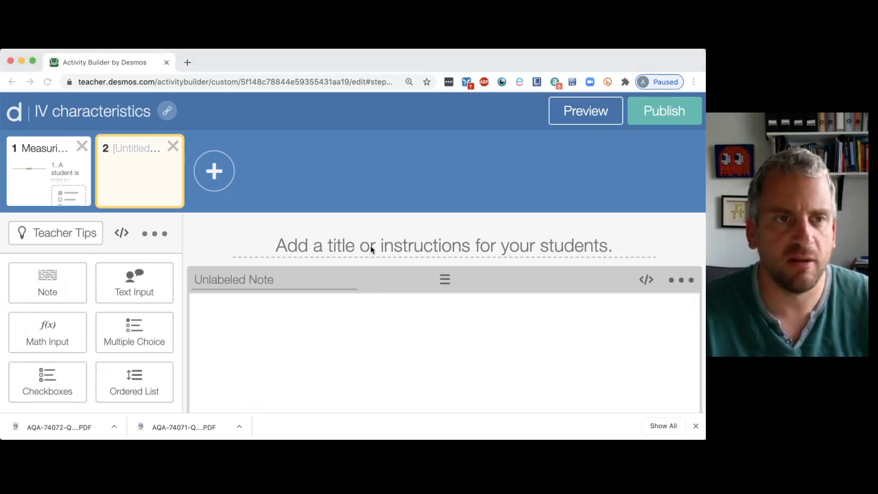
{"action": "left_click", "coordinate": [372, 250]}
{"action": "type", "text": "Measuring resistance: resistor"}
Paste the prepared question 2 into the note, from "2. The student realises to work out the resistance" to "What is wrong with their setup?"
{"action": "key", "text": "super+Tab"}
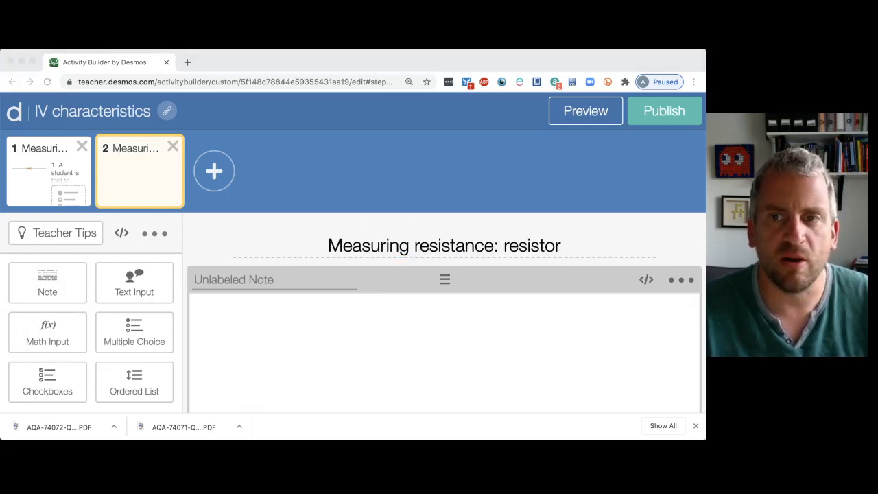
{"action": "key", "text": "super+Tab"}
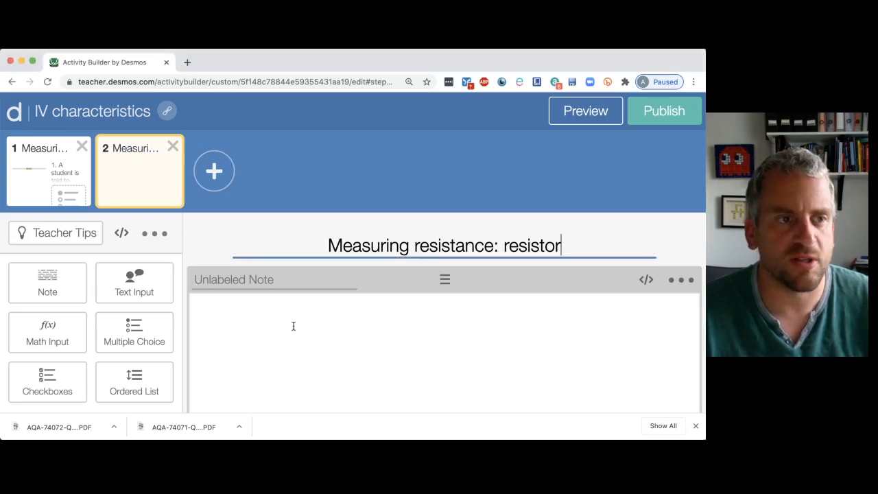
{"action": "left_click", "coordinate": [334, 324]}
{"action": "type", "text": "2. The student realises to work out the resistance they need to measure current and potential difference. $$R=VI They are going to use a variable power supply, so that they can see how the resistance changes for a range of different potential differences. What is wrong with their setup?"}
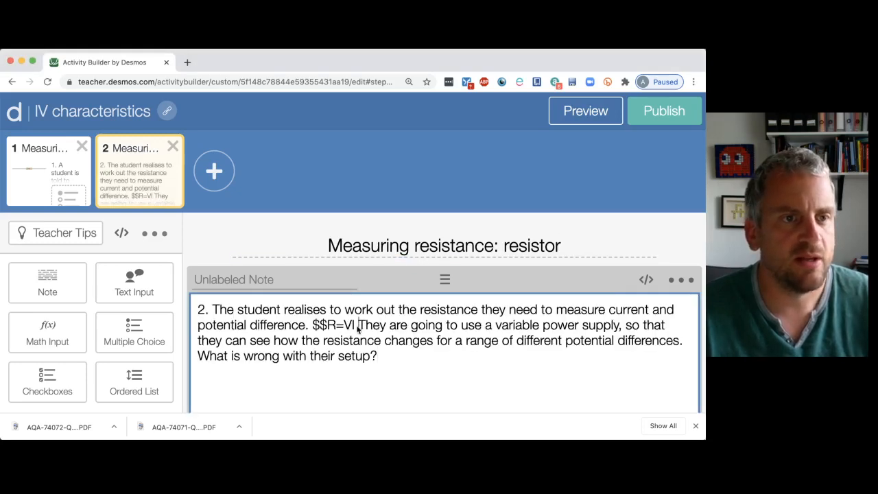
Replace the raw "$$R=VI" text in the note with blank lines separating the two paragraphs
{"action": "left_click_drag", "start_coordinate": [357, 326], "coordinate": [314, 326]}
{"action": "key", "text": "Return"}
{"action": "key", "text": "Return"}
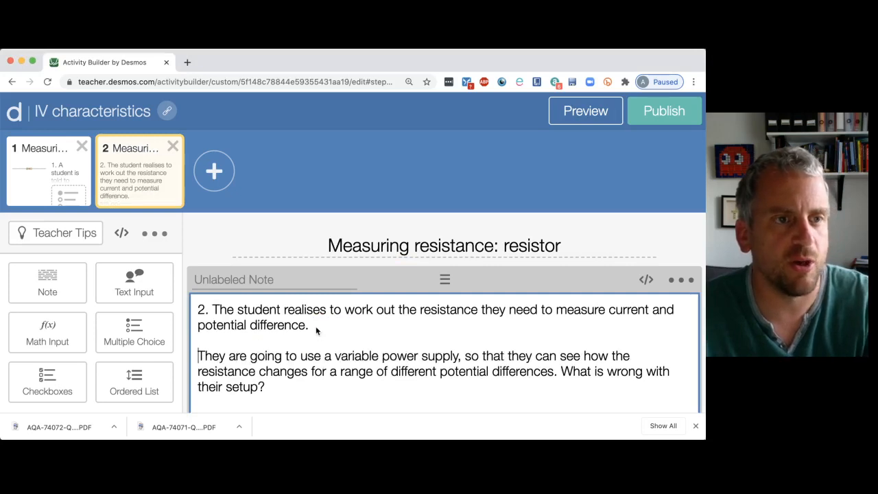
{"action": "key", "text": "Return"}
{"action": "key", "text": "BackSpace"}
{"action": "key", "text": "Return"}
{"action": "key", "text": "Return"}
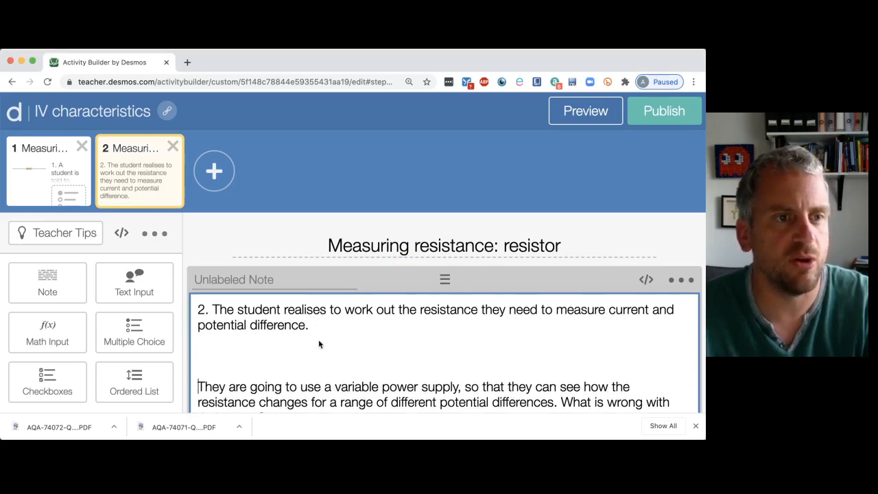
Insert the formula R = V/I as a fraction between the two paragraphs of the second screen's note
{"action": "scroll", "coordinate": [339, 344], "scroll_direction": "down", "scroll_amount": 2}
{"action": "left_click", "coordinate": [263, 297]}
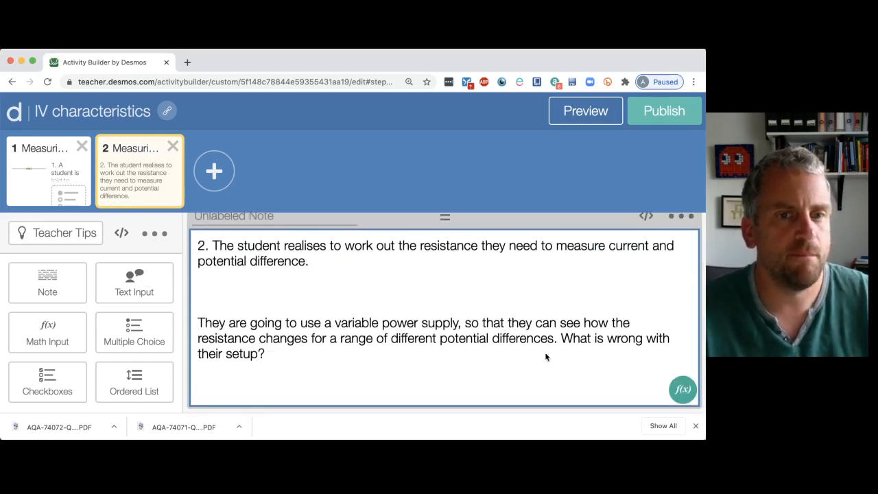
{"action": "left_click", "coordinate": [681, 391]}
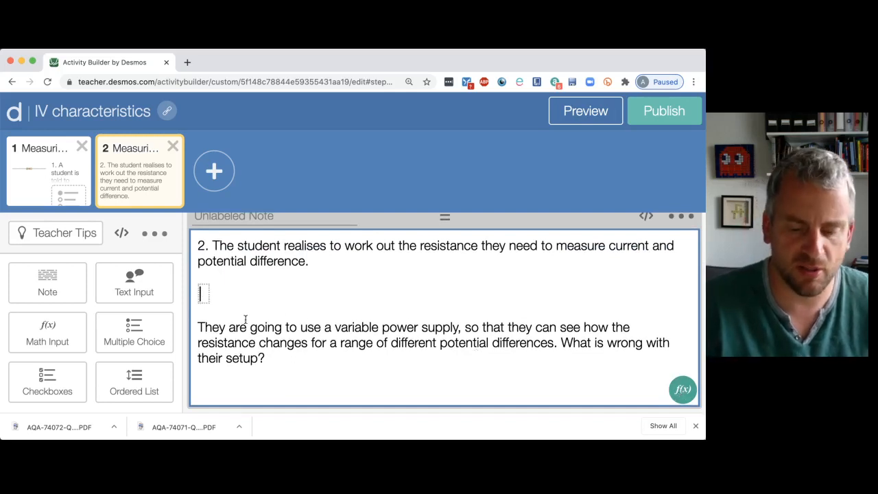
{"action": "type", "text": "V"}
{"action": "key", "text": "BackSpace"}
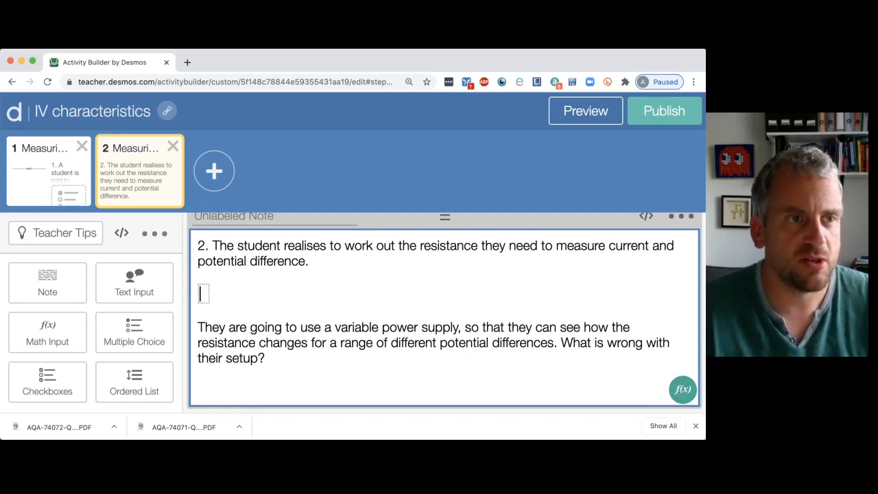
{"action": "type", "text": "R="}
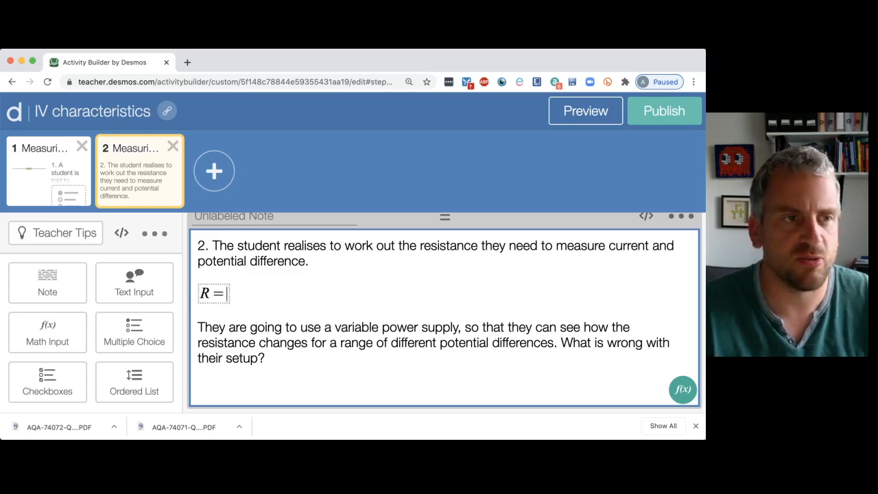
{"action": "type", "text": "V/I"}
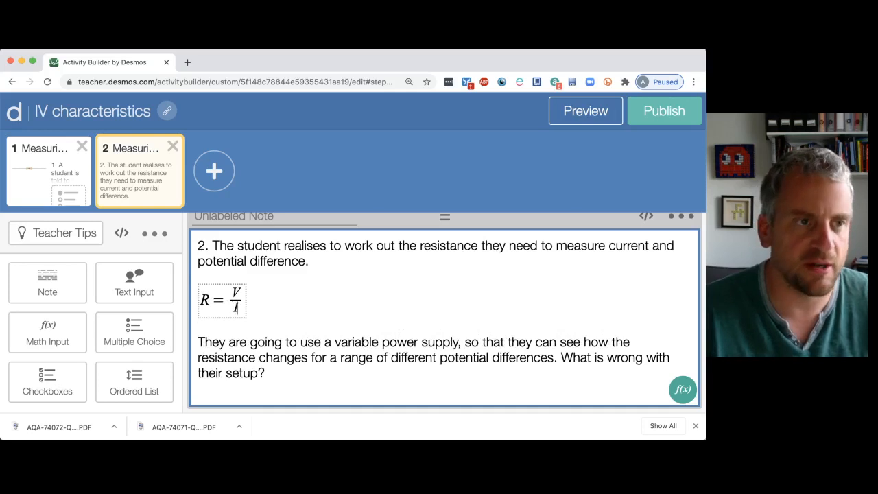
{"action": "left_click", "coordinate": [298, 321]}
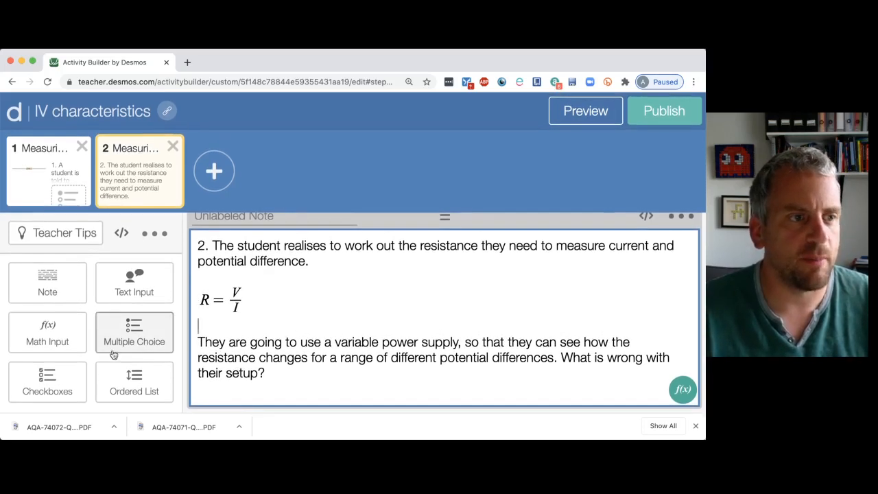
Add a Text Input component to the second screen for the students' written answer
{"action": "scroll", "coordinate": [123, 343], "scroll_direction": "down", "scroll_amount": 2}
{"action": "scroll", "coordinate": [114, 354], "scroll_direction": "down", "scroll_amount": 1}
{"action": "scroll", "coordinate": [114, 355], "scroll_direction": "up", "scroll_amount": 3}
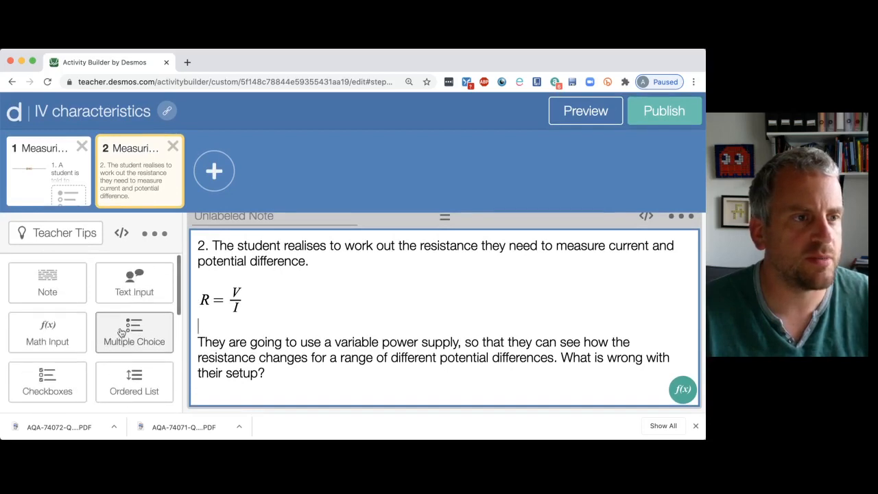
{"action": "left_click_drag", "start_coordinate": [134, 283], "coordinate": [501, 402]}
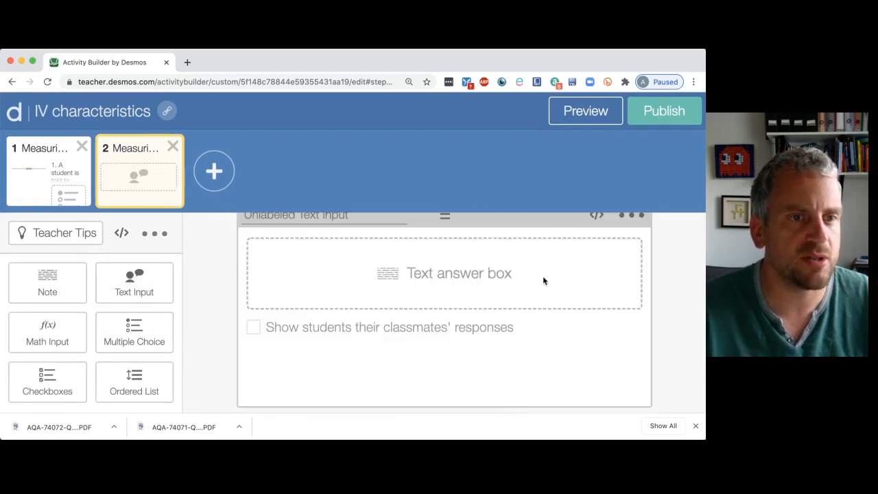
Reorder the second screen's components so the question note sits above the text answer box
{"action": "scroll", "coordinate": [500, 359], "scroll_direction": "up", "scroll_amount": 2}
{"action": "scroll", "coordinate": [505, 364], "scroll_direction": "down", "scroll_amount": 1}
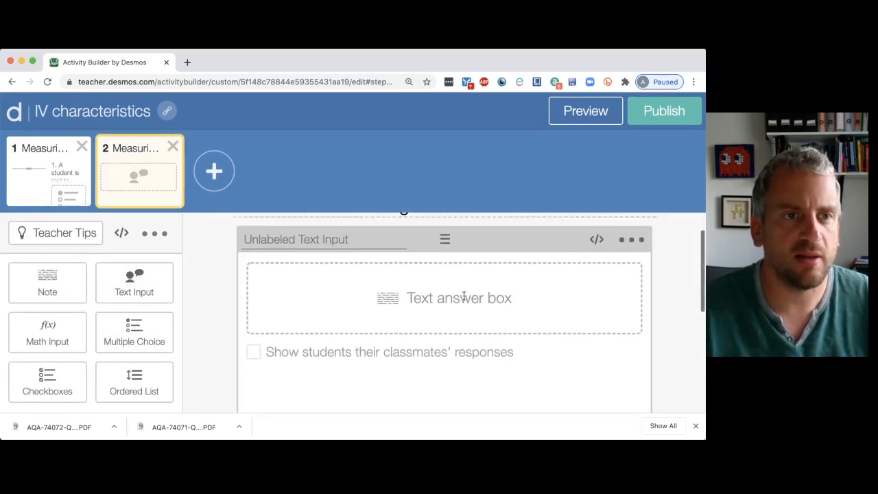
{"action": "left_click_drag", "start_coordinate": [445, 239], "coordinate": [442, 408]}
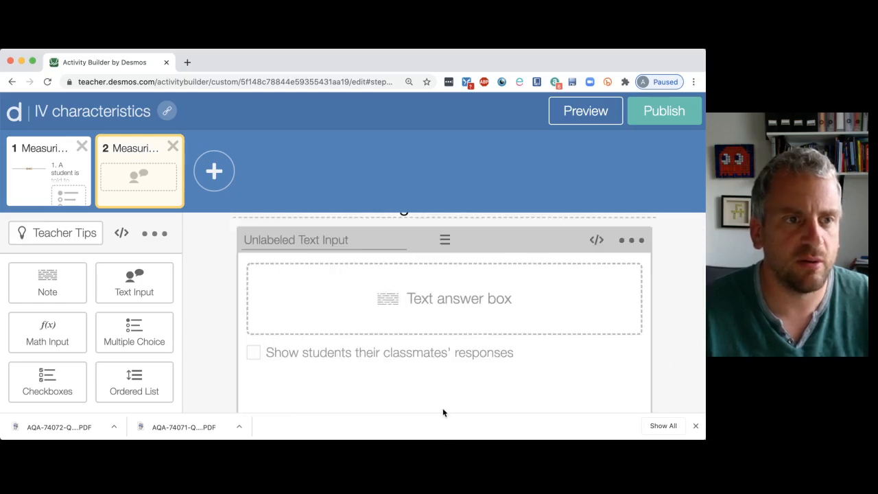
{"action": "scroll", "coordinate": [442, 409], "scroll_direction": "down", "scroll_amount": 3}
{"action": "scroll", "coordinate": [441, 328], "scroll_direction": "up", "scroll_amount": 2}
{"action": "scroll", "coordinate": [443, 336], "scroll_direction": "down", "scroll_amount": 1}
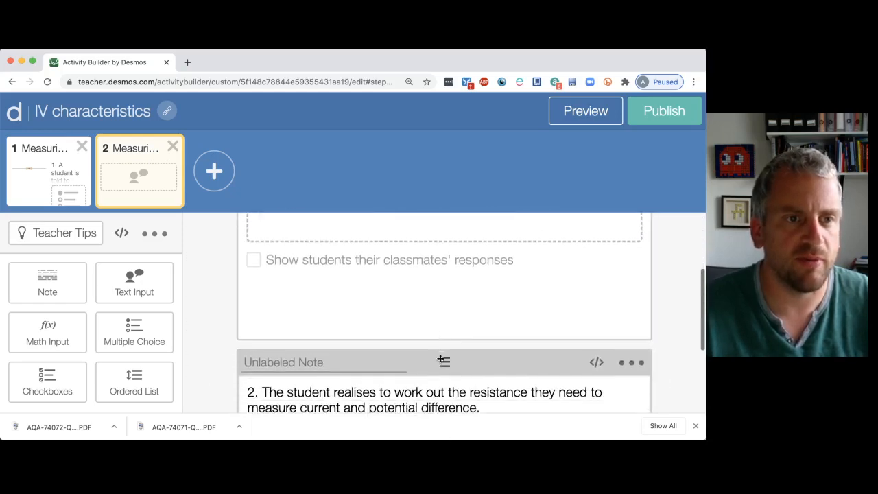
{"action": "left_click_drag", "start_coordinate": [441, 360], "coordinate": [441, 238]}
{"action": "scroll", "coordinate": [443, 300], "scroll_direction": "up", "scroll_amount": 2}
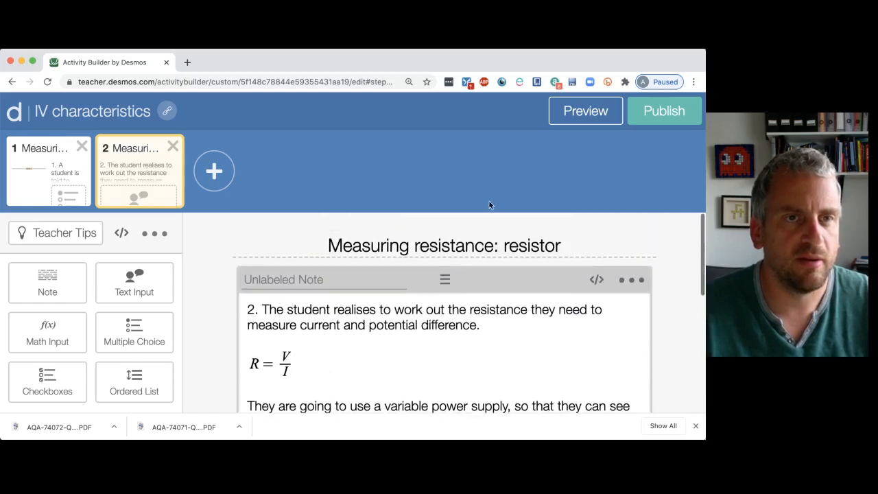
Preview the second screen as students see it, check the question, formula and answer box, and close the preview
{"action": "left_click", "coordinate": [586, 112]}
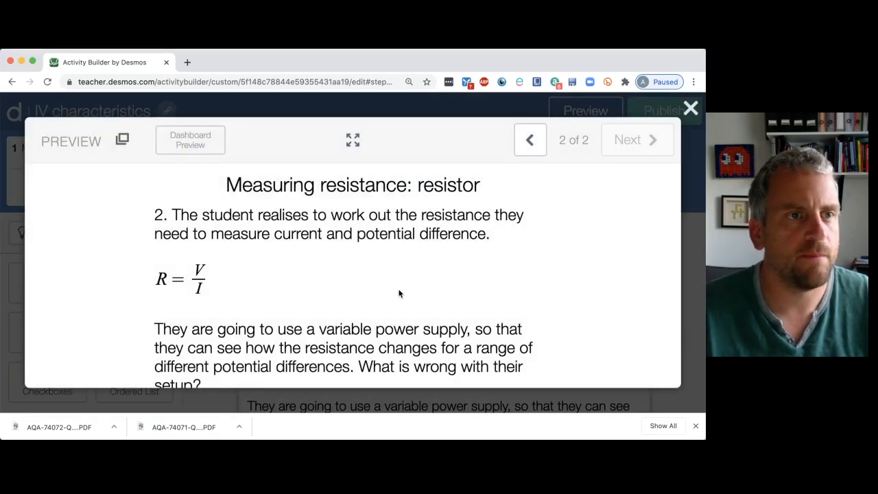
{"action": "scroll", "coordinate": [399, 293], "scroll_direction": "down", "scroll_amount": 2}
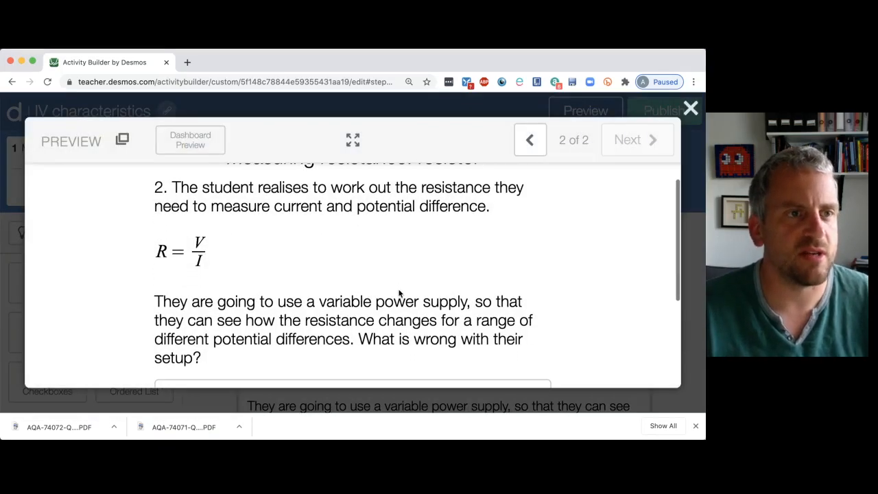
{"action": "scroll", "coordinate": [399, 293], "scroll_direction": "down", "scroll_amount": 3}
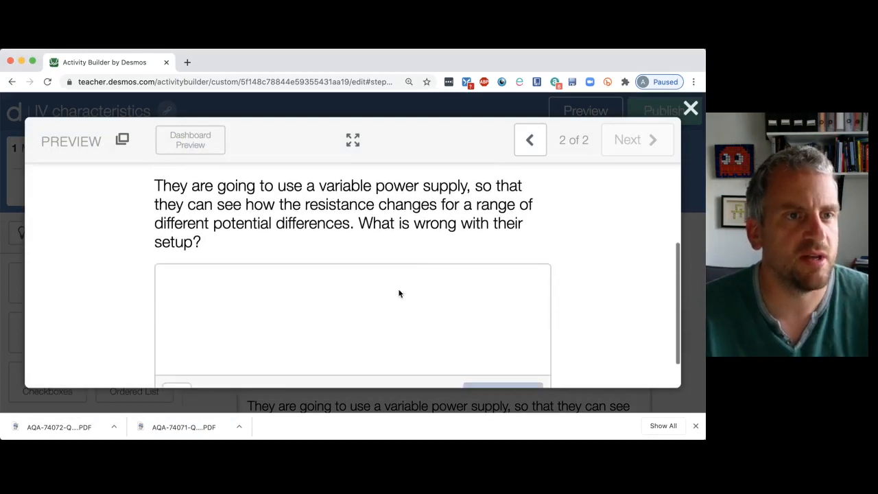
{"action": "scroll", "coordinate": [262, 266], "scroll_direction": "up", "scroll_amount": 4}
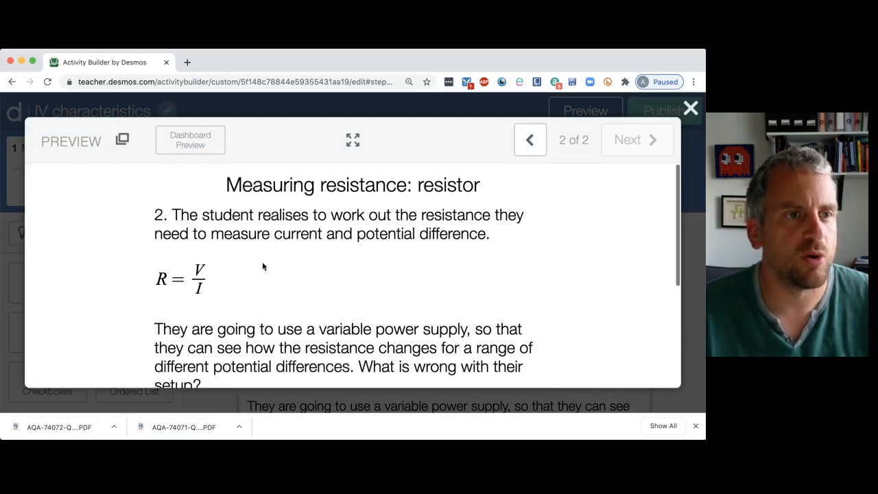
{"action": "left_click", "coordinate": [690, 108]}
Add a Media component to the second screen and place the prepared circuit diagram image in it
{"action": "scroll", "coordinate": [133, 316], "scroll_direction": "down", "scroll_amount": 4}
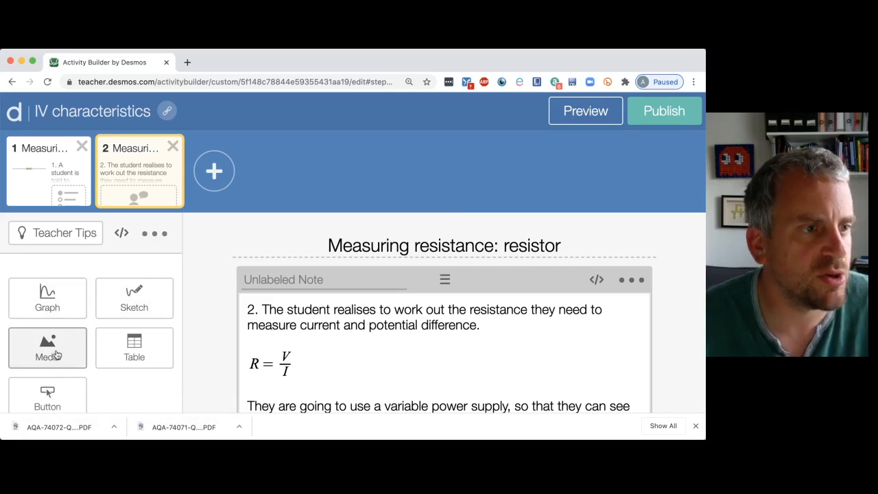
{"action": "left_click", "coordinate": [58, 355]}
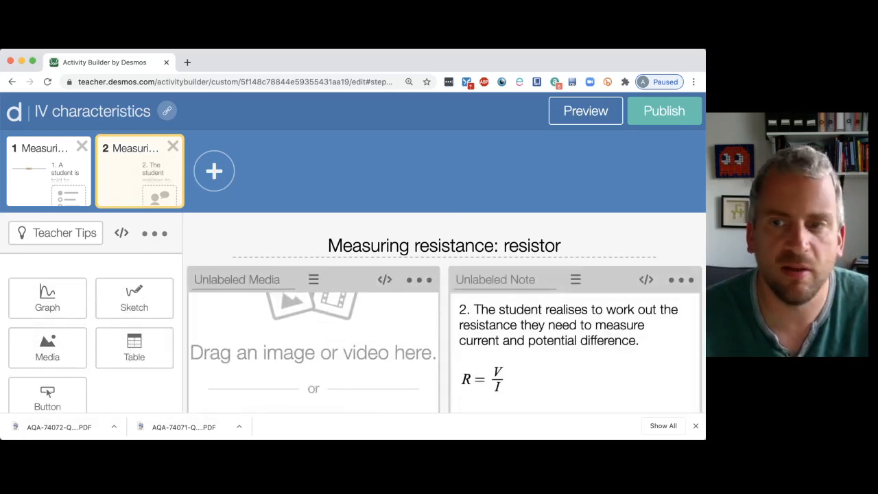
{"action": "key", "text": "super+Tab"}
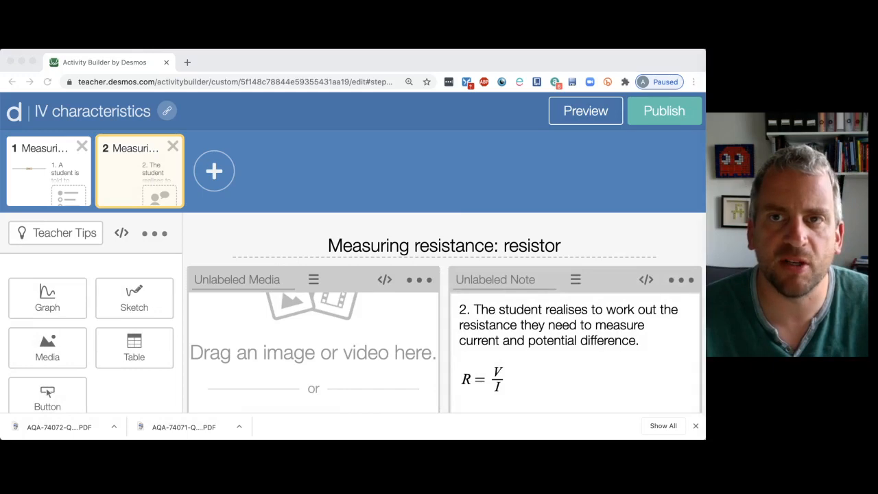
{"action": "left_click_drag", "start_coordinate": [702, 206], "coordinate": [298, 353]}
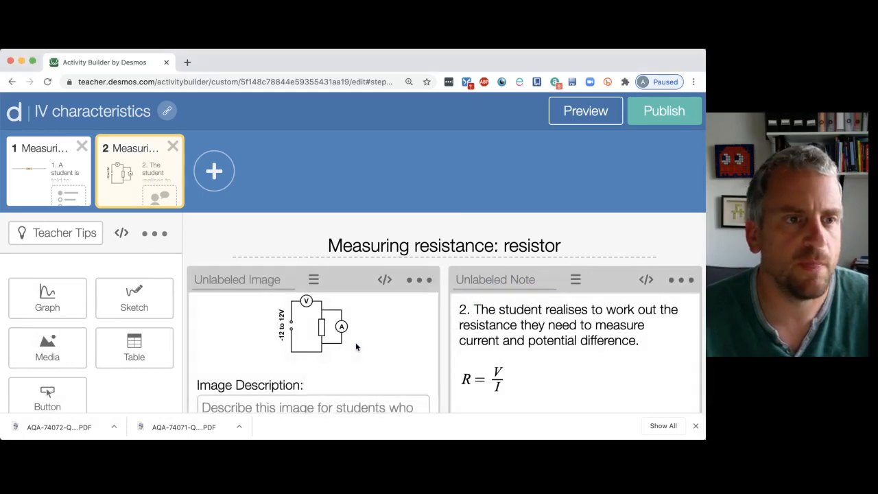
Preview the second screen with the circuit diagram beside the question and answer box, and close the preview
{"action": "left_click", "coordinate": [586, 111]}
{"action": "scroll", "coordinate": [461, 274], "scroll_direction": "down", "scroll_amount": 3}
{"action": "scroll", "coordinate": [460, 275], "scroll_direction": "down", "scroll_amount": 2}
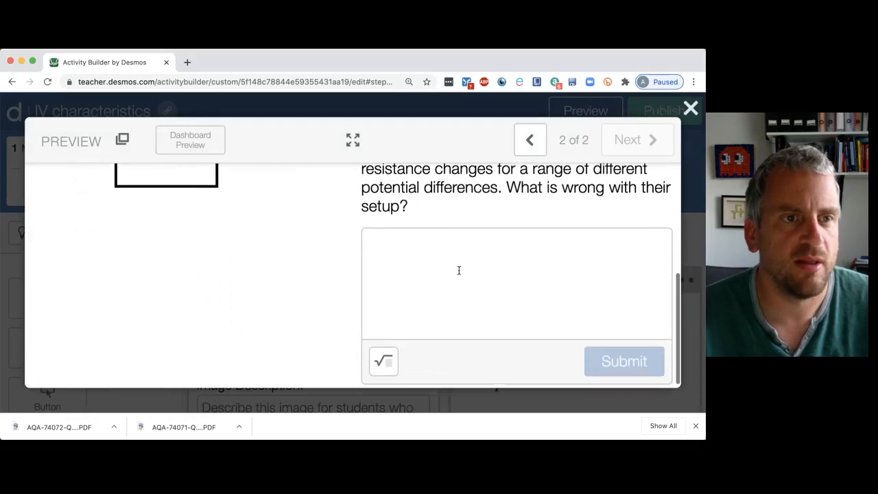
{"action": "scroll", "coordinate": [460, 270], "scroll_direction": "up", "scroll_amount": 5}
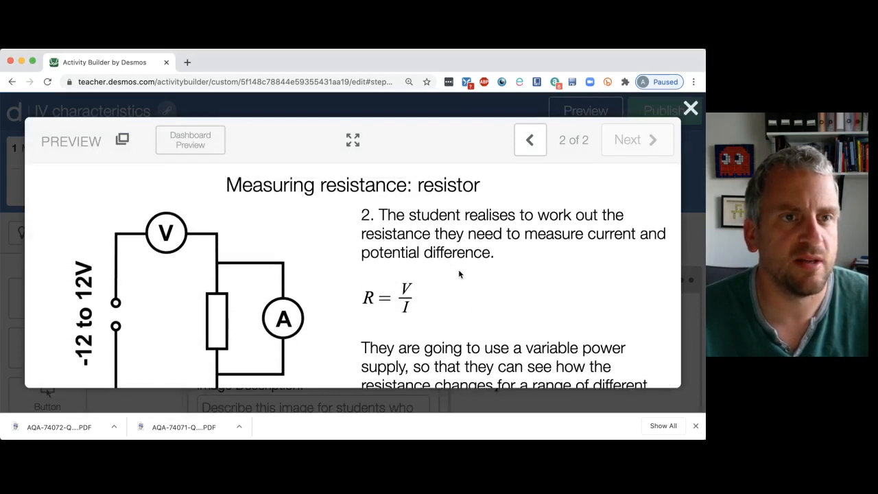
{"action": "scroll", "coordinate": [363, 280], "scroll_direction": "down", "scroll_amount": 2}
{"action": "scroll", "coordinate": [360, 275], "scroll_direction": "up", "scroll_amount": 2}
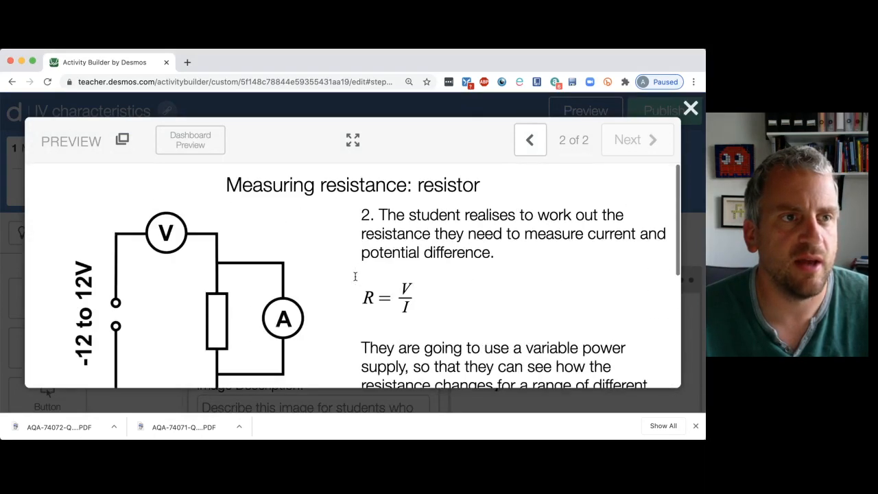
{"action": "scroll", "coordinate": [550, 322], "scroll_direction": "down", "scroll_amount": 3}
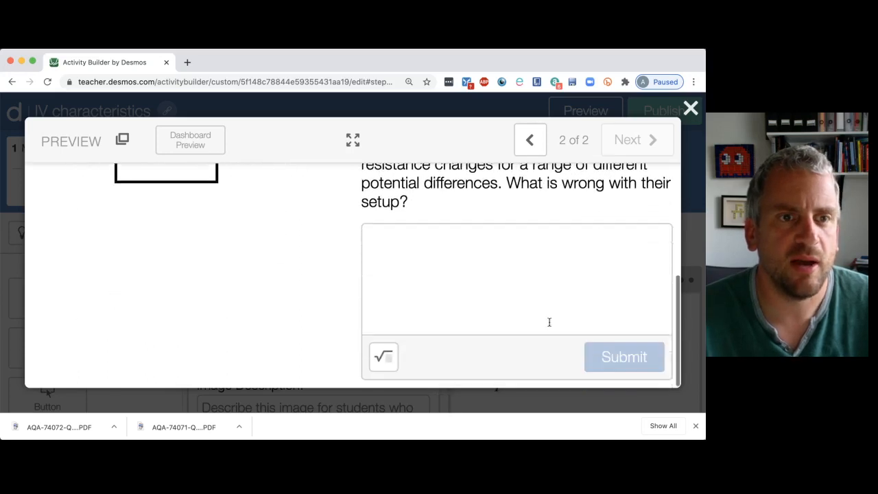
{"action": "left_click", "coordinate": [690, 108]}
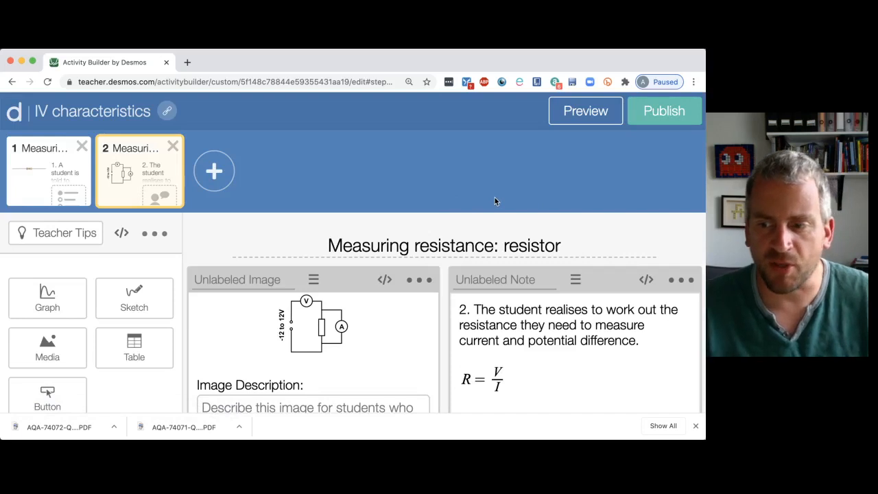
Add a third screen to the activity and title it "Measuring resistance: resistor"
{"action": "left_click", "coordinate": [219, 177]}
{"action": "key", "text": "super+Tab"}
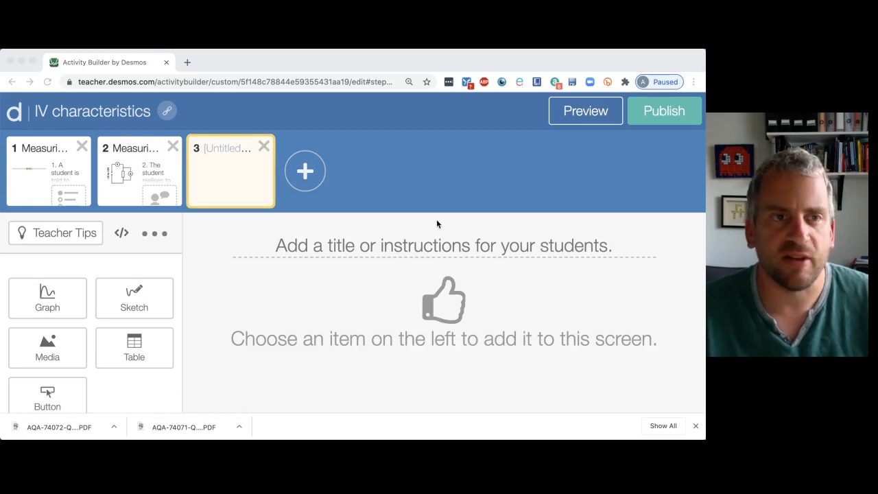
{"action": "key", "text": "super+Tab"}
{"action": "left_click", "coordinate": [394, 245]}
{"action": "type", "text": "Measuring resistance: resistor"}
Add a note to the third screen reading "3. Complete the table, and sketch the graph for current against potential difference."
{"action": "key", "text": "super+Tab"}
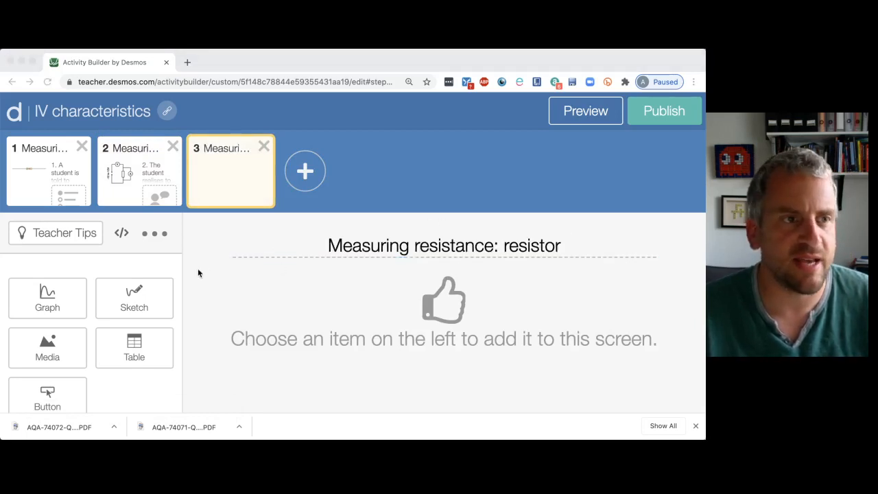
{"action": "scroll", "coordinate": [66, 279], "scroll_direction": "down", "scroll_amount": 3}
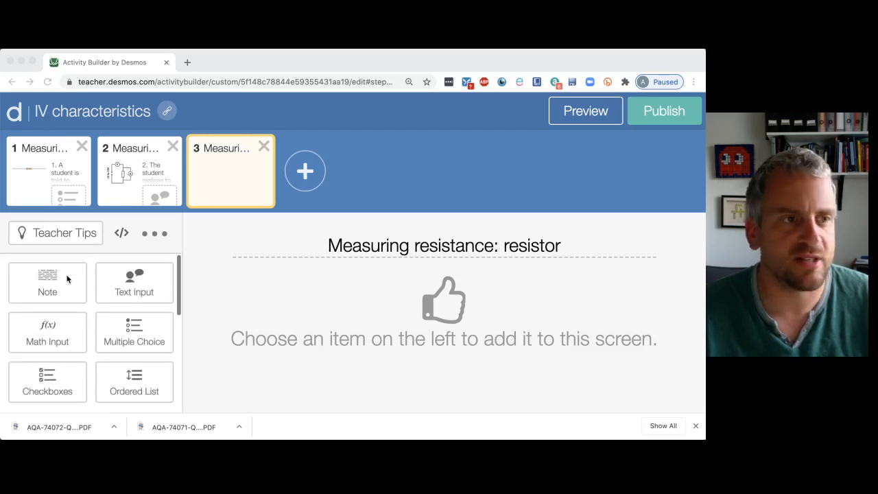
{"action": "key", "text": "super+Tab"}
{"action": "left_click", "coordinate": [71, 297]}
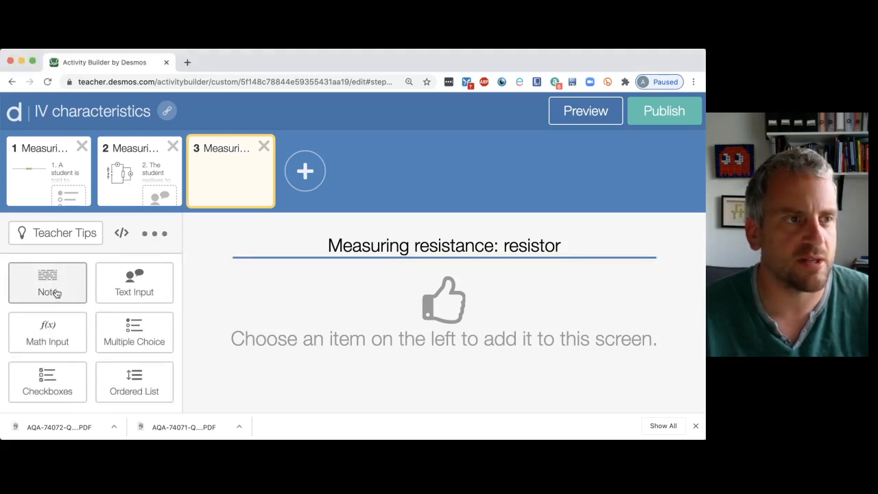
{"action": "type", "text": "3. Complete the table, and sketch the graph for current against potential difference."}
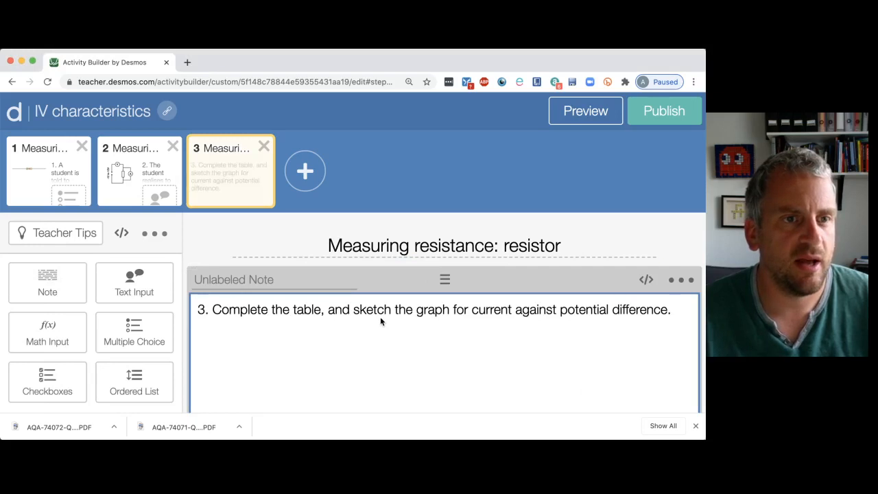
Add a Table component to the third screen
{"action": "scroll", "coordinate": [380, 313], "scroll_direction": "down", "scroll_amount": 2}
{"action": "scroll", "coordinate": [103, 337], "scroll_direction": "down", "scroll_amount": 1}
{"action": "scroll", "coordinate": [93, 338], "scroll_direction": "down", "scroll_amount": 4}
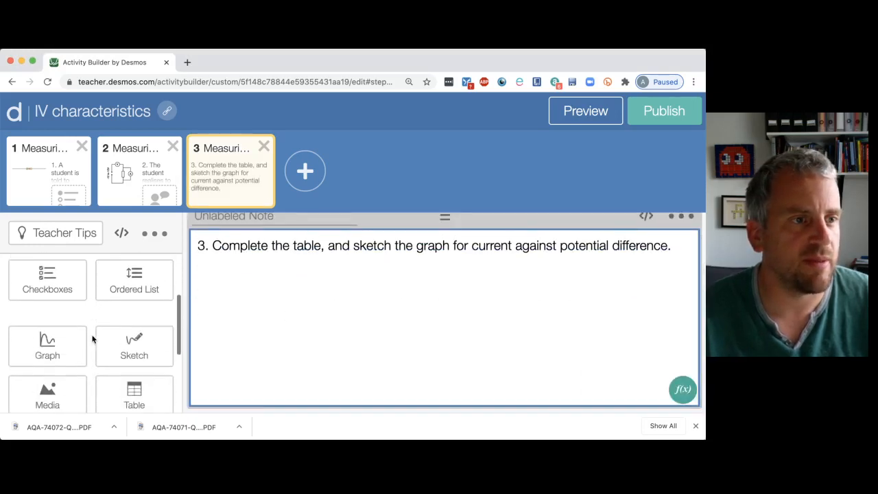
{"action": "mouse_move", "coordinate": [102, 349]}
{"action": "left_mouse_down"}
{"action": "mouse_move", "coordinate": [546, 327]}
{"action": "mouse_move", "coordinate": [506, 313]}
{"action": "left_mouse_up"}
Add a Sketch component to the third screen, beside the table
{"action": "scroll", "coordinate": [56, 348], "scroll_direction": "down", "scroll_amount": 1}
{"action": "scroll", "coordinate": [56, 348], "scroll_direction": "down", "scroll_amount": 1}
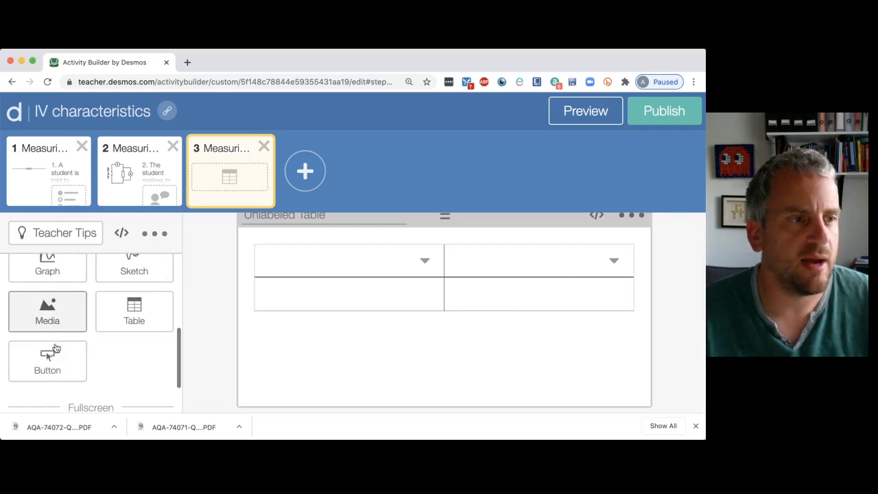
{"action": "scroll", "coordinate": [58, 347], "scroll_direction": "up", "scroll_amount": 3}
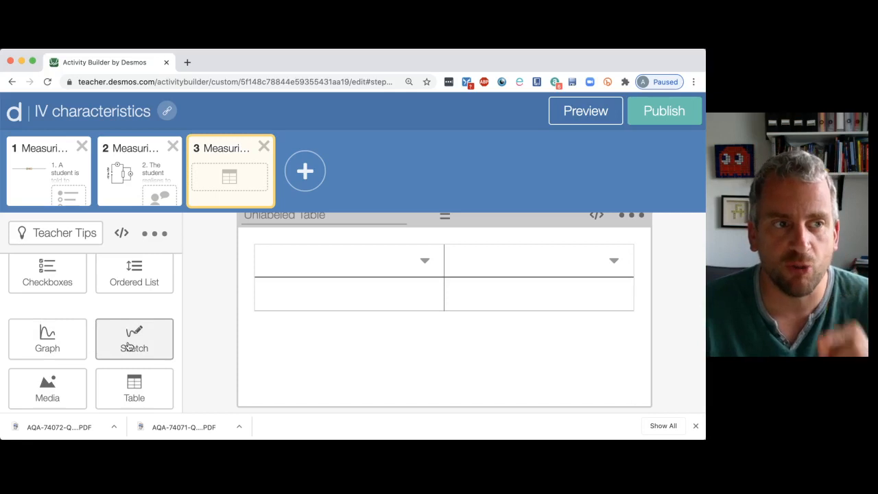
{"action": "mouse_move", "coordinate": [128, 349]}
{"action": "left_mouse_down"}
{"action": "mouse_move", "coordinate": [190, 336]}
{"action": "mouse_move", "coordinate": [341, 276]}
{"action": "left_mouse_up"}
{"action": "scroll", "coordinate": [344, 289], "scroll_direction": "up", "scroll_amount": 2}
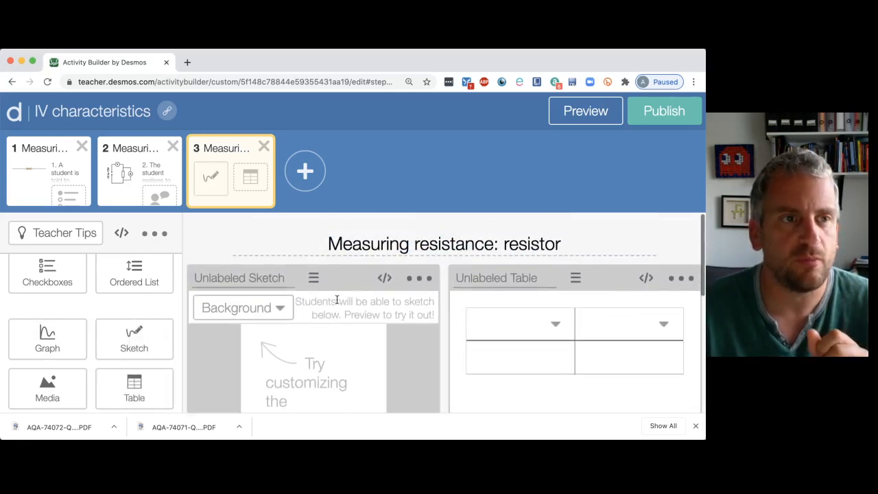
{"action": "scroll", "coordinate": [331, 361], "scroll_direction": "down", "scroll_amount": 2}
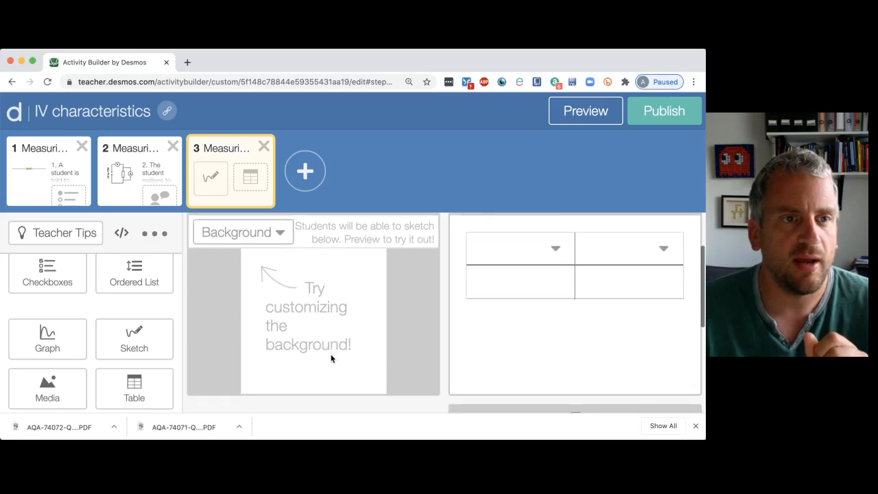
{"action": "left_click", "coordinate": [264, 225]}
{"action": "left_click", "coordinate": [265, 318]}
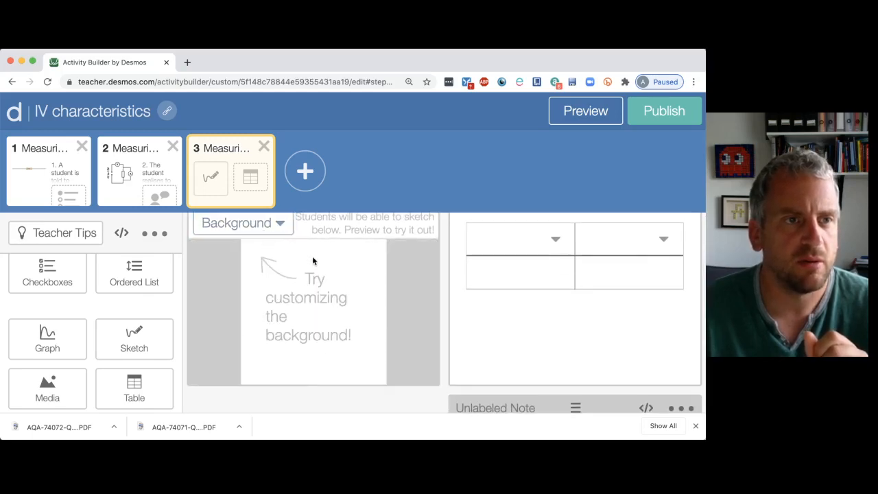
{"action": "scroll", "coordinate": [316, 265], "scroll_direction": "up", "scroll_amount": 2}
{"action": "scroll", "coordinate": [364, 317], "scroll_direction": "down", "scroll_amount": 3}
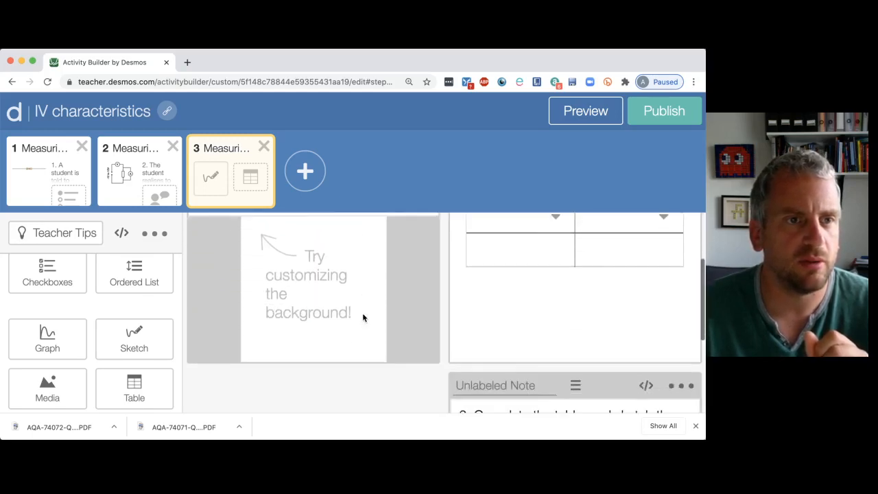
{"action": "scroll", "coordinate": [364, 317], "scroll_direction": "up", "scroll_amount": 2}
{"action": "left_click", "coordinate": [419, 279]}
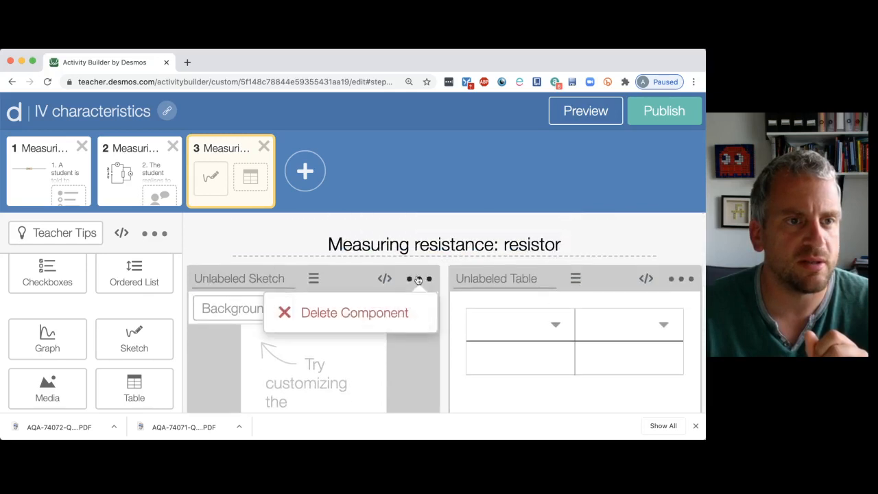
{"action": "left_click", "coordinate": [335, 356]}
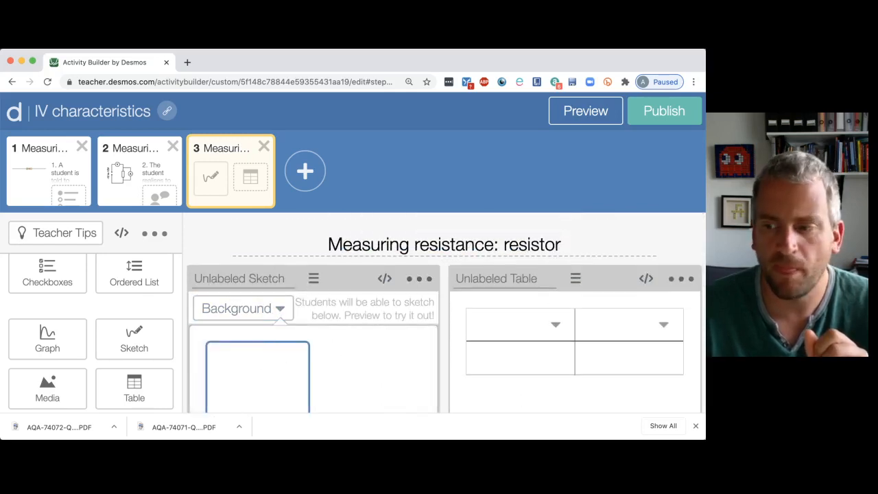
{"action": "key", "text": "super+Tab"}
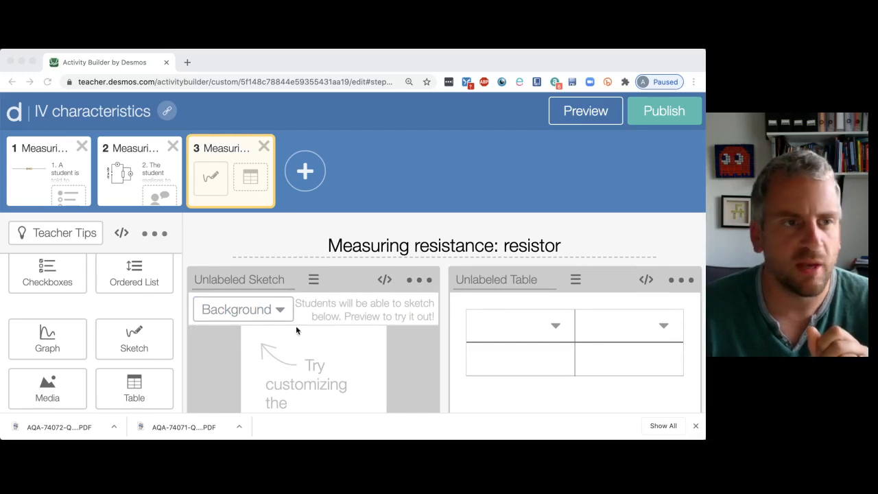
Set the Sketch component's background to an Editable Graph
{"action": "left_click", "coordinate": [282, 312]}
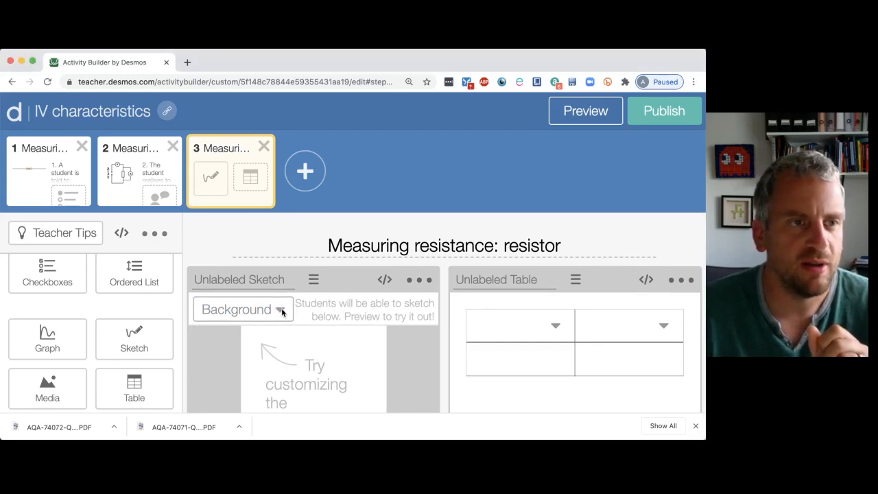
{"action": "scroll", "coordinate": [282, 312], "scroll_direction": "down", "scroll_amount": 1}
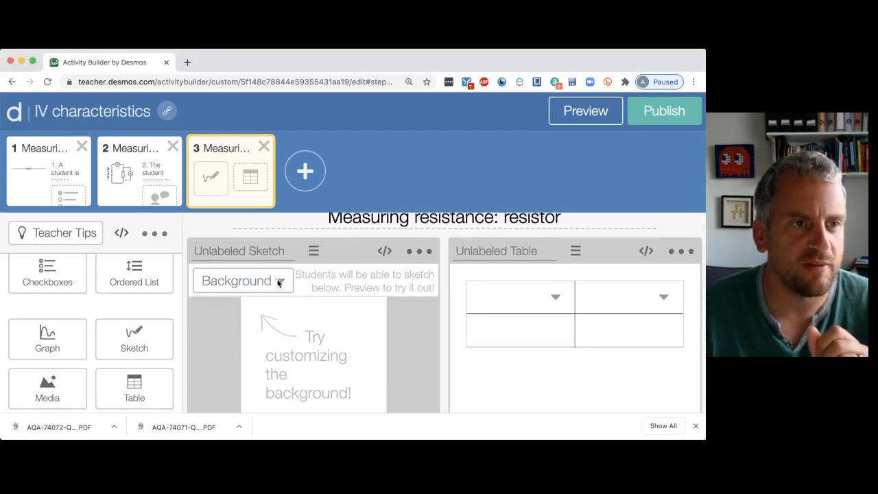
{"action": "left_click", "coordinate": [269, 284]}
{"action": "scroll", "coordinate": [288, 312], "scroll_direction": "down", "scroll_amount": 3}
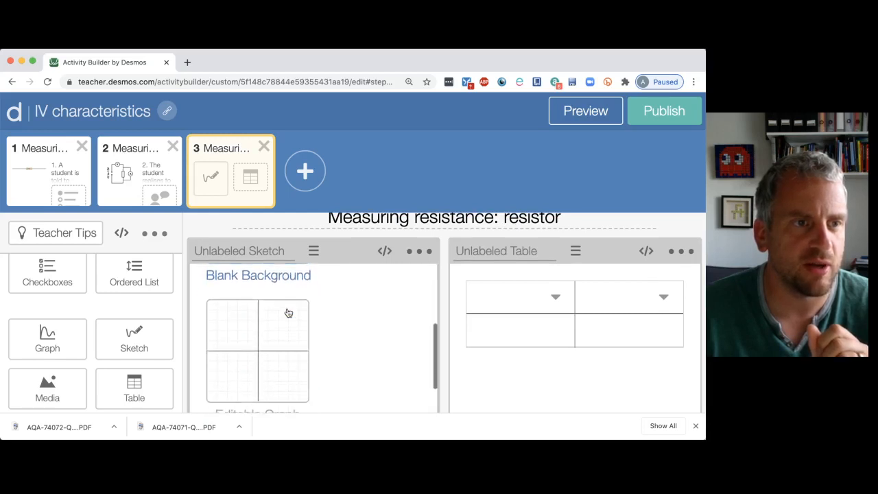
{"action": "scroll", "coordinate": [288, 313], "scroll_direction": "down", "scroll_amount": 5}
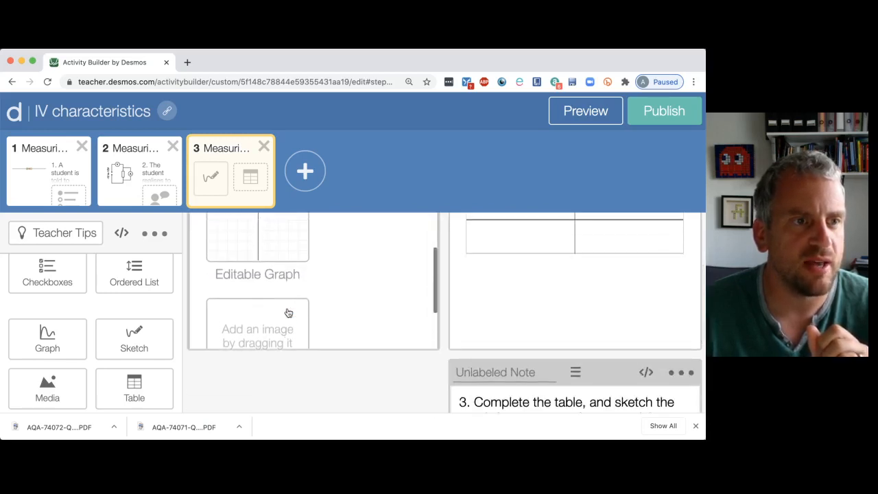
{"action": "scroll", "coordinate": [288, 313], "scroll_direction": "up", "scroll_amount": 2}
{"action": "left_click", "coordinate": [287, 305]}
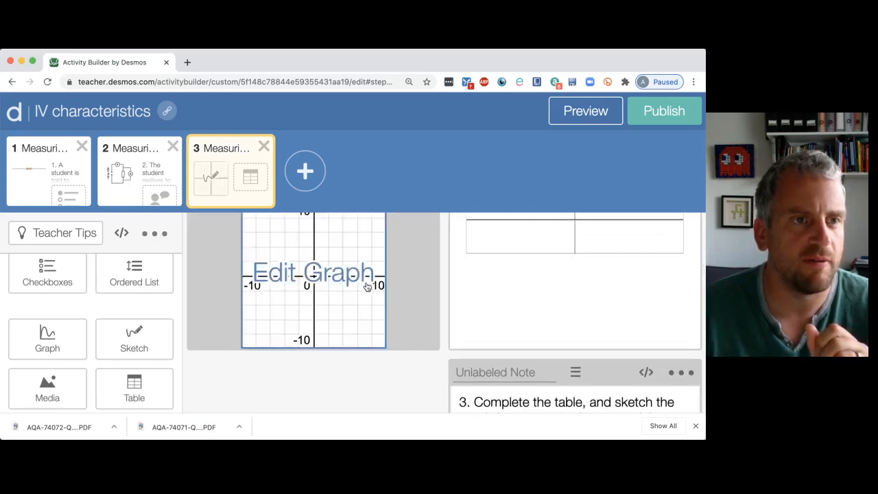
Move the note with question 3 above the Table component on the third screen
{"action": "scroll", "coordinate": [367, 287], "scroll_direction": "up", "scroll_amount": 3}
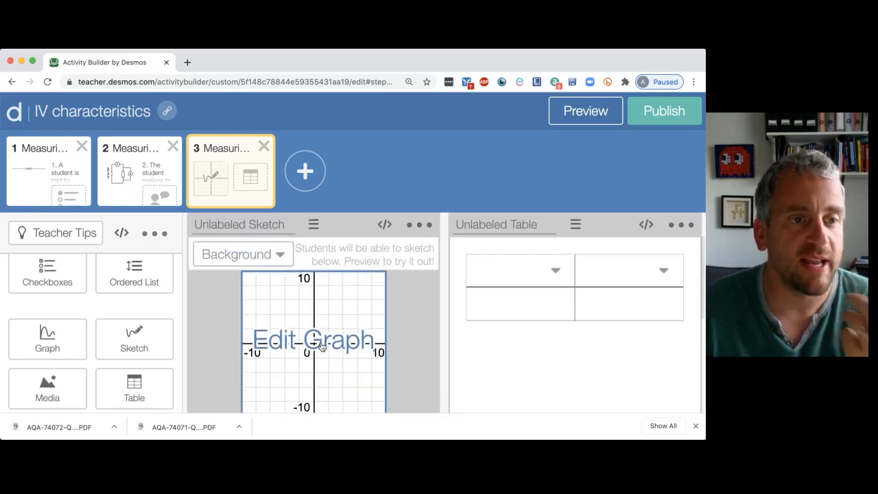
{"action": "scroll", "coordinate": [497, 282], "scroll_direction": "up", "scroll_amount": 2}
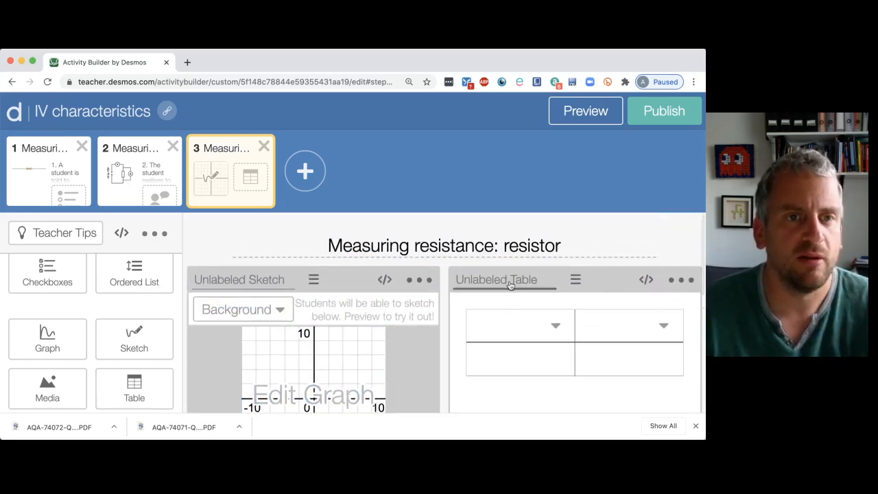
{"action": "scroll", "coordinate": [507, 302], "scroll_direction": "down", "scroll_amount": 5}
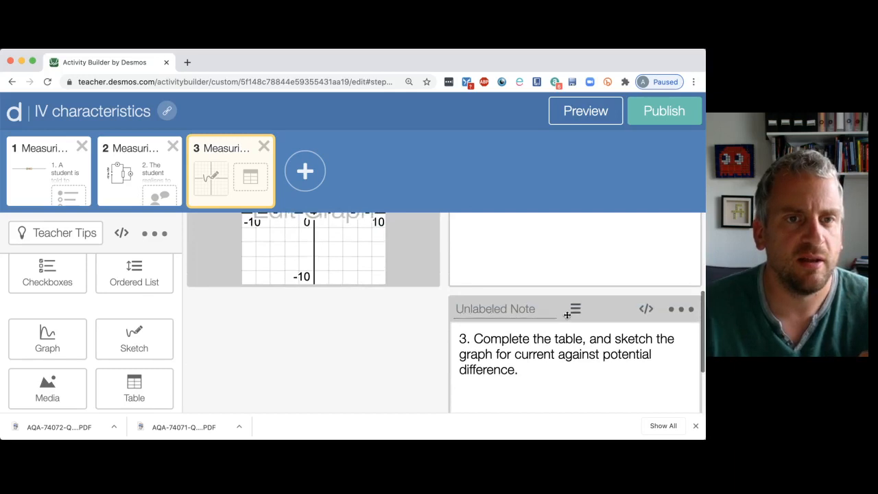
{"action": "left_click_drag", "start_coordinate": [577, 310], "coordinate": [579, 238]}
{"action": "scroll", "coordinate": [574, 264], "scroll_direction": "up", "scroll_amount": 5}
{"action": "scroll", "coordinate": [574, 280], "scroll_direction": "down", "scroll_amount": 2}
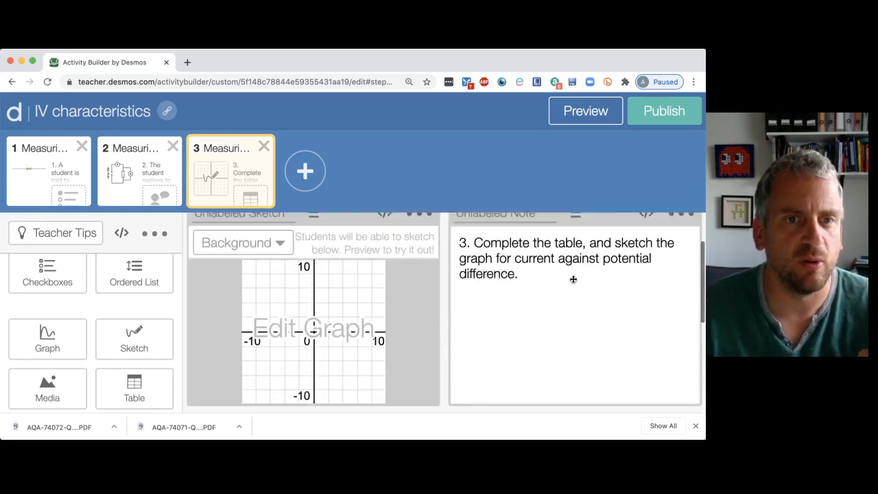
Enter "Potential difference (V)" as the heading of the table's first column
{"action": "scroll", "coordinate": [573, 279], "scroll_direction": "down", "scroll_amount": 4}
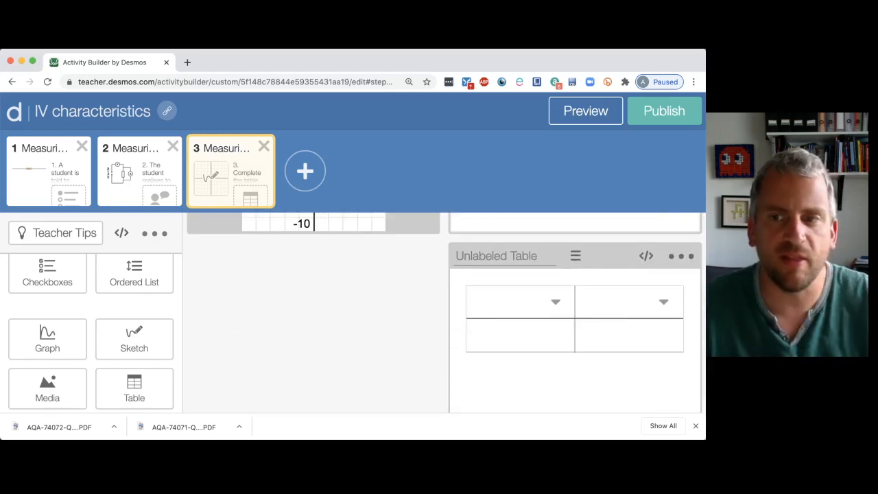
{"action": "left_click", "coordinate": [519, 294]}
{"action": "type", "text": "POt"}
{"action": "key", "text": "BackSpace"}
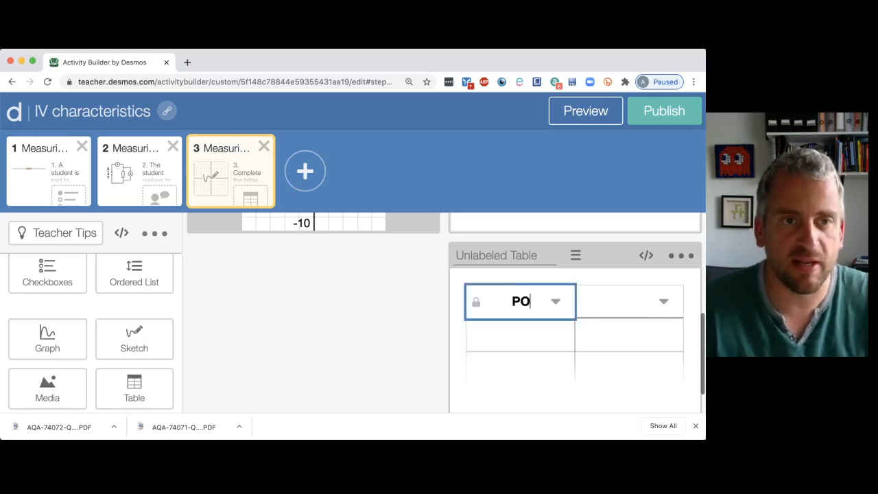
{"action": "type", "text": "tential div"}
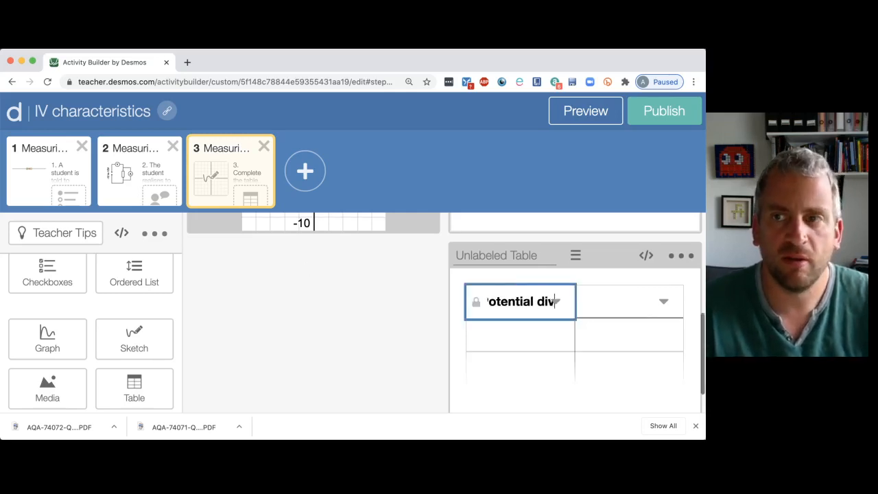
{"action": "type", "text": "fferne"}
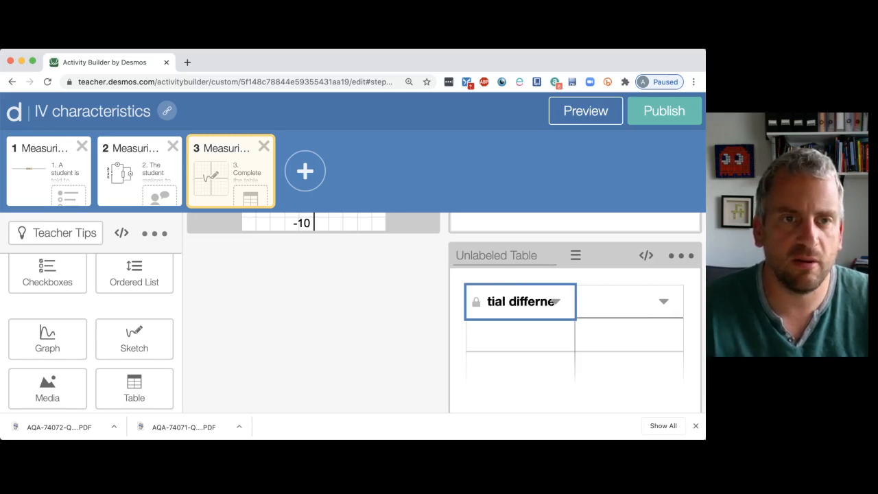
{"action": "key", "text": "BackSpace"}
{"action": "key", "text": "BackSpace"}
{"action": "type", "text": "ence (V"}
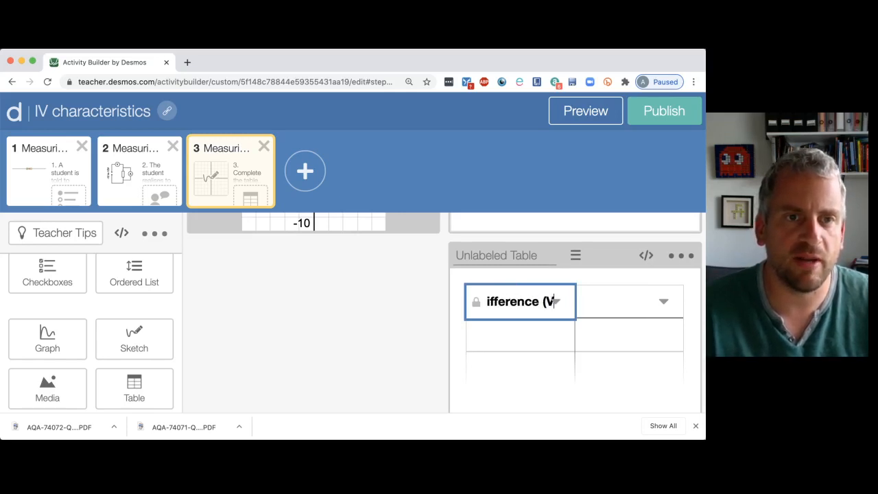
{"action": "type", "text": ")"}
Enter "Current (A)" as the heading of the table's second column
{"action": "key", "text": "Tab"}
{"action": "type", "text": "Current"}
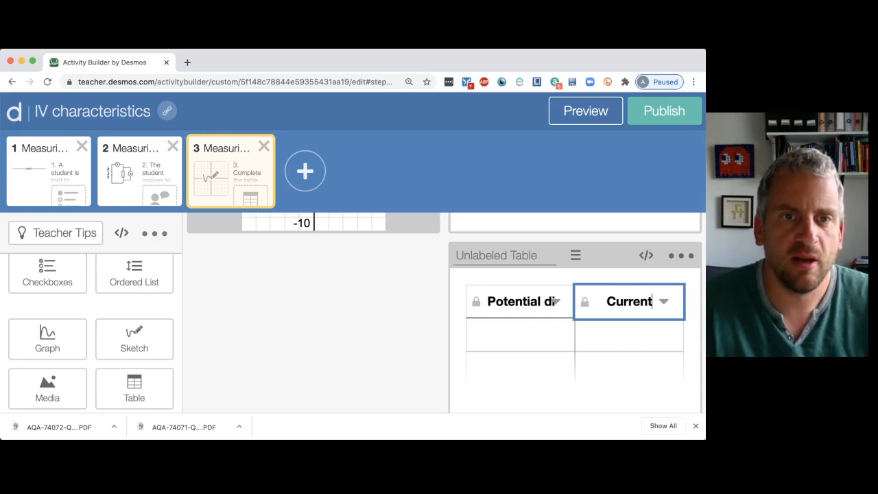
{"action": "type", "text": " (A)"}
{"action": "key", "text": "Tab"}
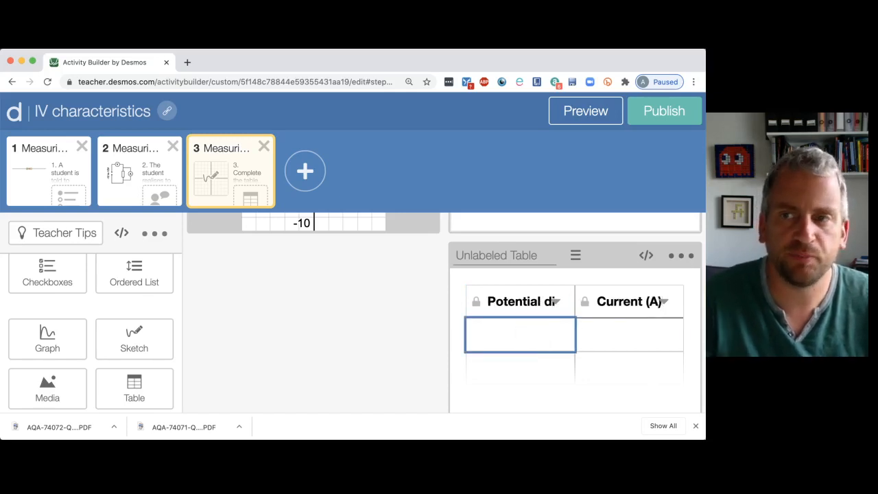
Fill the table from −6.0 V, −18.0 A to 6.0 V, 18.0 A in 1.0 V steps, leaving the currents at 3.0 V and 5.0 V blank
{"action": "type", "text": "-"}
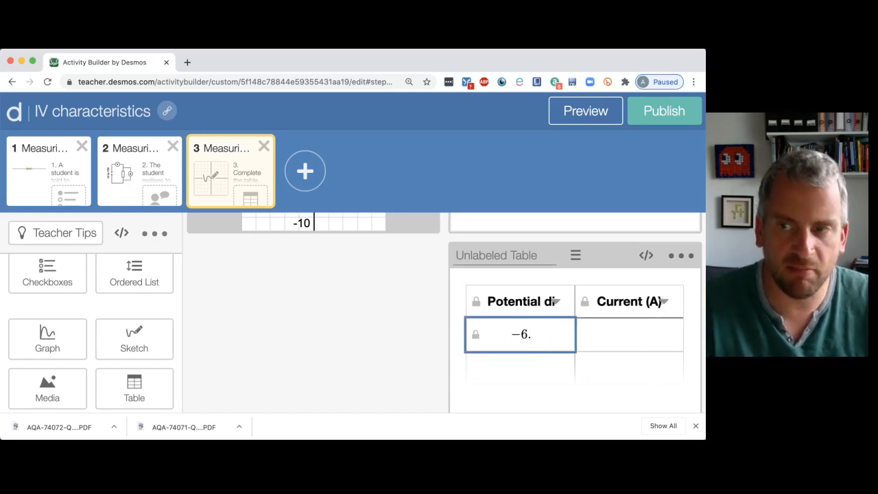
{"action": "key", "text": "Tab"}
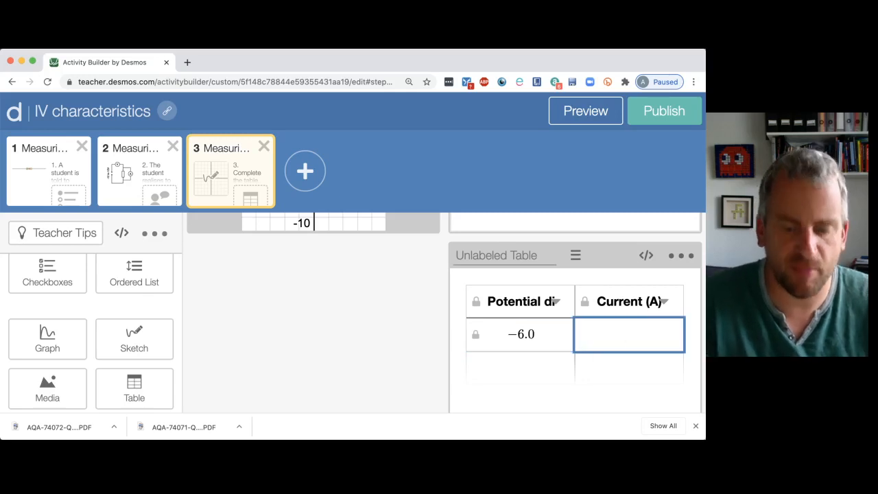
{"action": "type", "text": "-18.0"}
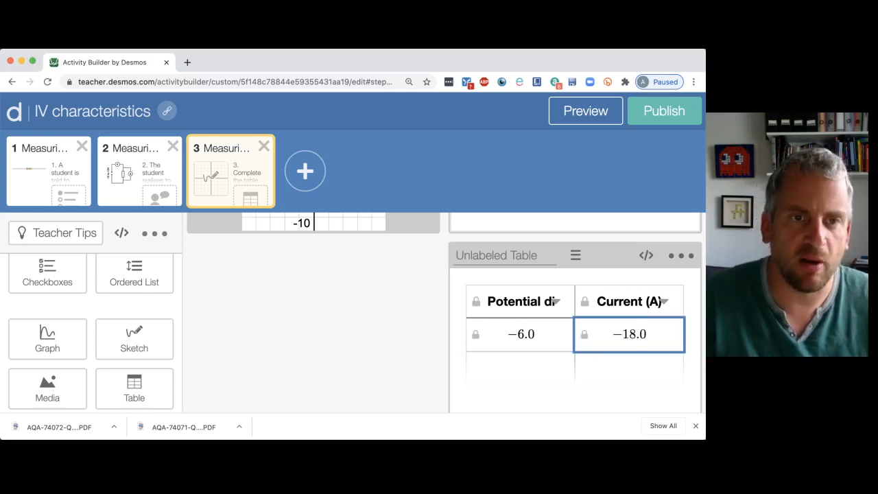
{"action": "key", "text": "Return"}
{"action": "key", "text": "Left"}
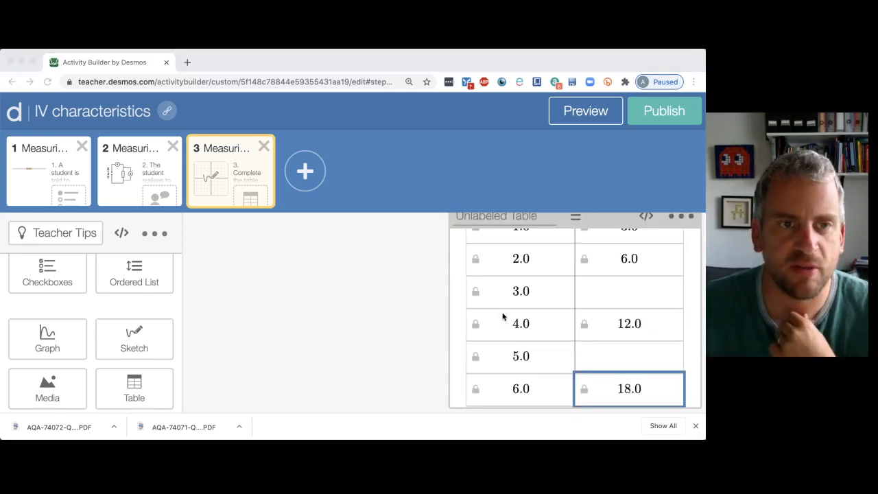
Open the Sketch component's background graph for editing
{"action": "scroll", "coordinate": [503, 317], "scroll_direction": "up", "scroll_amount": 10}
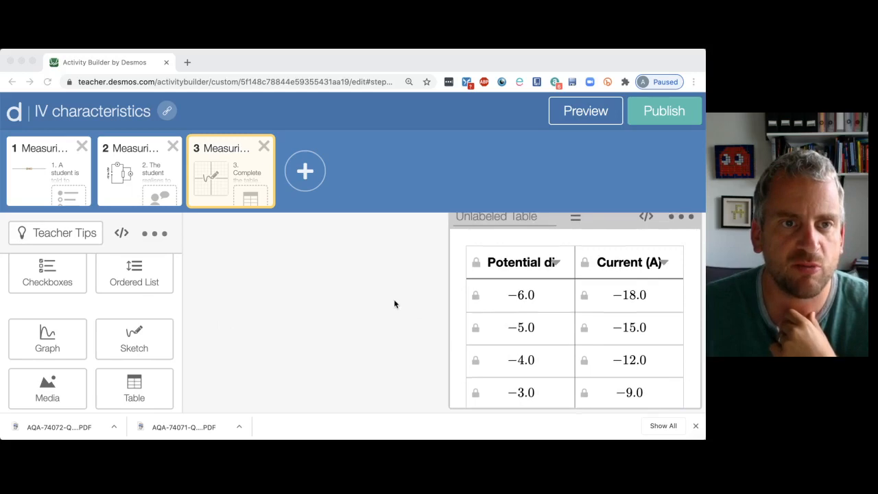
{"action": "scroll", "coordinate": [394, 304], "scroll_direction": "up", "scroll_amount": 4}
{"action": "scroll", "coordinate": [383, 318], "scroll_direction": "down", "scroll_amount": 1}
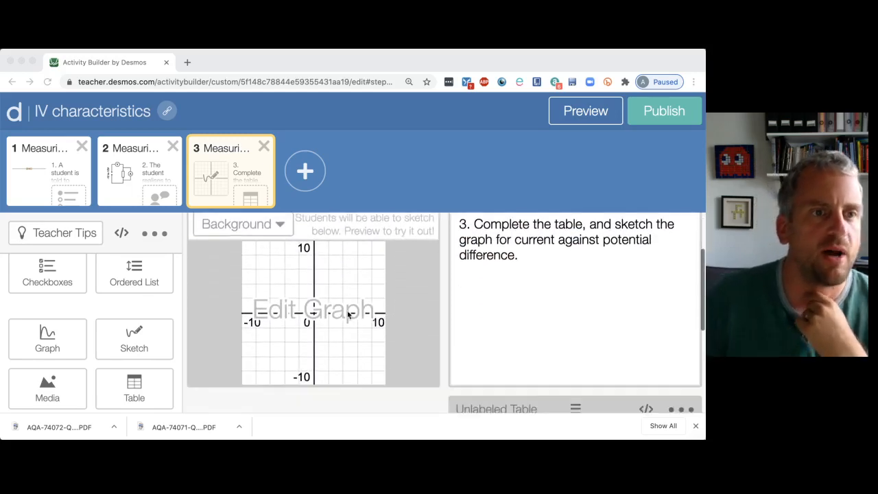
{"action": "left_click", "coordinate": [300, 317]}
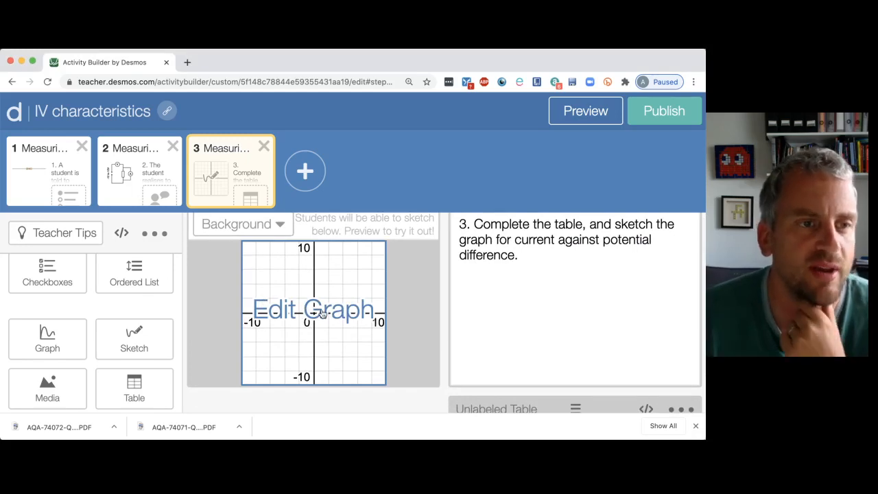
{"action": "left_click", "coordinate": [323, 312]}
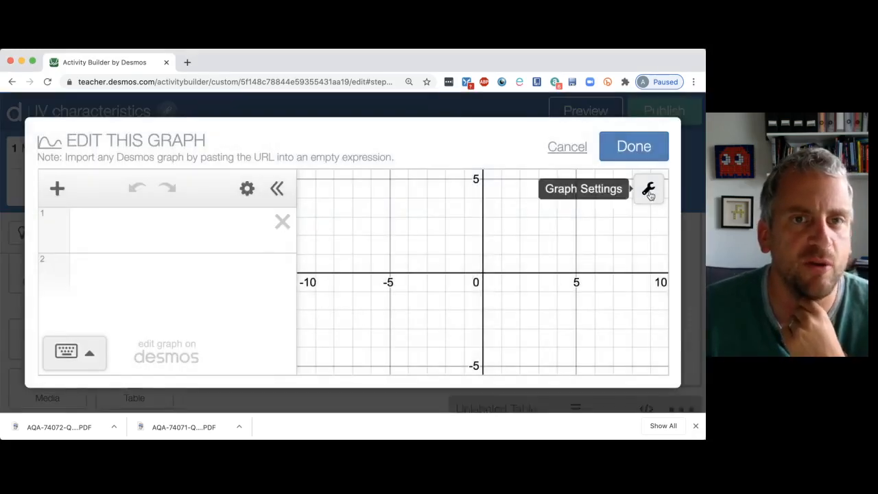
Label the background graph's x-axis "potential difference (V)"
{"action": "left_click", "coordinate": [649, 192]}
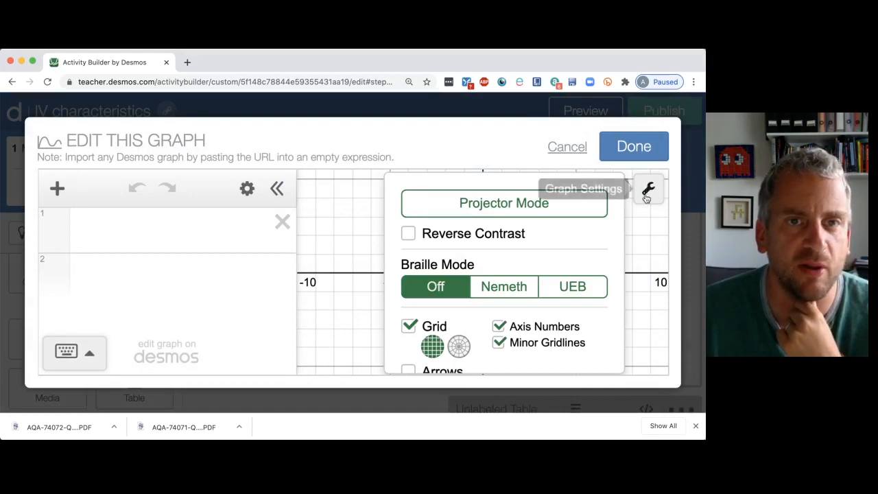
{"action": "scroll", "coordinate": [546, 243], "scroll_direction": "down", "scroll_amount": 3}
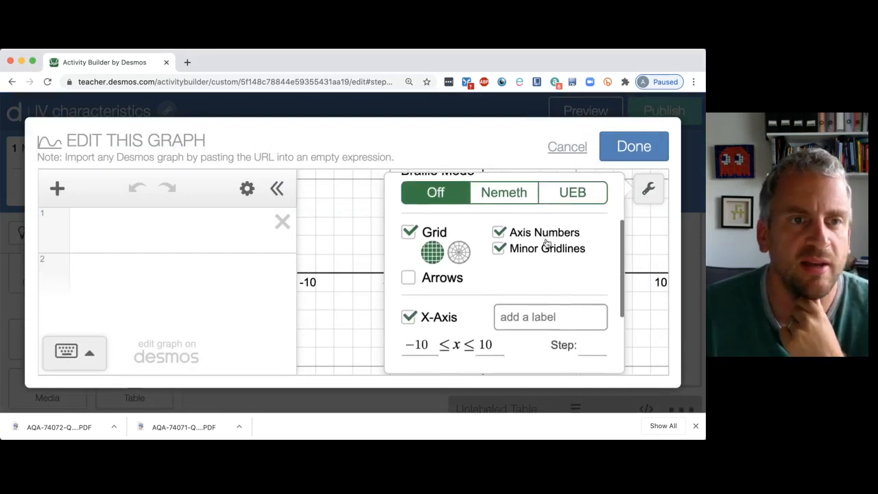
{"action": "scroll", "coordinate": [547, 243], "scroll_direction": "down", "scroll_amount": 2}
{"action": "left_click", "coordinate": [429, 286]}
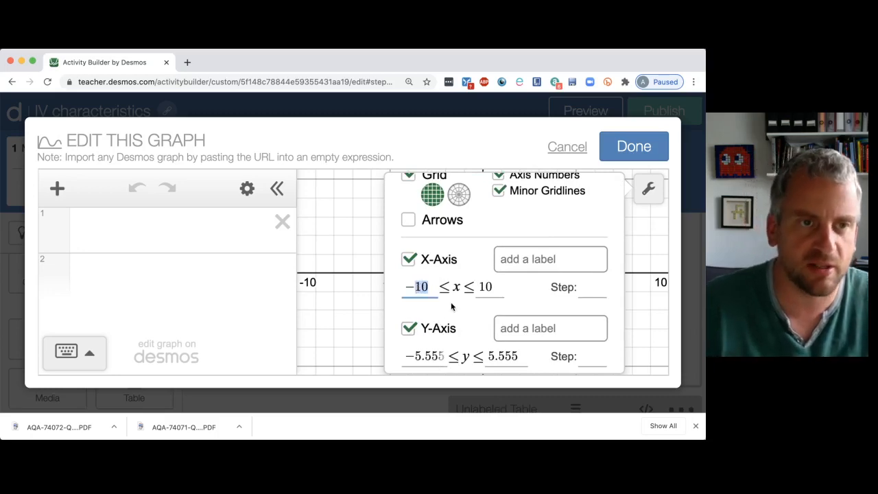
{"action": "left_click", "coordinate": [542, 259]}
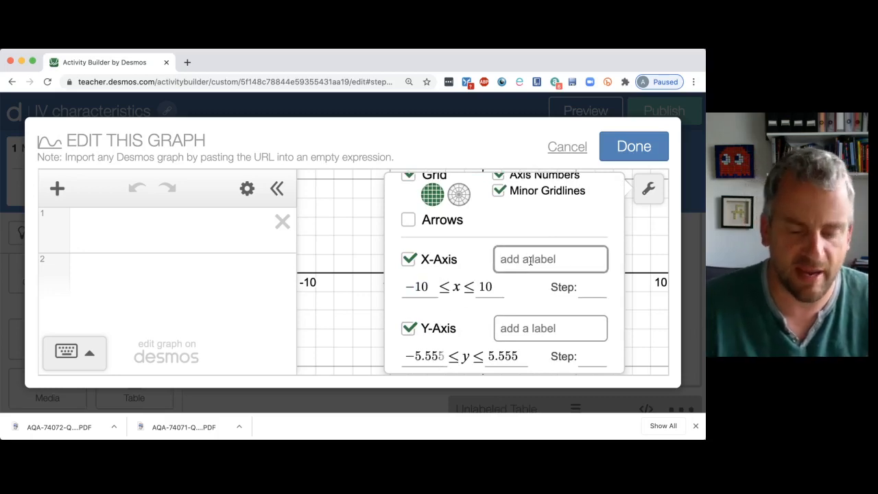
{"action": "type", "text": "potential differ"}
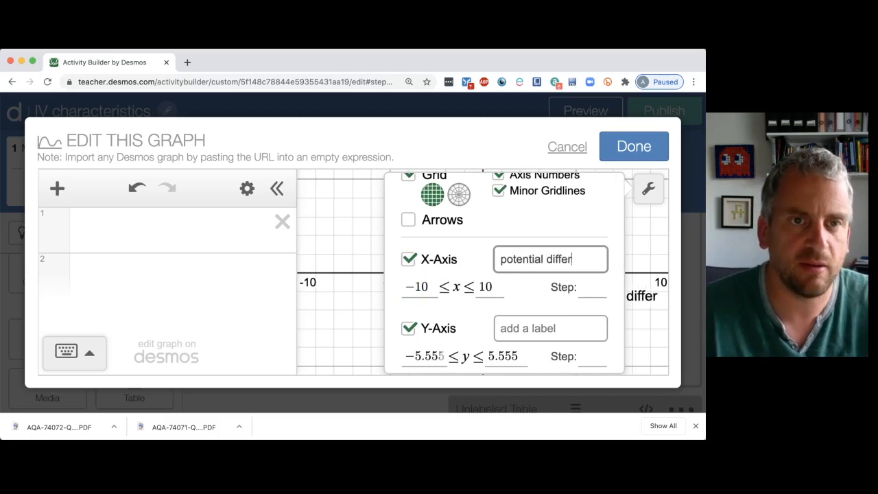
{"action": "type", "text": "ence ("}
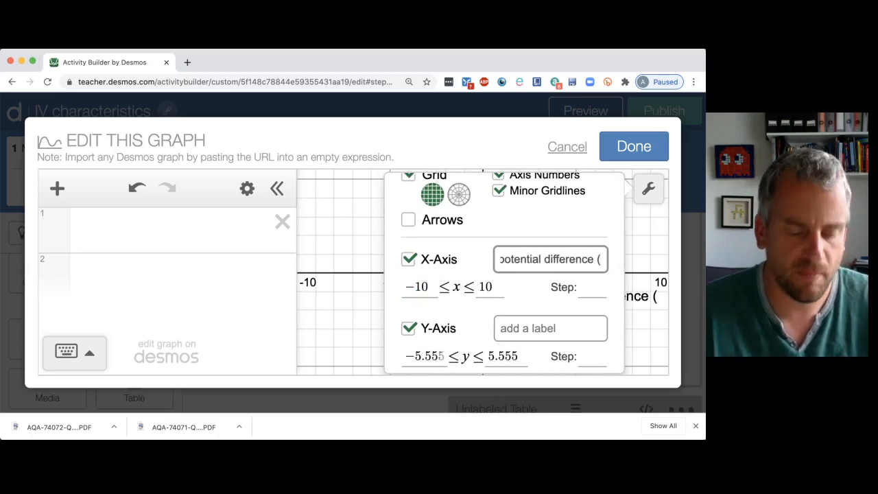
{"action": "type", "text": "V)"}
Label the background graph's y-axis "current (A)"
{"action": "left_click", "coordinate": [536, 331]}
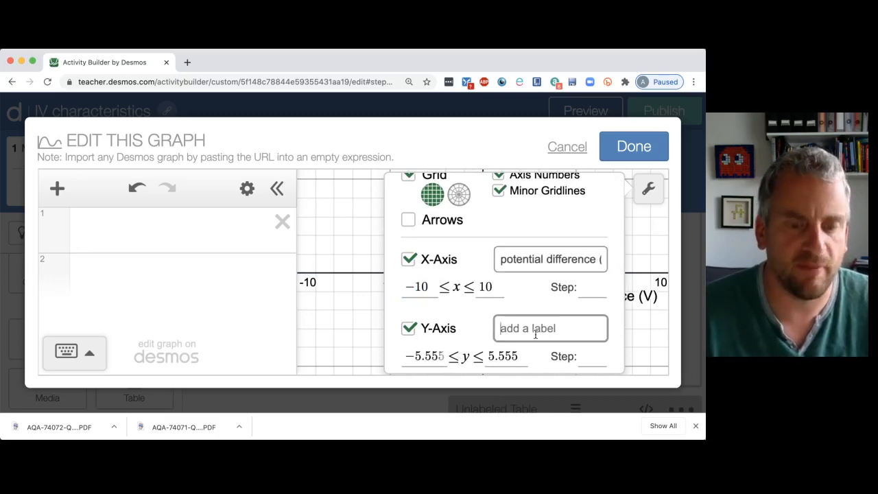
{"action": "type", "text": "Current (A"}
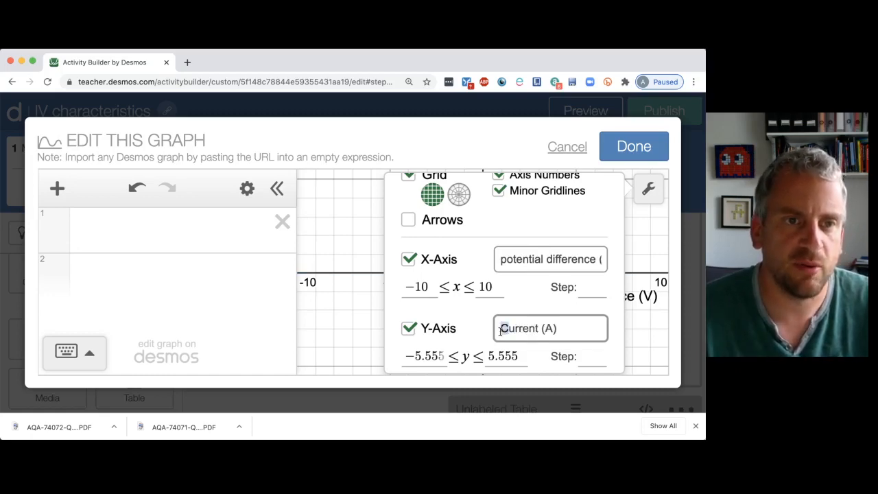
{"action": "type", "text": "c"}
Set the background graph's x-axis range from −20 to 20
{"action": "scroll", "coordinate": [448, 354], "scroll_direction": "up", "scroll_amount": 1}
{"action": "left_click_drag", "start_coordinate": [426, 290], "coordinate": [415, 292]}
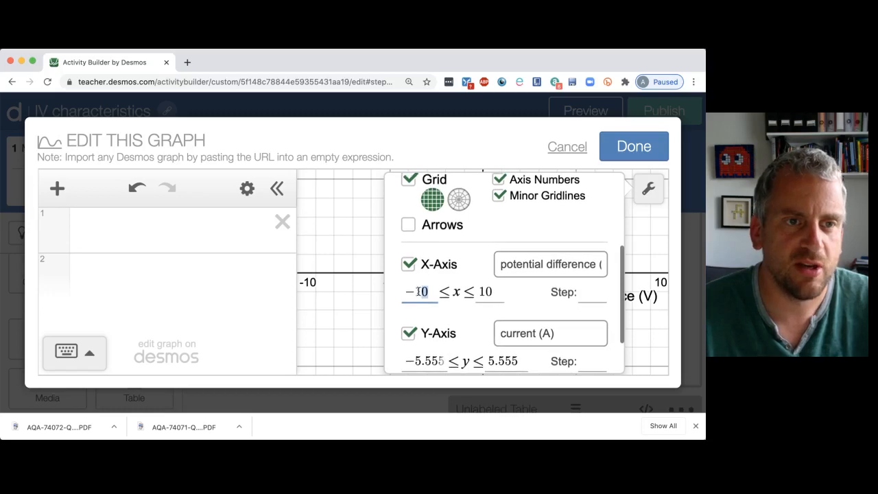
{"action": "scroll", "coordinate": [415, 293], "scroll_direction": "up", "scroll_amount": 1}
{"action": "type", "text": "-20"}
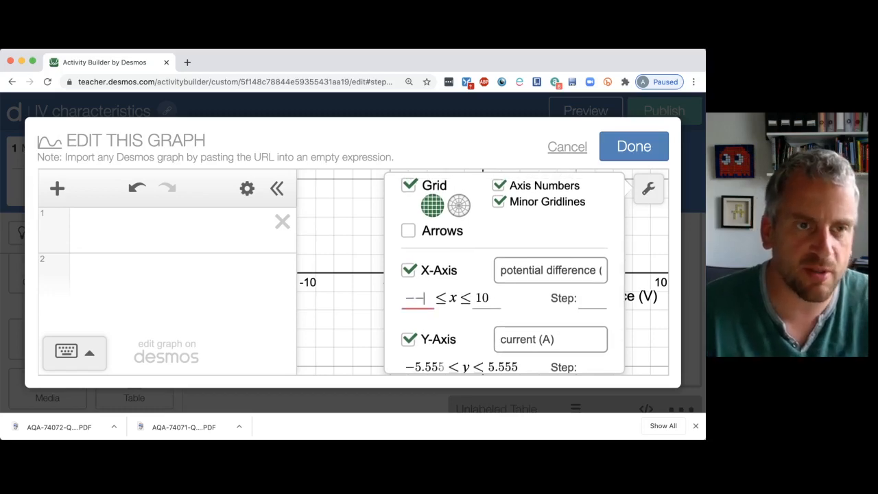
{"action": "key", "text": "BackSpace"}
{"action": "key", "text": "BackSpace"}
{"action": "key", "text": "BackSpace"}
{"action": "type", "text": "20"}
{"action": "key", "text": "Tab"}
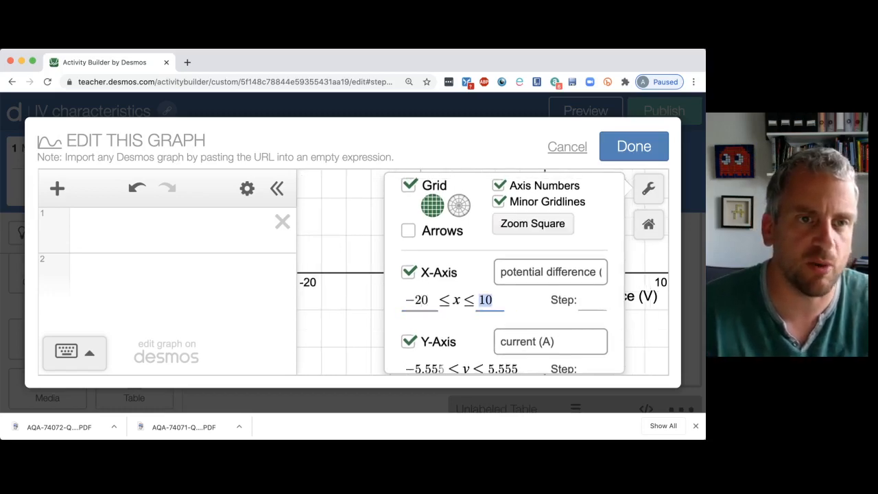
{"action": "type", "text": "20"}
Set the background graph's y-axis range from −20 to 20 and save the graph
{"action": "scroll", "coordinate": [426, 326], "scroll_direction": "down", "scroll_amount": 2}
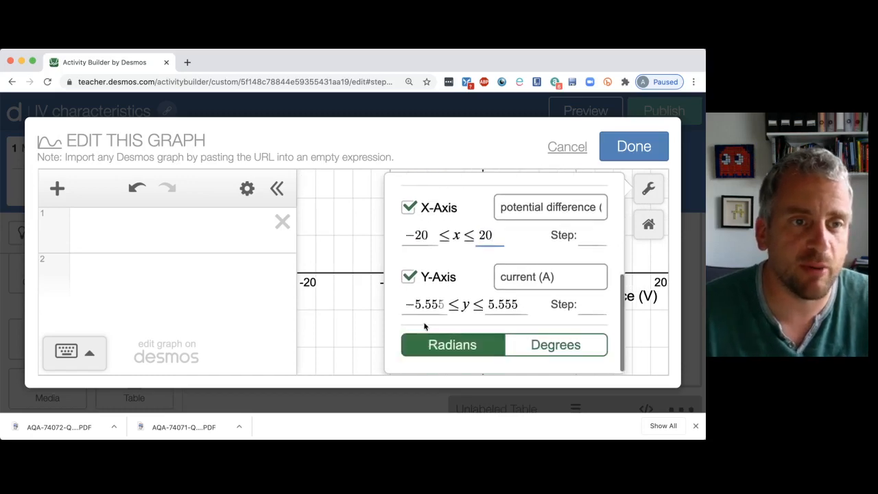
{"action": "left_click_drag", "start_coordinate": [409, 305], "coordinate": [452, 303]}
{"action": "type", "text": "-20"}
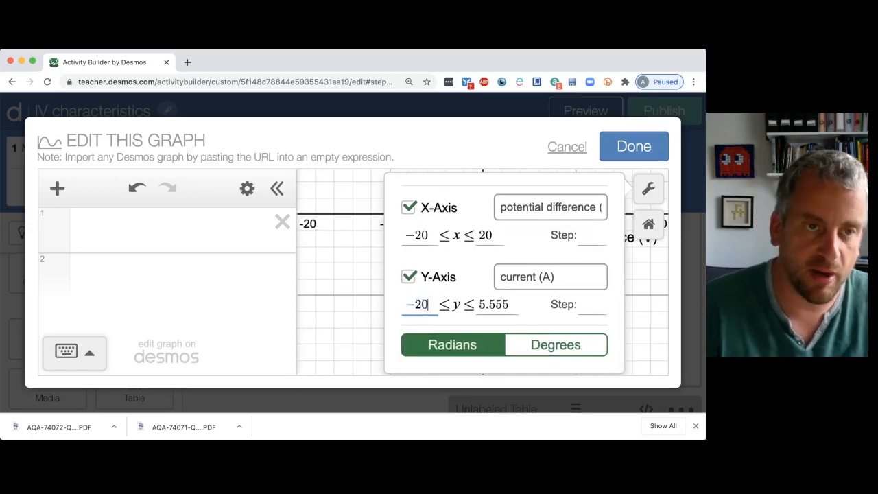
{"action": "key", "text": "Tab"}
{"action": "type", "text": "20"}
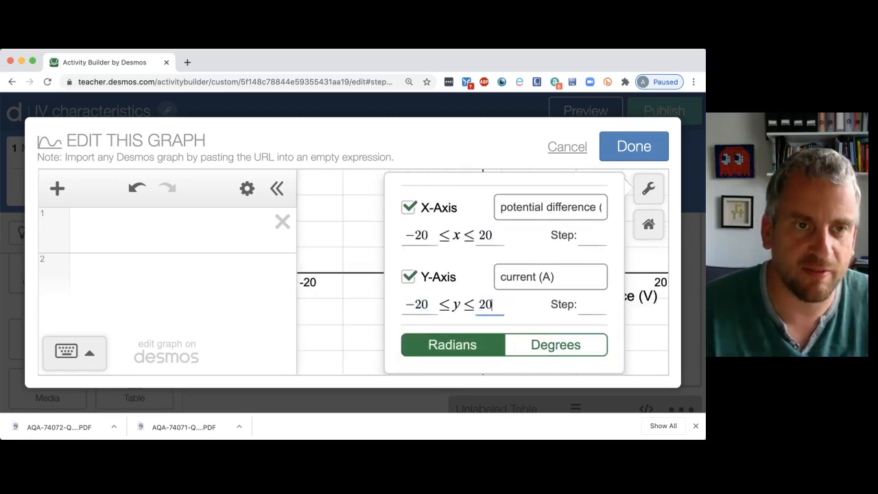
{"action": "left_click", "coordinate": [647, 311]}
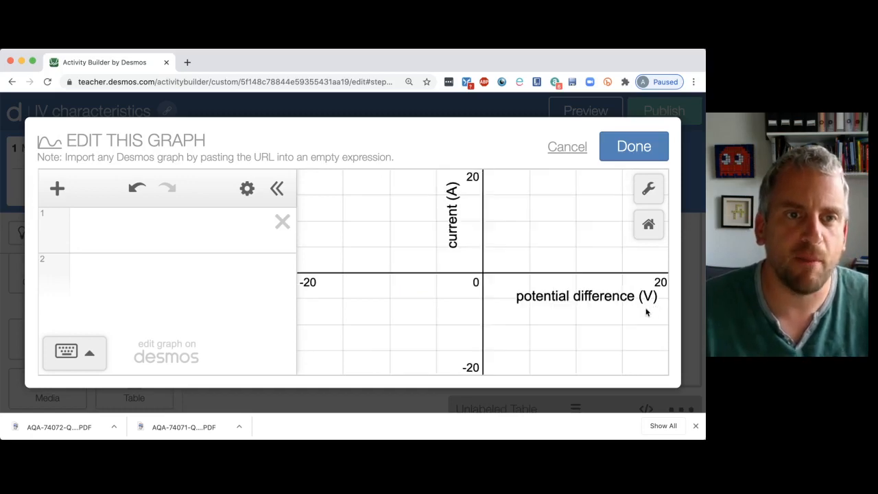
{"action": "left_click", "coordinate": [652, 158]}
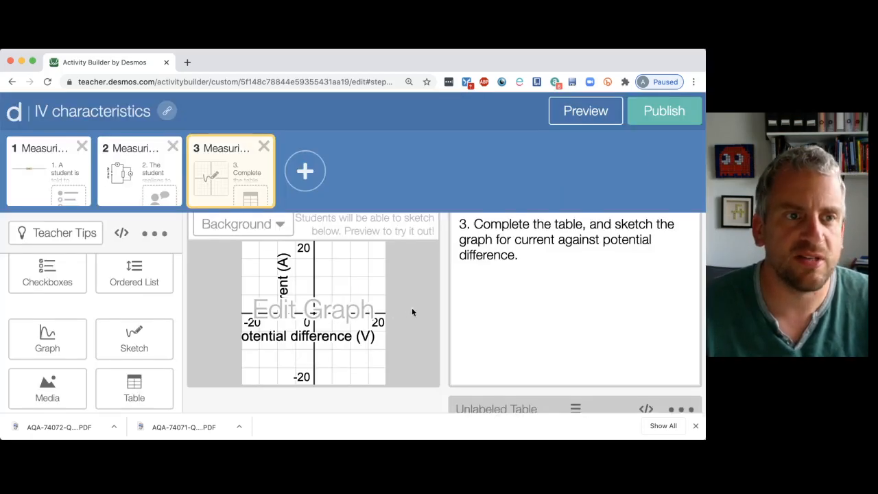
Preview the third screen as a student, checking the sketch axes, the question text and the whole table, and close the preview
{"action": "left_click", "coordinate": [601, 113]}
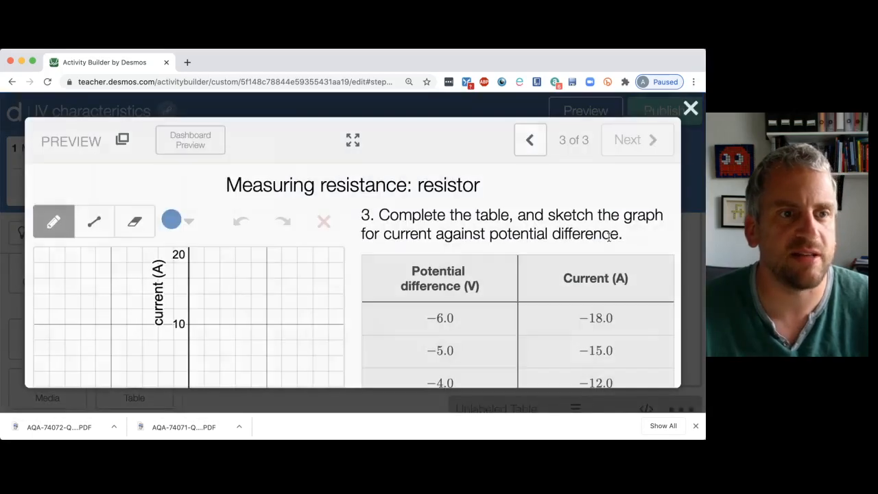
{"action": "scroll", "coordinate": [487, 244], "scroll_direction": "down", "scroll_amount": 1}
{"action": "scroll", "coordinate": [487, 247], "scroll_direction": "up", "scroll_amount": 1}
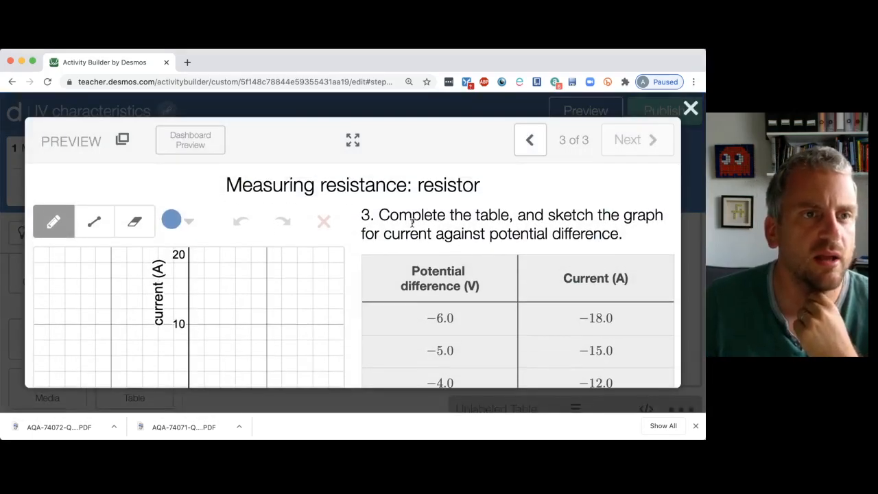
{"action": "scroll", "coordinate": [549, 227], "scroll_direction": "down", "scroll_amount": 8}
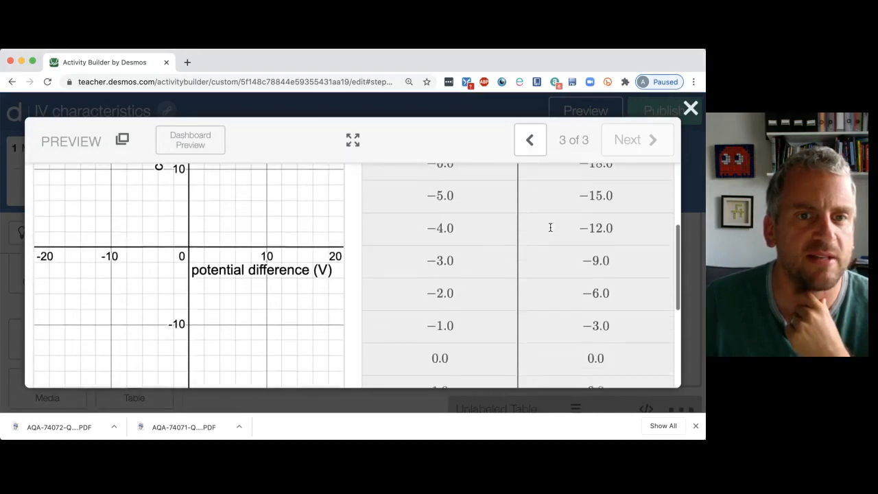
{"action": "scroll", "coordinate": [594, 310], "scroll_direction": "down", "scroll_amount": 3}
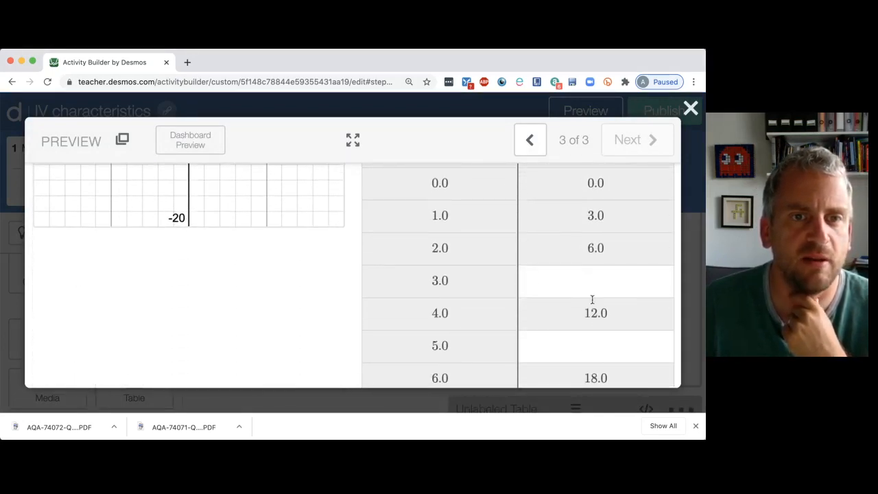
{"action": "scroll", "coordinate": [348, 278], "scroll_direction": "up", "scroll_amount": 10}
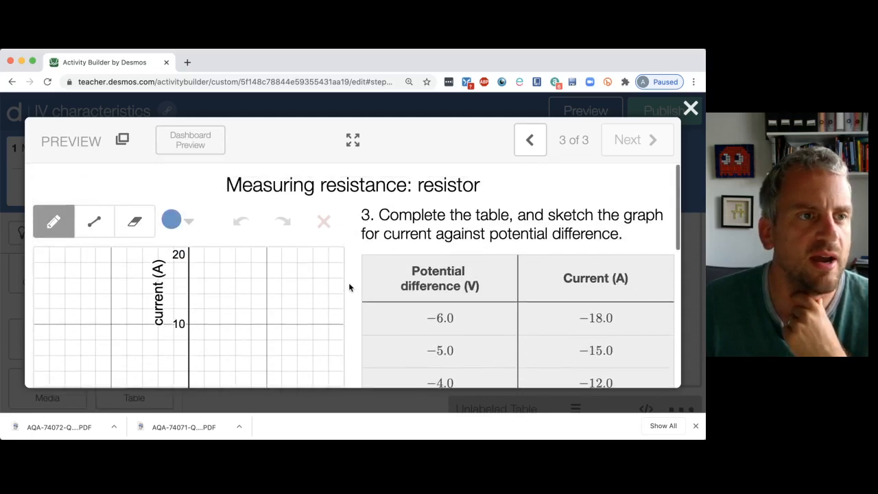
{"action": "scroll", "coordinate": [218, 296], "scroll_direction": "down", "scroll_amount": 5}
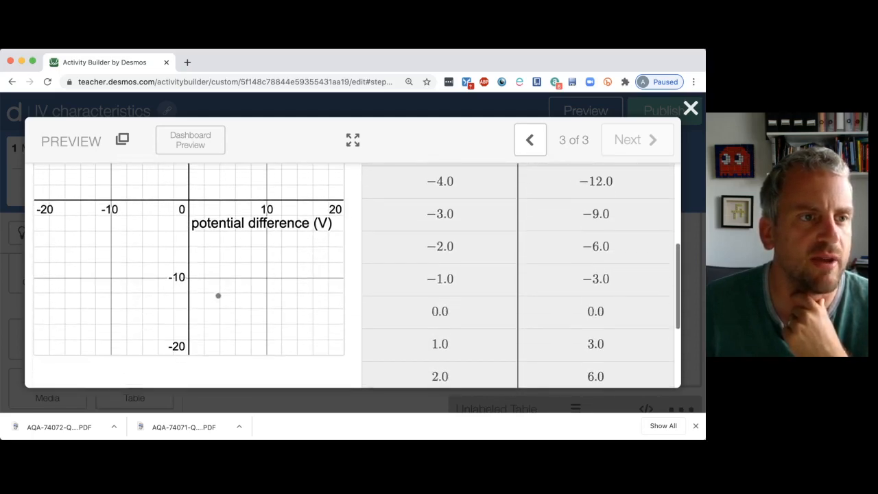
{"action": "scroll", "coordinate": [358, 217], "scroll_direction": "up", "scroll_amount": 5}
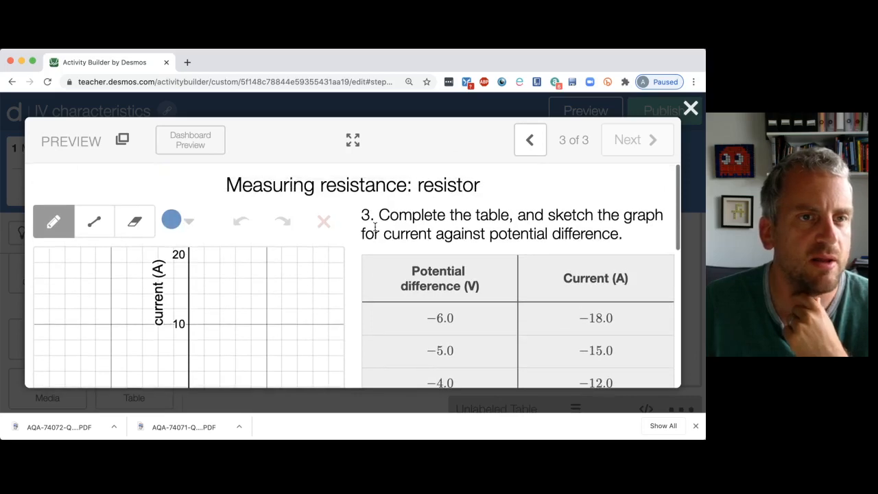
{"action": "left_click", "coordinate": [690, 109]}
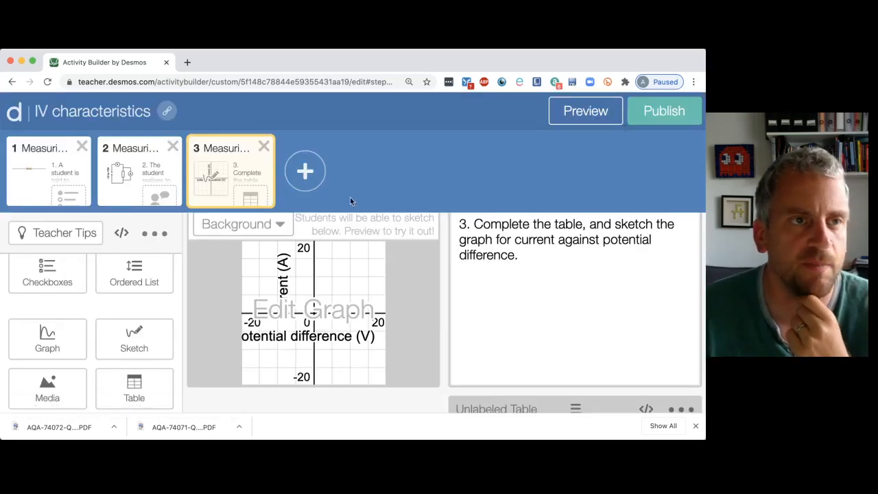
Add a fourth screen with a note reading "4. Use the graph to work out the resistance at 2.0 V, 4.0 V and 6.0 V"
{"action": "left_click", "coordinate": [305, 171]}
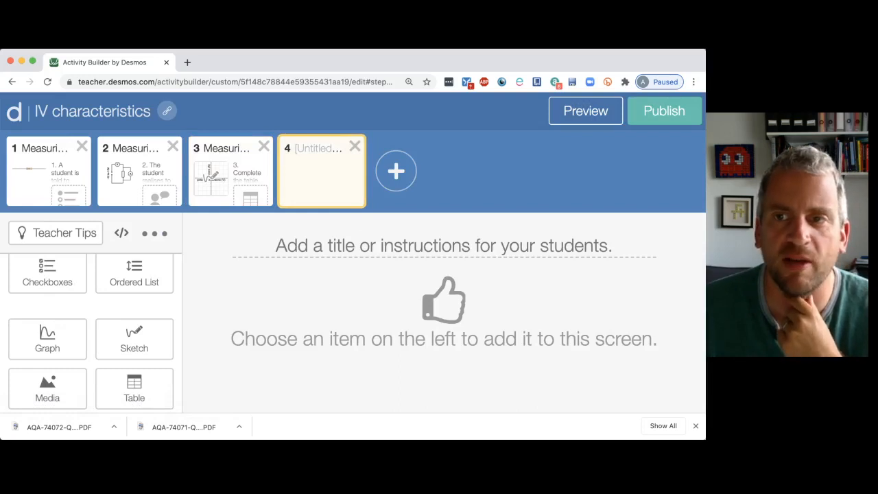
{"action": "key", "text": "super+Tab"}
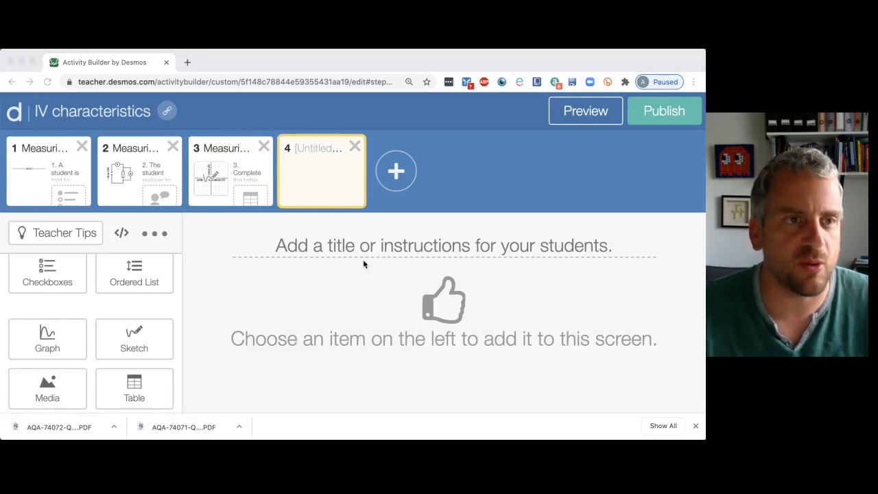
{"action": "left_click", "coordinate": [401, 248]}
{"action": "scroll", "coordinate": [131, 289], "scroll_direction": "up", "scroll_amount": 3}
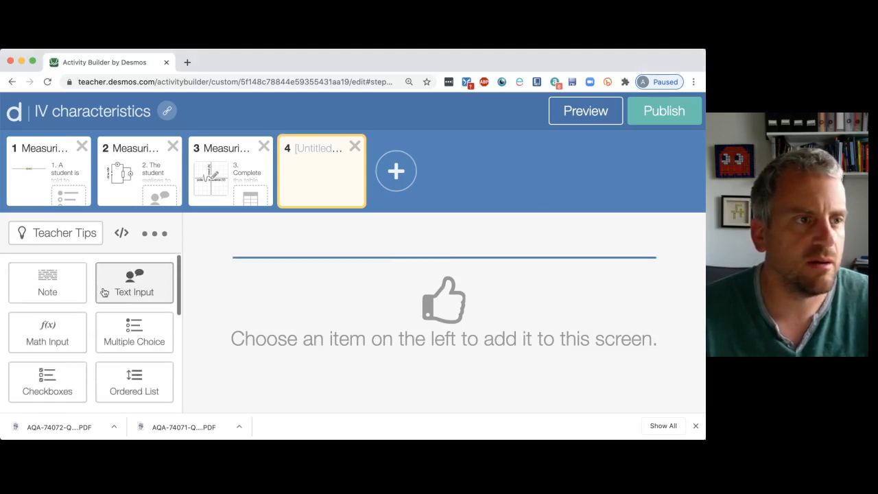
{"action": "left_click", "coordinate": [67, 294]}
{"action": "type", "text": "4. Use the graph to work out the resistance at 2.0 V, 4.0 V and 6.0 V"}
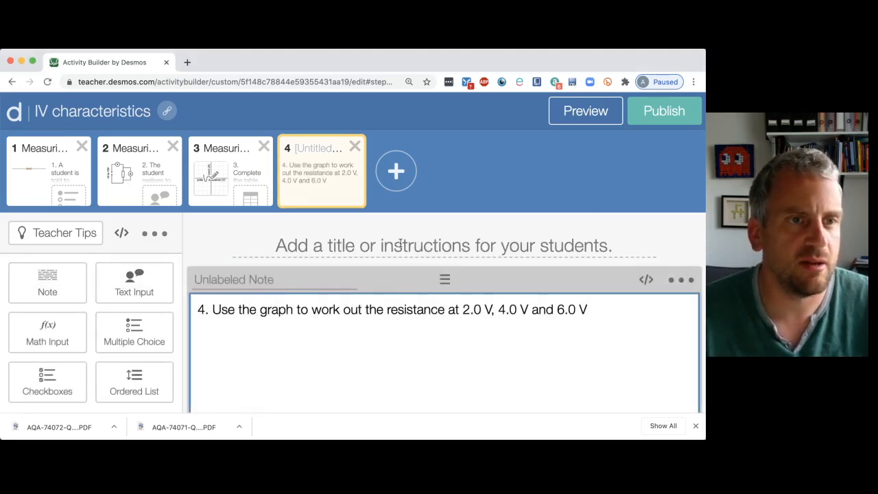
Title the fourth screen "Measuring resistance: resistor"
{"action": "left_click", "coordinate": [558, 251]}
{"action": "key", "text": "super+Tab"}
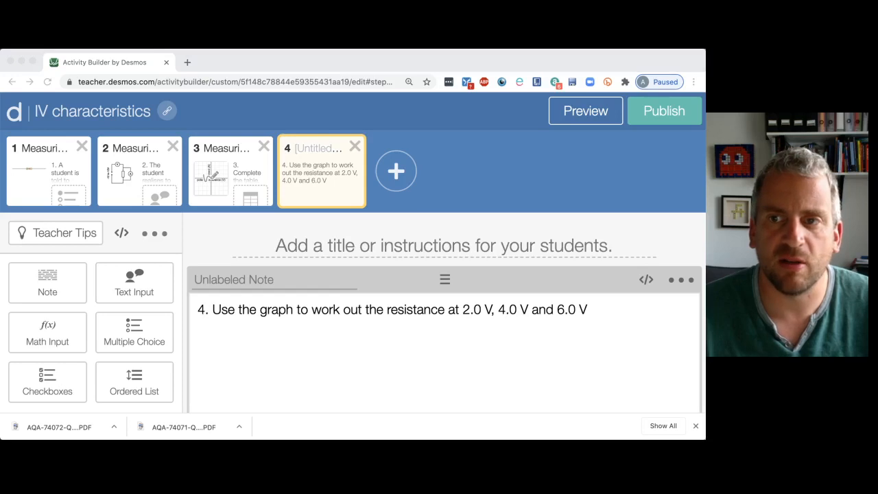
{"action": "left_click", "coordinate": [424, 248]}
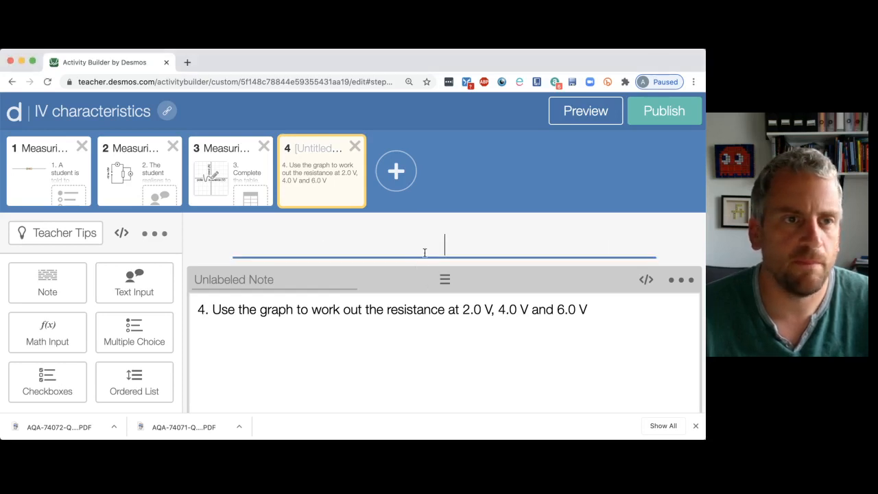
{"action": "type", "text": "Measuring resistance: resistor"}
Add a Graph component beside the note on the fourth screen
{"action": "scroll", "coordinate": [406, 281], "scroll_direction": "down", "scroll_amount": 2}
{"action": "scroll", "coordinate": [125, 330], "scroll_direction": "down", "scroll_amount": 5}
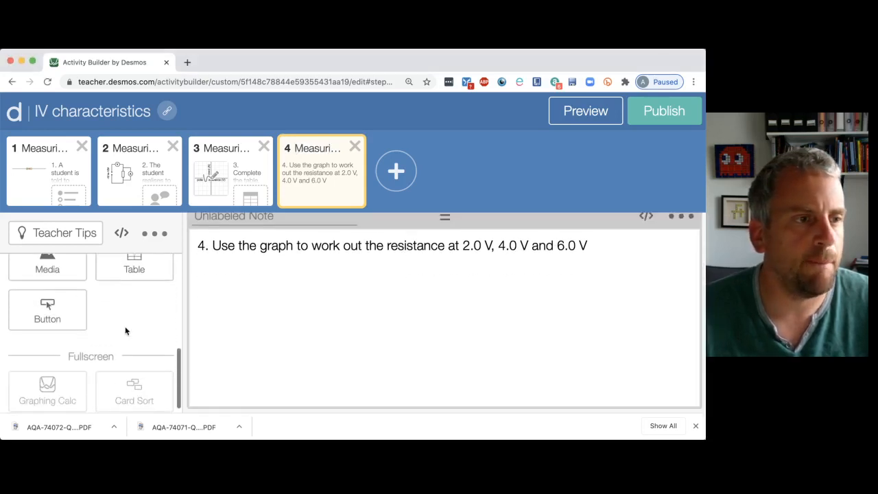
{"action": "scroll", "coordinate": [127, 333], "scroll_direction": "up", "scroll_amount": 3}
{"action": "left_click_drag", "start_coordinate": [54, 304], "coordinate": [275, 298]}
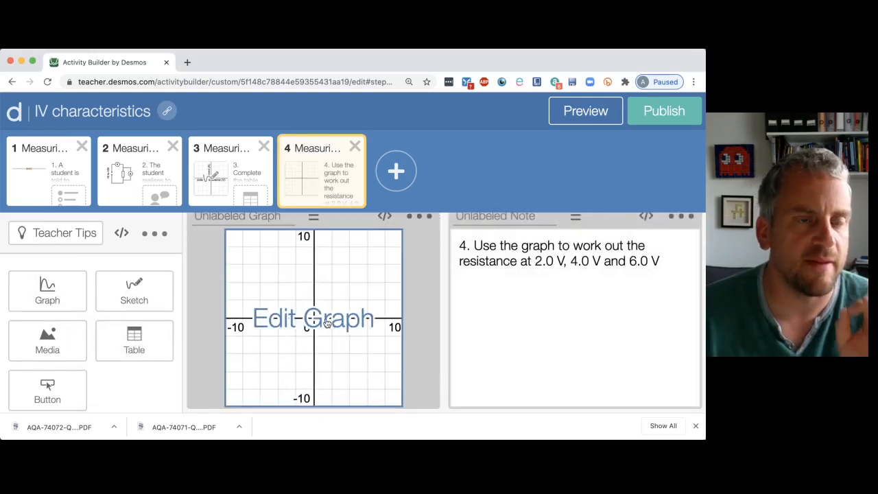
Label the fourth screen graph's x-axis "potential difference (V)" and its y-axis "current (A)"
{"action": "left_click", "coordinate": [328, 323]}
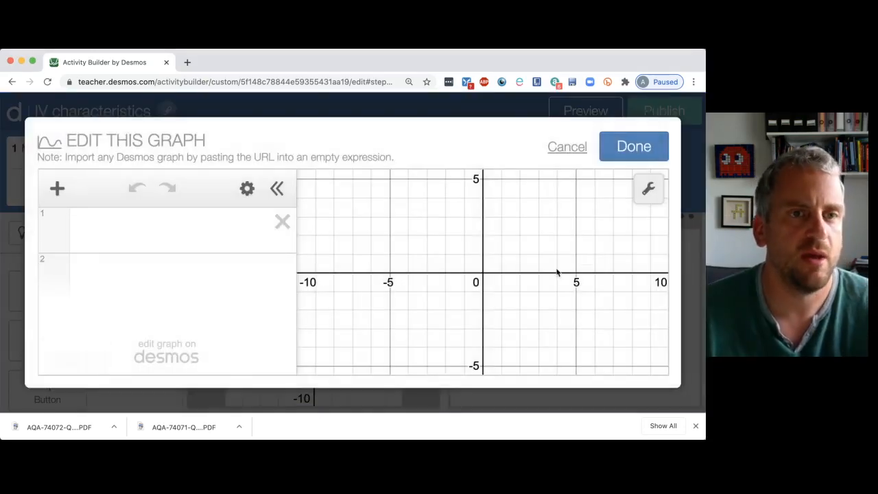
{"action": "left_click", "coordinate": [646, 191]}
{"action": "scroll", "coordinate": [460, 288], "scroll_direction": "down", "scroll_amount": 5}
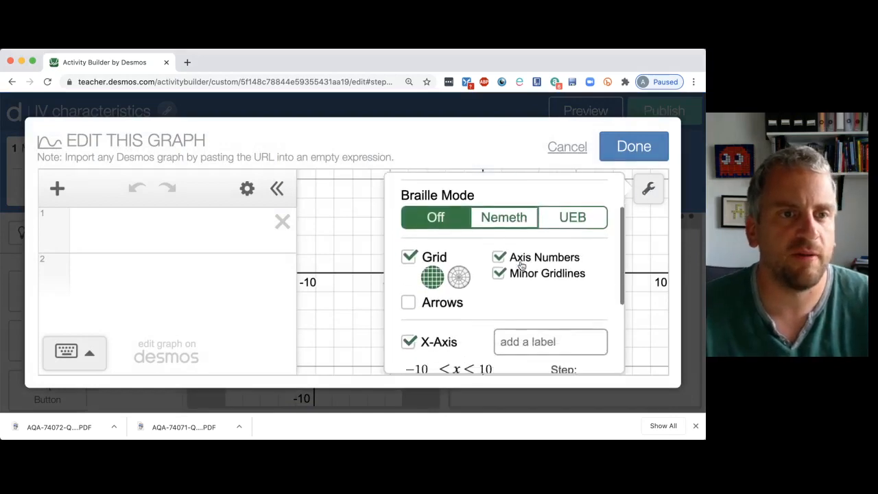
{"action": "left_click", "coordinate": [528, 267]}
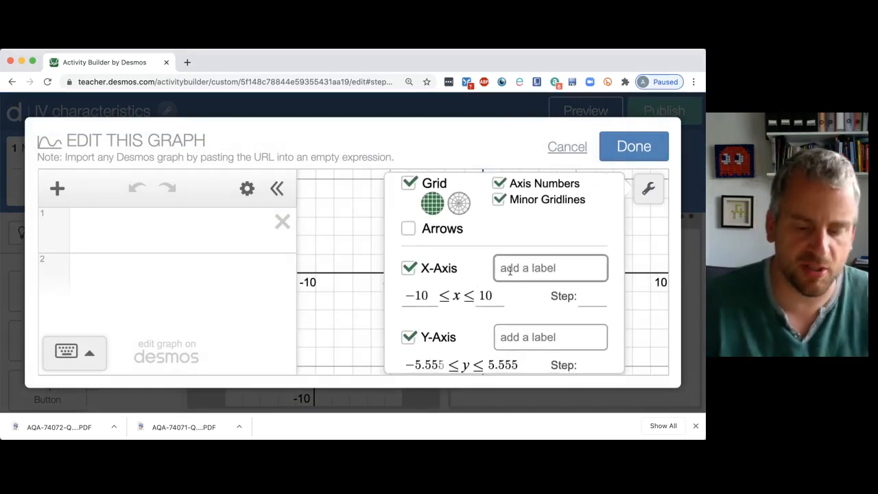
{"action": "type", "text": "potential diff"}
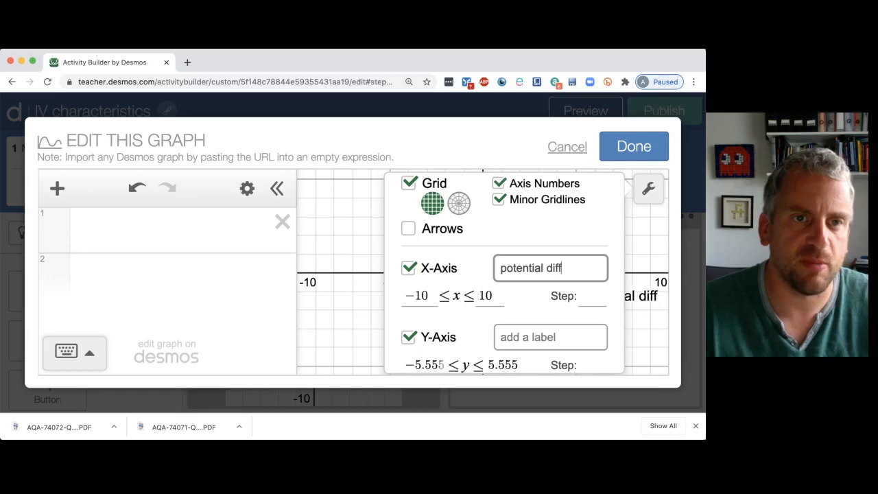
{"action": "type", "text": "erence (V)"}
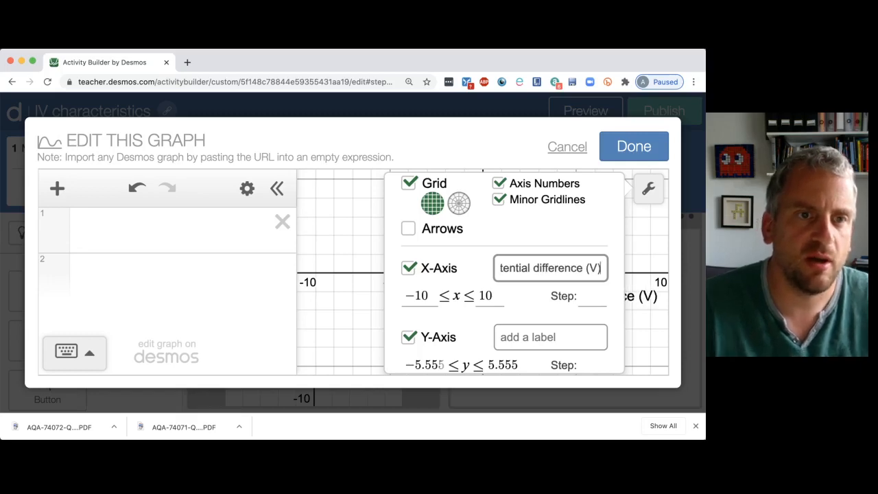
{"action": "left_click", "coordinate": [501, 296]}
{"action": "left_click", "coordinate": [531, 345]}
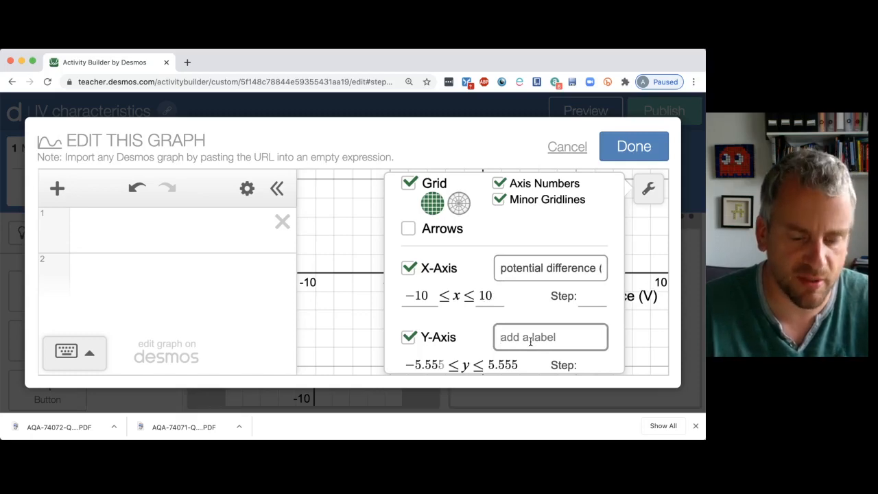
{"action": "type", "text": "current (A"}
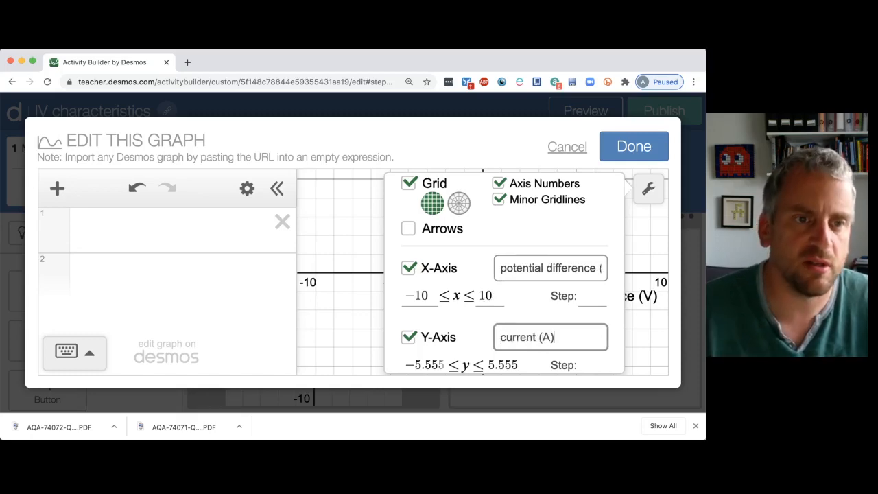
Set the graph's y-axis range from -20 to 20
{"action": "scroll", "coordinate": [415, 325], "scroll_direction": "down", "scroll_amount": 2}
{"action": "double_click", "coordinate": [415, 325]}
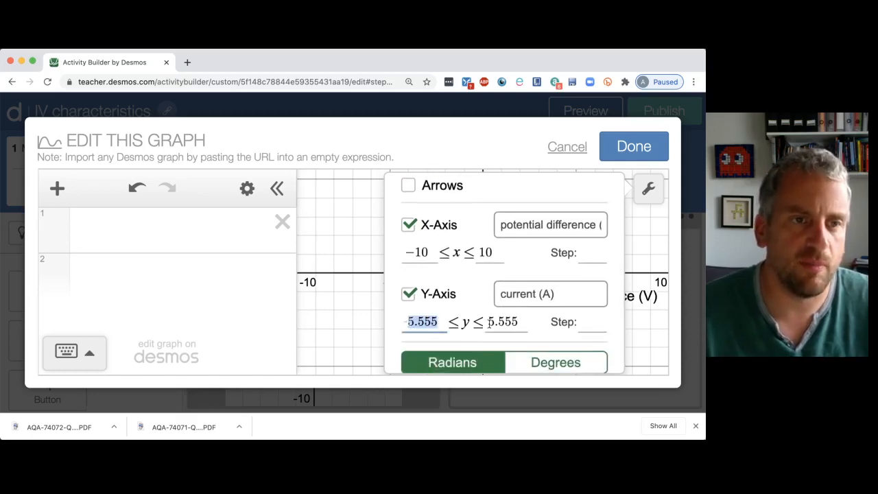
{"action": "type", "text": "-20"}
{"action": "key", "text": "Tab"}
{"action": "type", "text": "20"}
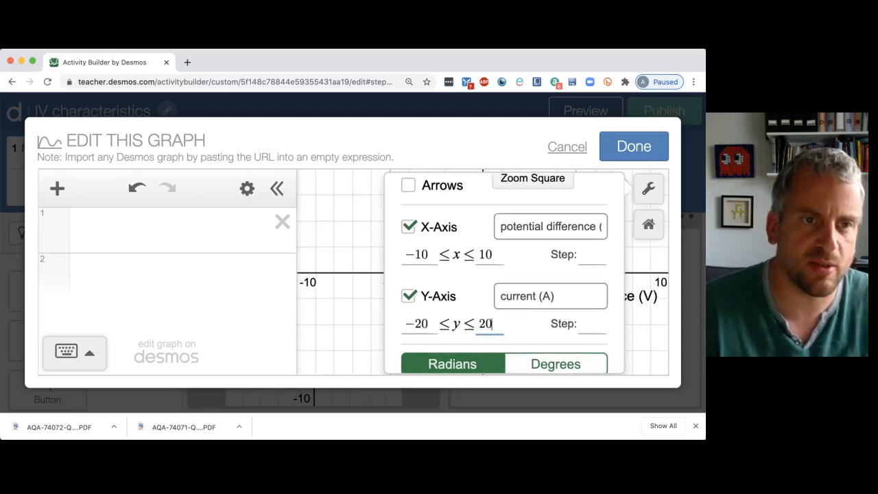
{"action": "left_click", "coordinate": [355, 333]}
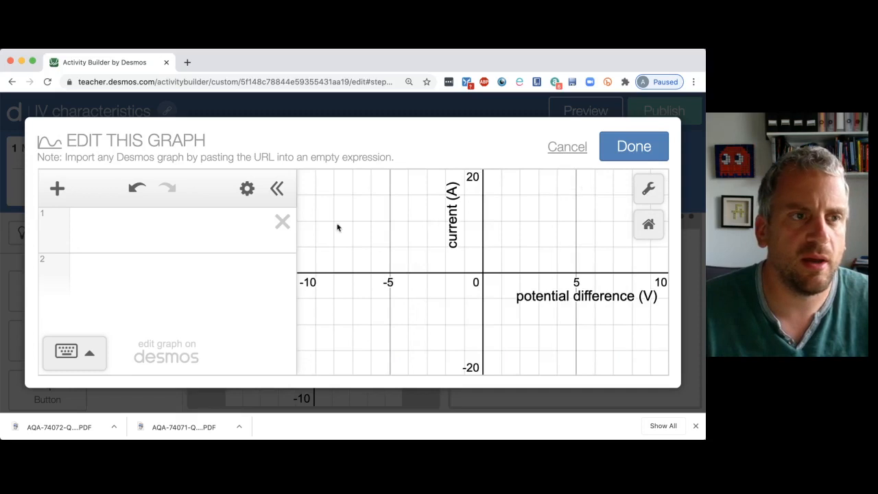
Plot the line y = 3x on the graph as the first expression
{"action": "left_click", "coordinate": [110, 232]}
{"action": "type", "text": "y = "}
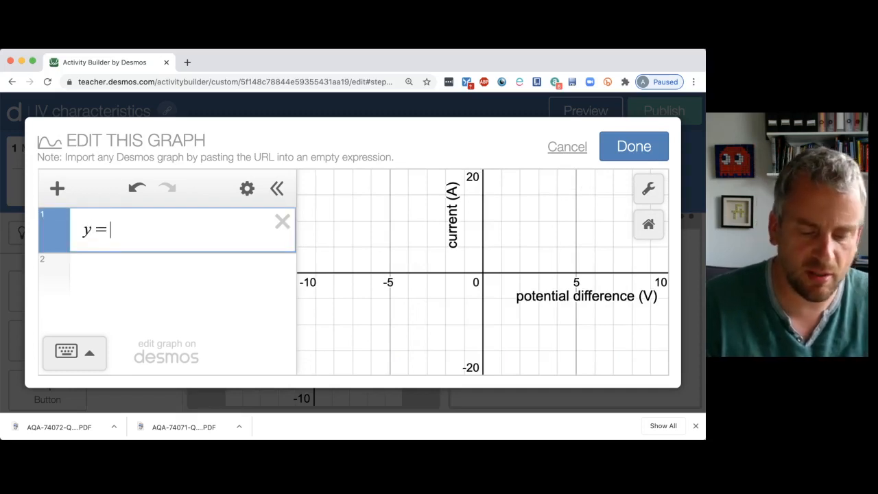
{"action": "type", "text": "3x"}
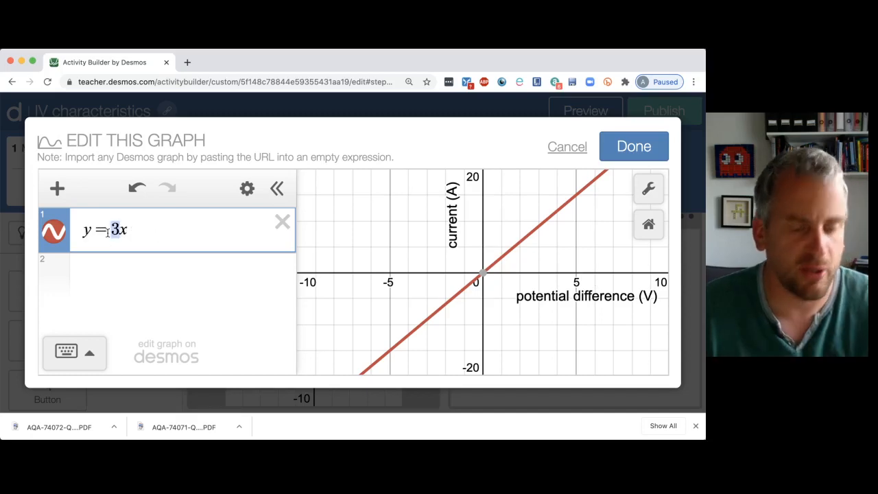
Try steeper versions of the line by changing its gradient to 5, 7 and 9
{"action": "type", "text": "5"}
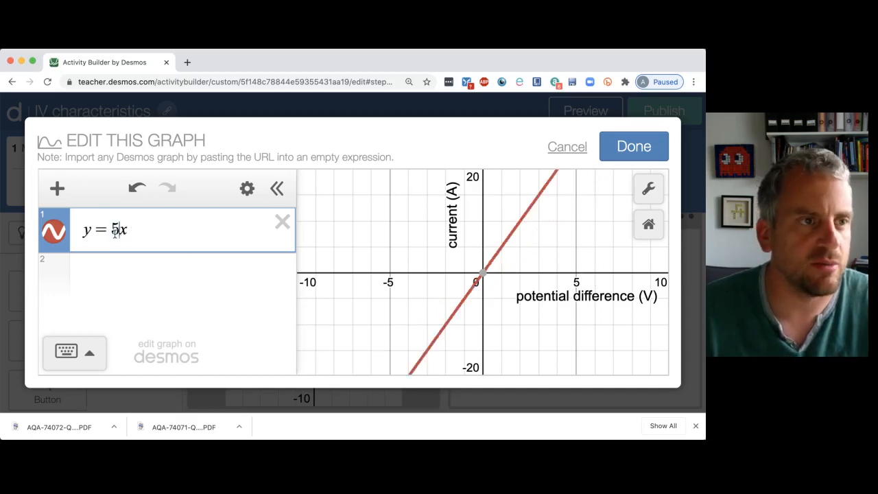
{"action": "key", "text": "BackSpace"}
{"action": "type", "text": "7"}
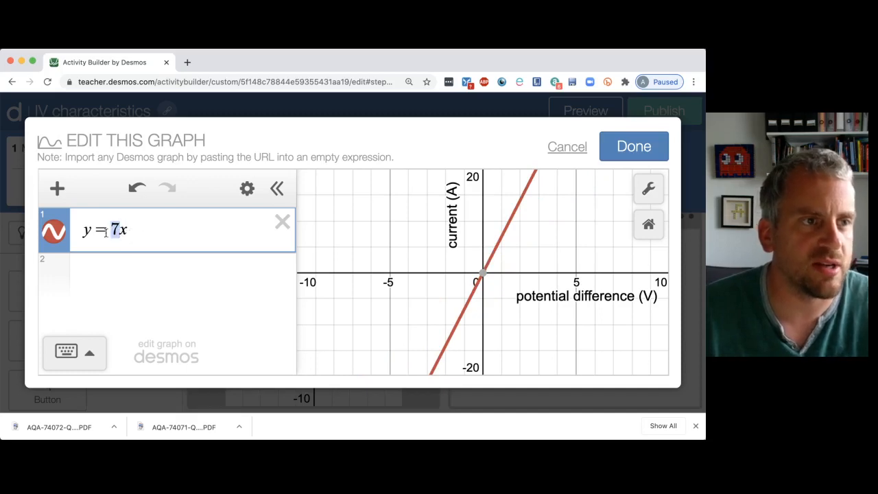
{"action": "type", "text": "9"}
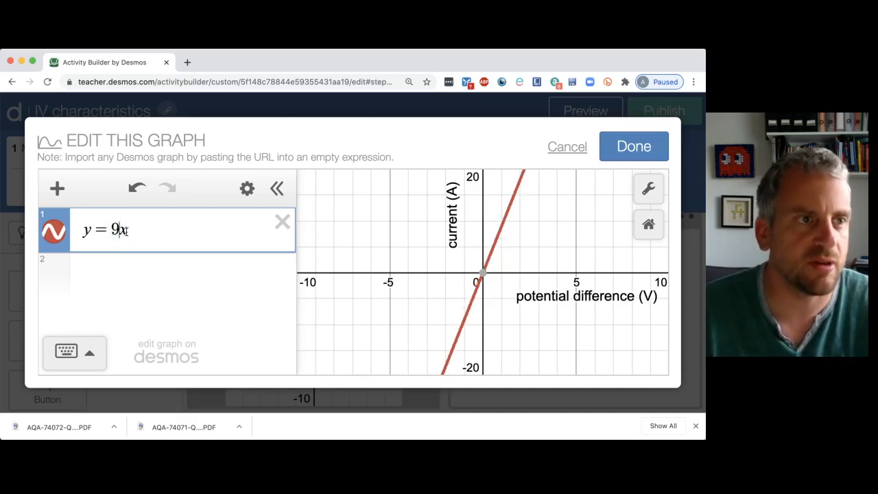
Try the curve y = x^2 as a second expression on the graph, and delete it
{"action": "left_click", "coordinate": [77, 272]}
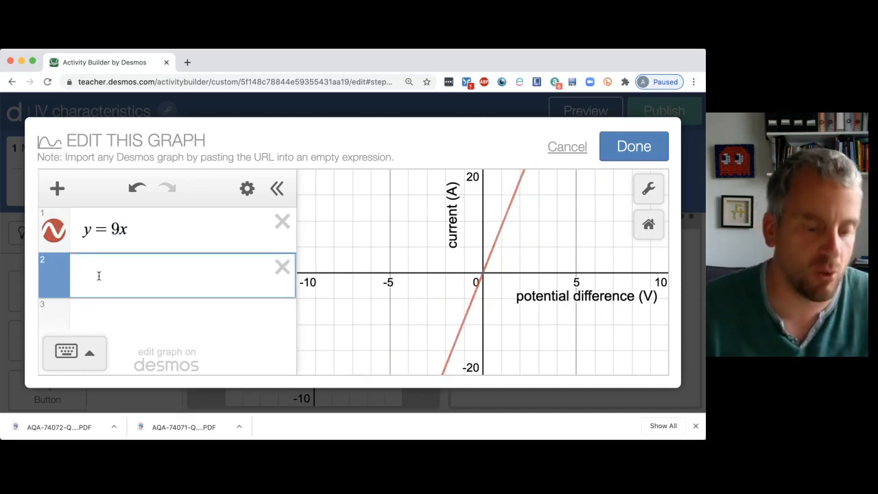
{"action": "type", "text": "y=x^2"}
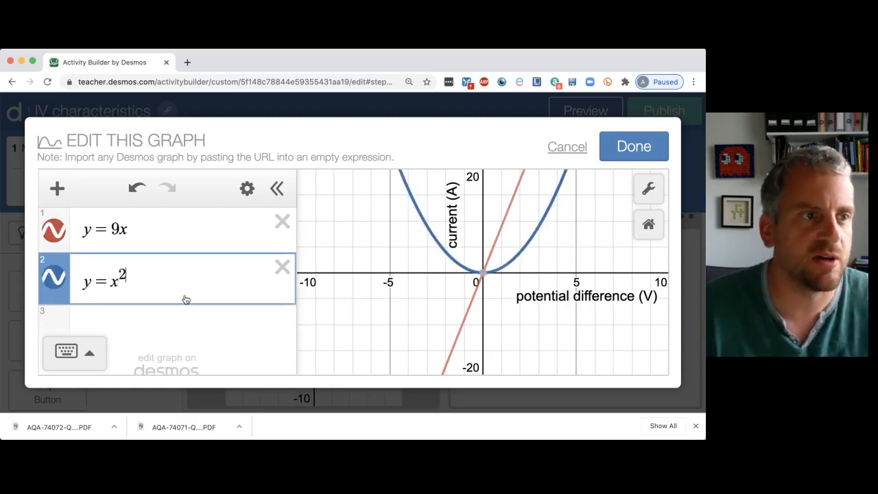
{"action": "left_click", "coordinate": [283, 267]}
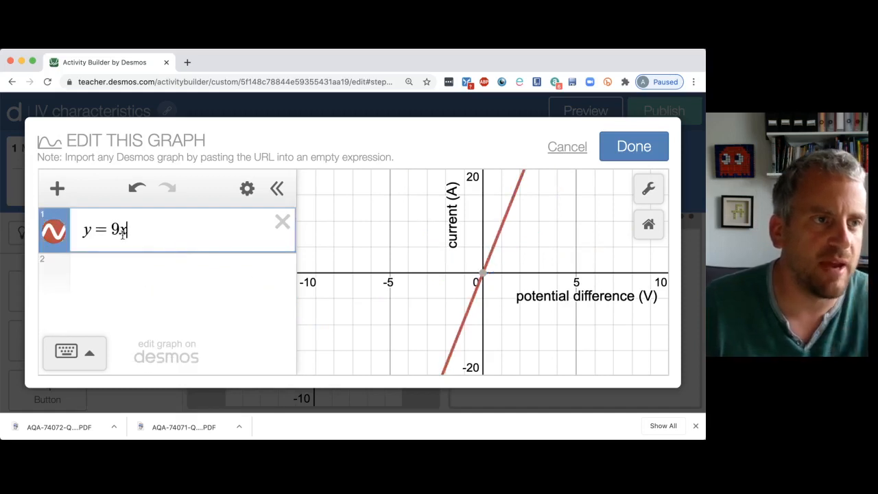
Set the line's equation to y = 3x and save the edited graph to the fourth screen
{"action": "type", "text": "3"}
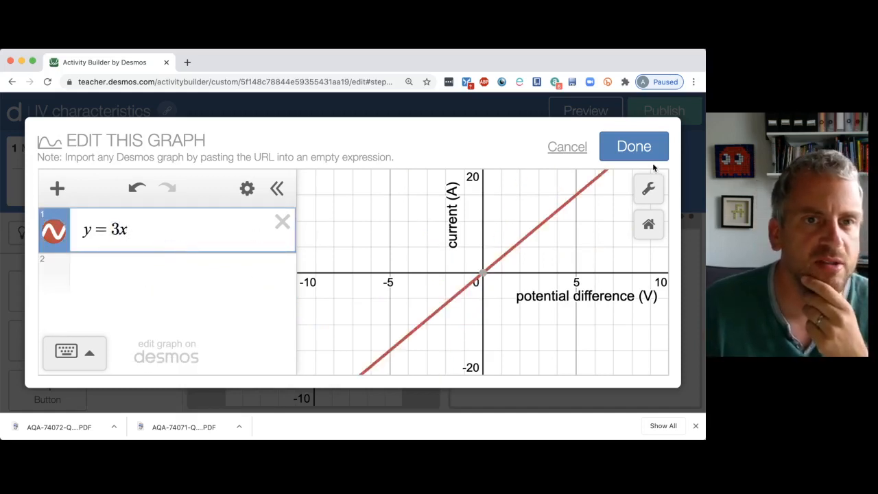
{"action": "left_click", "coordinate": [634, 147]}
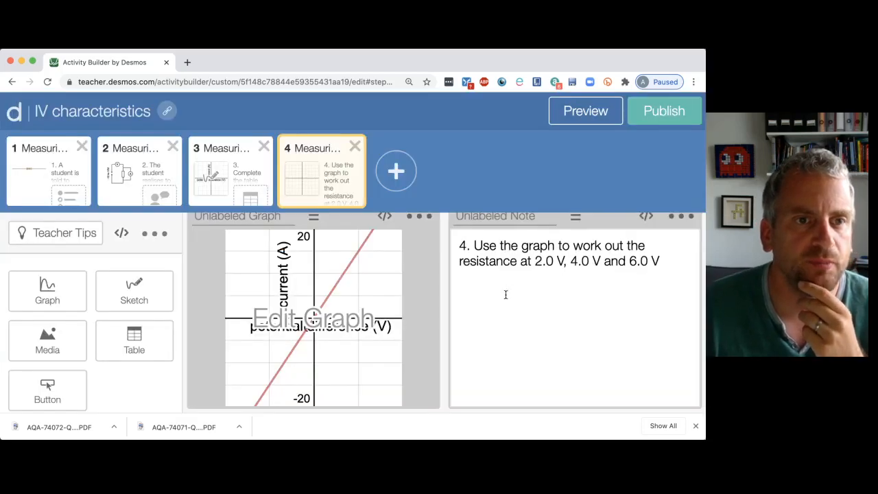
Add a Table component to the fourth screen with the column headings "potential difference (V)" and "resistance (ohms)"
{"action": "scroll", "coordinate": [506, 295], "scroll_direction": "up", "scroll_amount": 1}
{"action": "scroll", "coordinate": [507, 294], "scroll_direction": "down", "scroll_amount": 1}
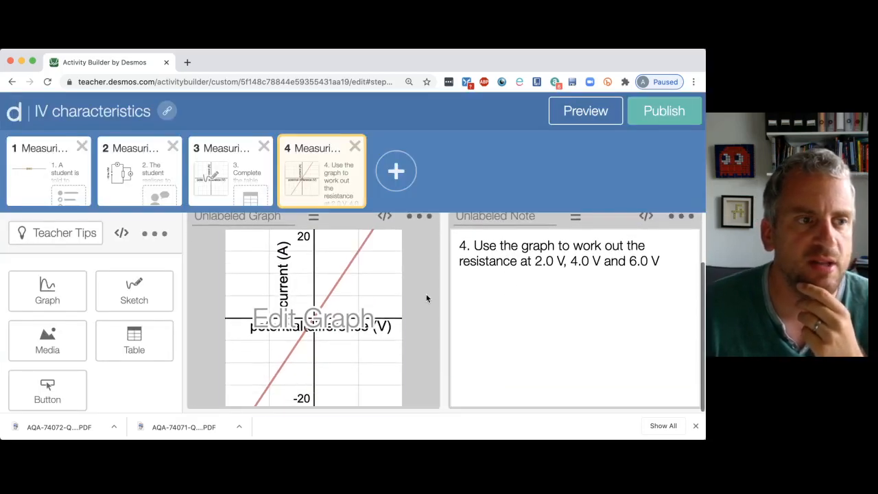
{"action": "left_click", "coordinate": [134, 340]}
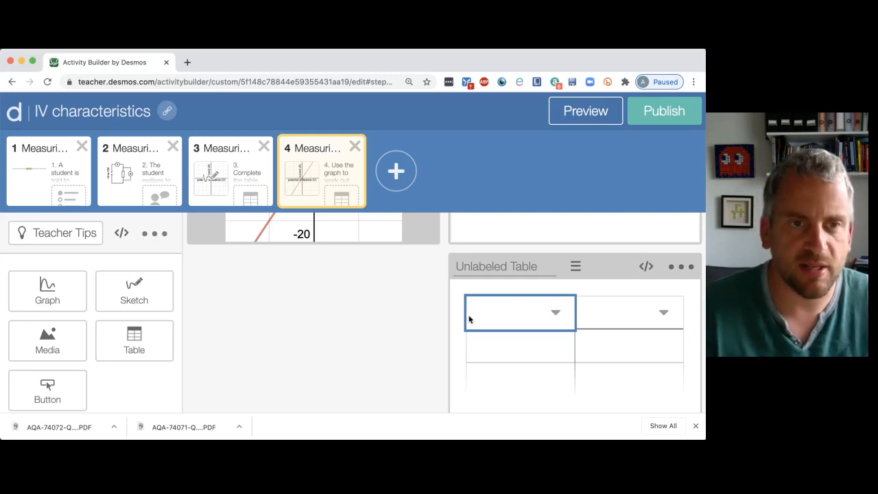
{"action": "type", "text": "potentia"}
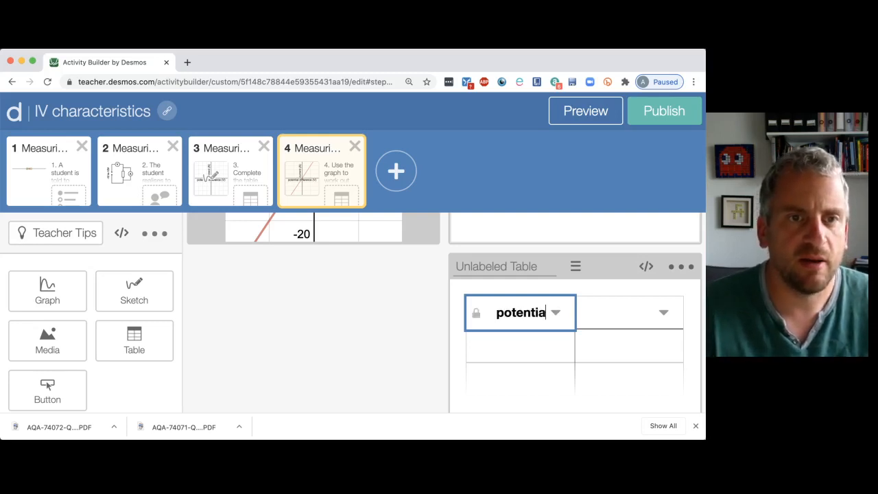
{"action": "type", "text": "l difference (V)"}
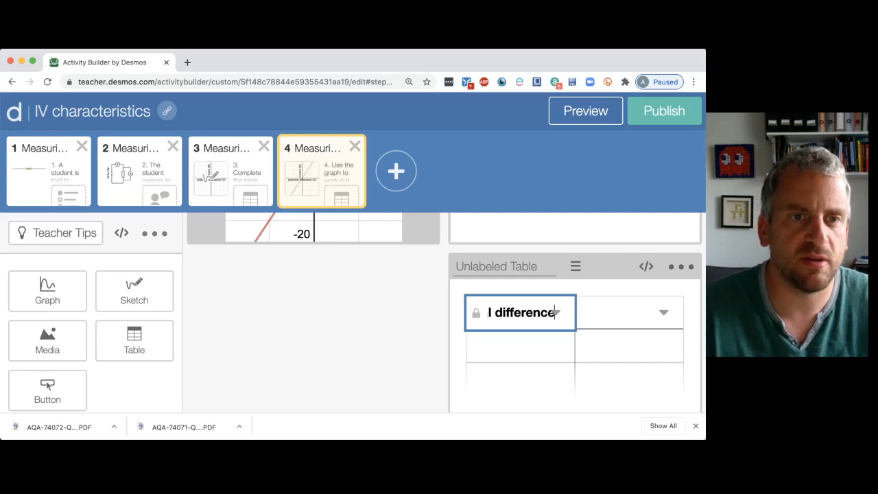
{"action": "key", "text": "Tab"}
{"action": "type", "text": "resist"}
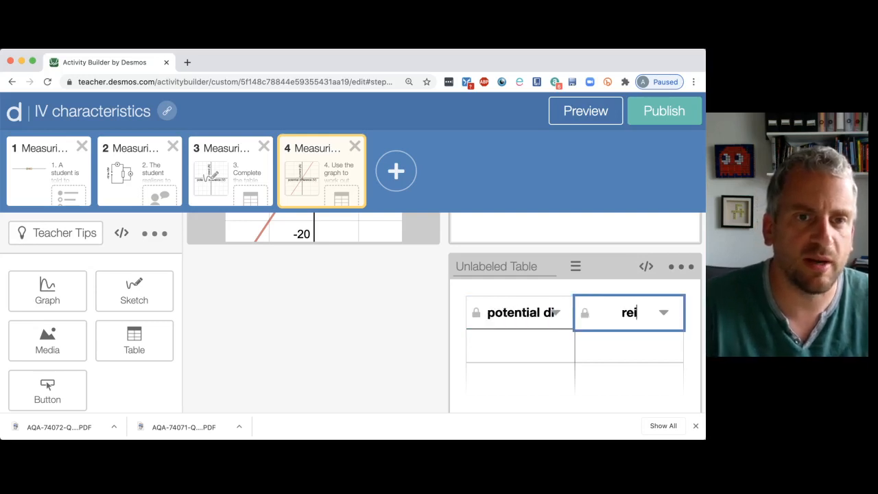
{"action": "type", "text": "ance (ohms)"}
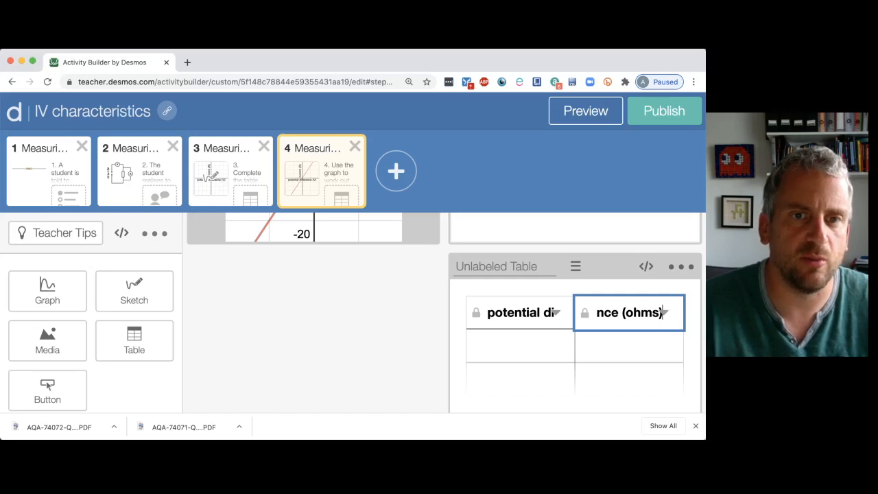
{"action": "key", "text": "Tab"}
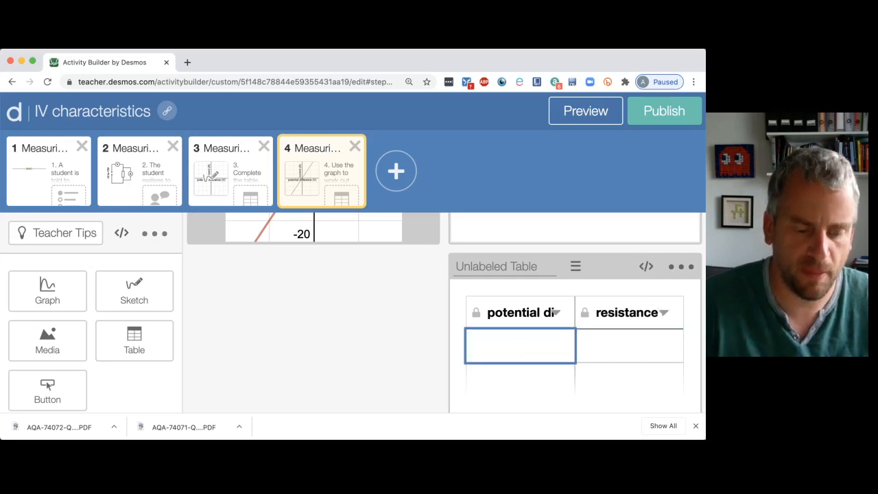
Fill the table's potential difference column with 2.0, 4.0 and 6.0 in three rows
{"action": "type", "text": "2.90"}
{"action": "key", "text": "BackSpace"}
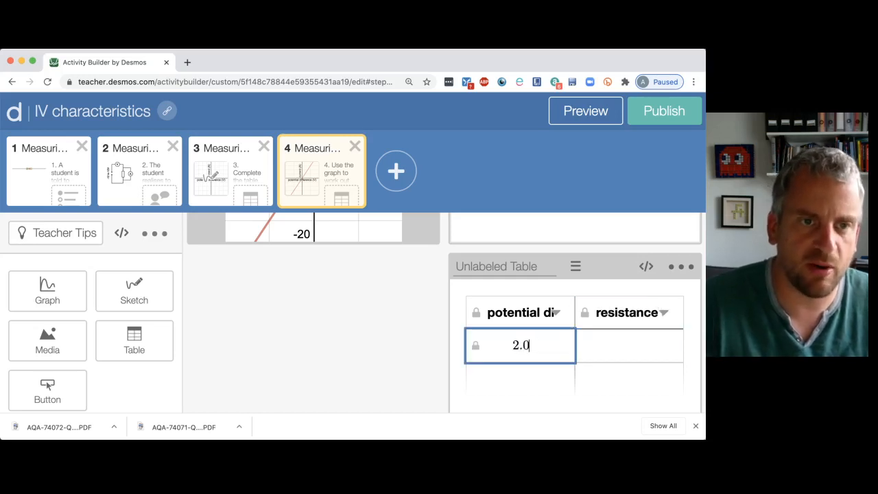
{"action": "key", "text": "Return"}
{"action": "type", "text": "4.0"}
{"action": "key", "text": "Return"}
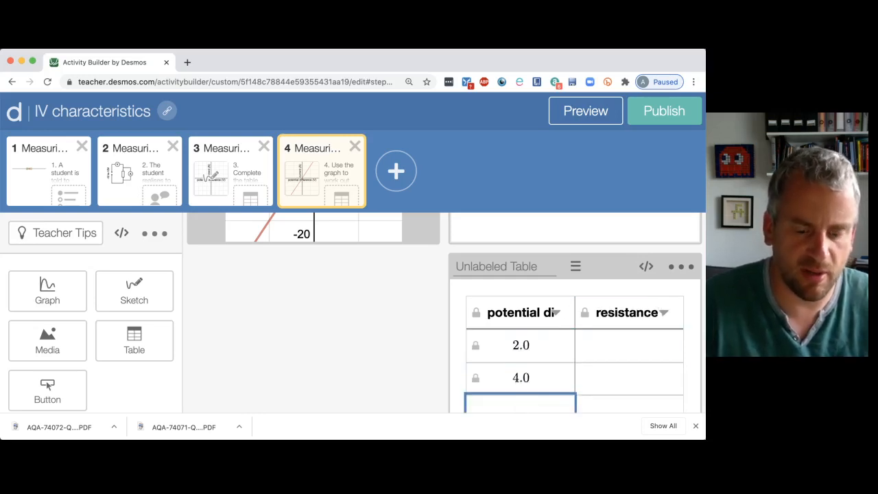
{"action": "type", "text": "6.0"}
{"action": "scroll", "coordinate": [471, 319], "scroll_direction": "down", "scroll_amount": 1}
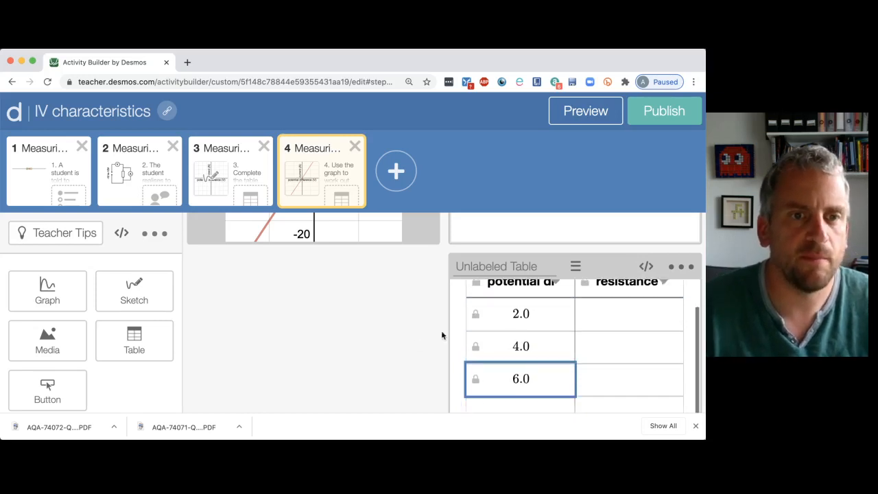
{"action": "scroll", "coordinate": [378, 350], "scroll_direction": "down", "scroll_amount": 1}
Add a blank fifth screen to the activity after the fourth one
{"action": "scroll", "coordinate": [377, 350], "scroll_direction": "up", "scroll_amount": 3}
{"action": "scroll", "coordinate": [79, 332], "scroll_direction": "up", "scroll_amount": 5}
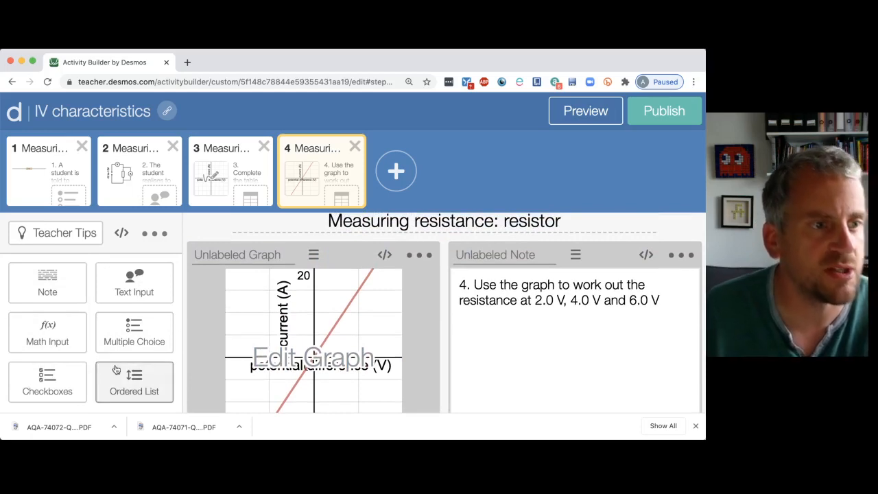
{"action": "scroll", "coordinate": [118, 369], "scroll_direction": "down", "scroll_amount": 4}
{"action": "scroll", "coordinate": [113, 369], "scroll_direction": "up", "scroll_amount": 4}
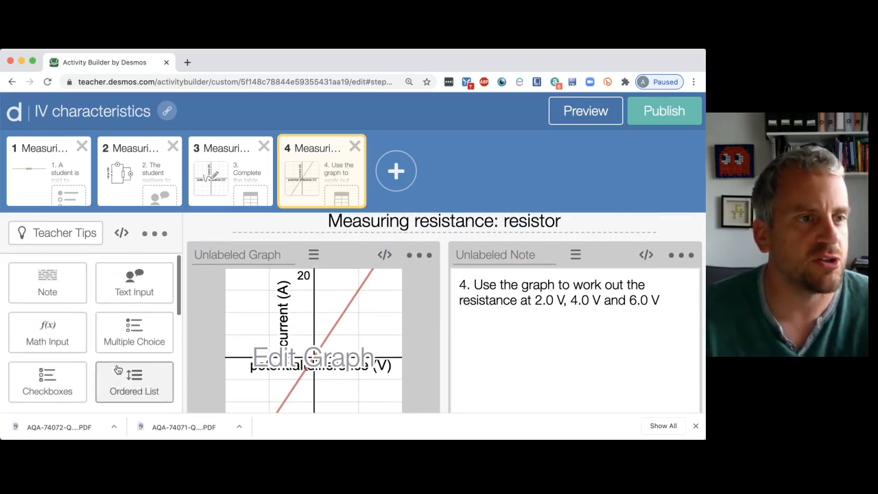
{"action": "scroll", "coordinate": [90, 378], "scroll_direction": "down", "scroll_amount": 5}
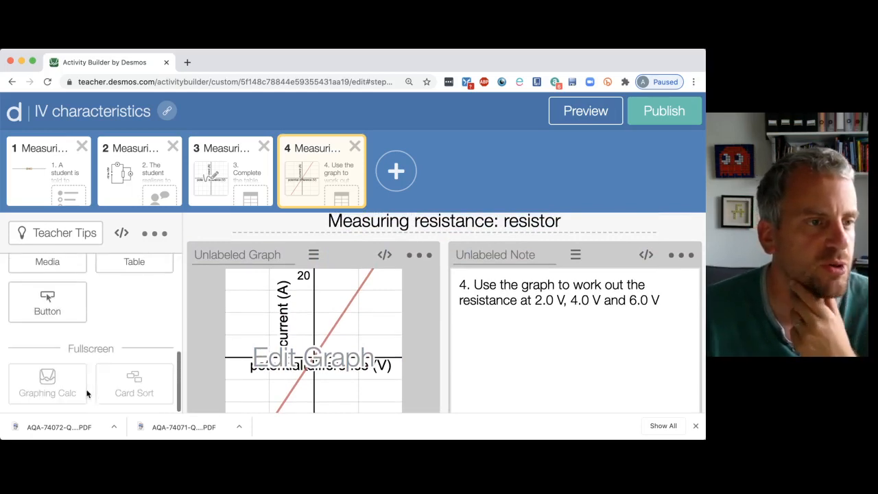
{"action": "scroll", "coordinate": [87, 391], "scroll_direction": "up", "scroll_amount": 3}
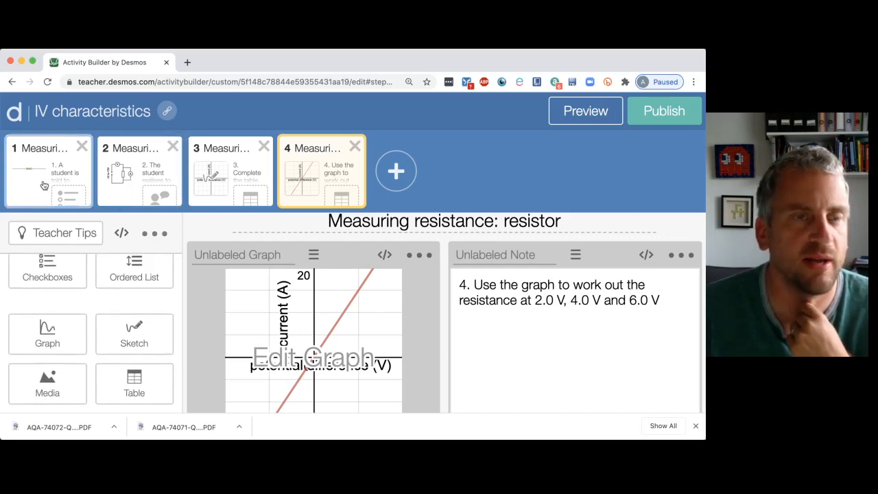
{"action": "left_click", "coordinate": [412, 179]}
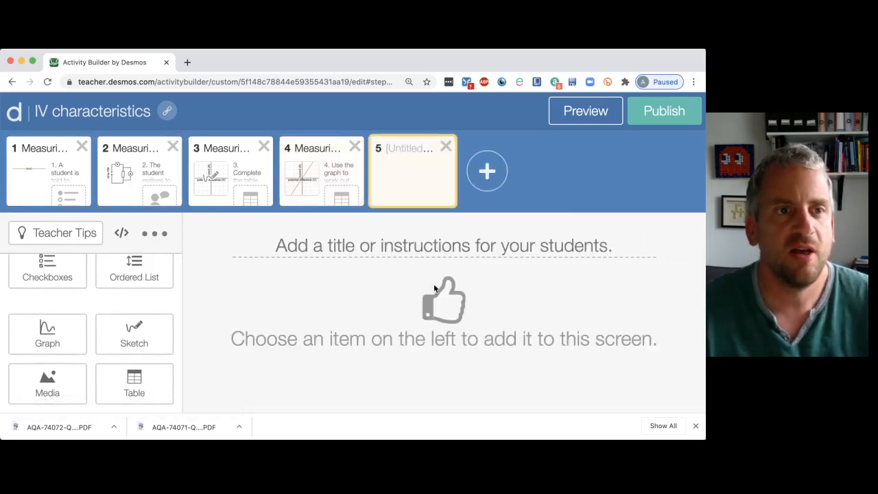
Add a Note component reading "The END" to the fifth screen
{"action": "scroll", "coordinate": [131, 288], "scroll_direction": "up", "scroll_amount": 3}
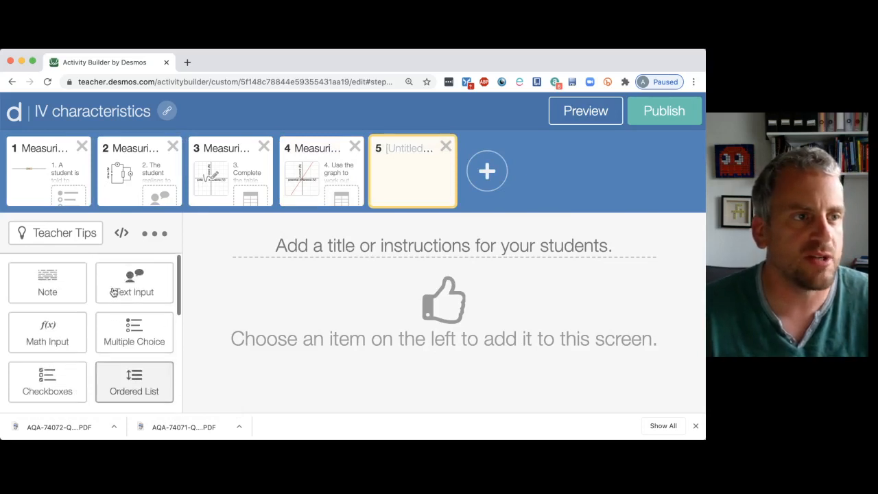
{"action": "left_click", "coordinate": [45, 283]}
{"action": "type", "text": "Th"}
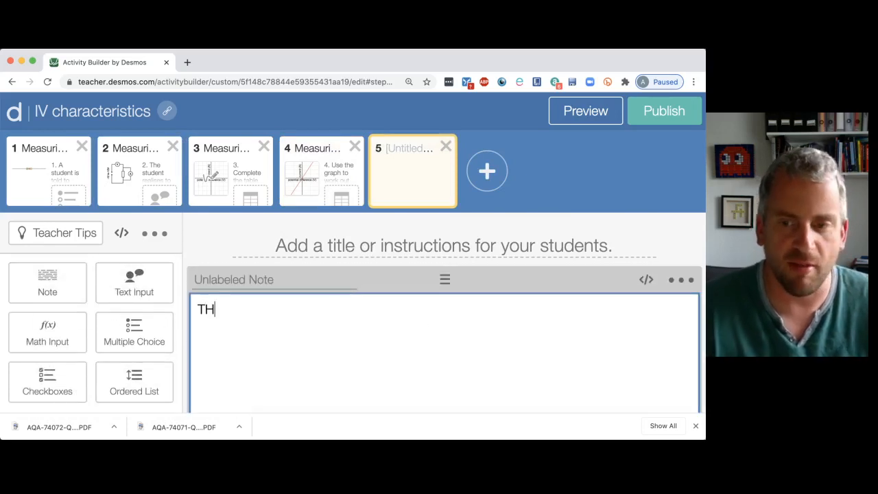
{"action": "type", "text": "e END"}
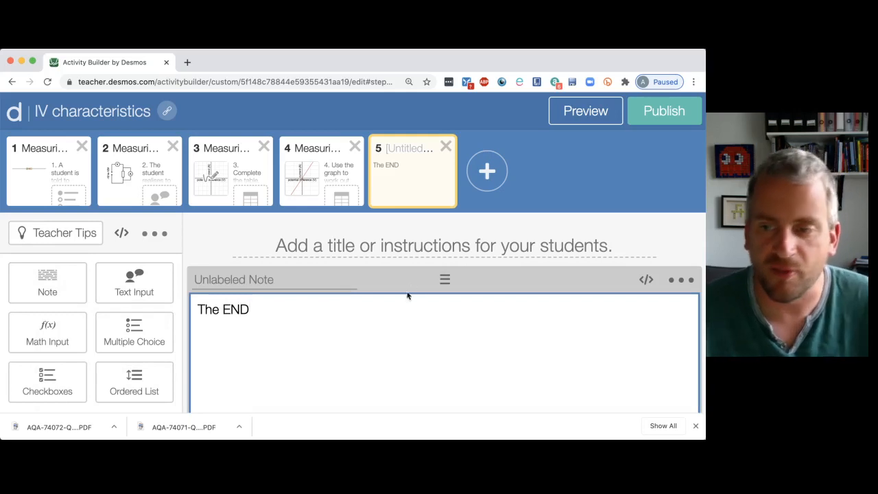
{"action": "left_click", "coordinate": [423, 251]}
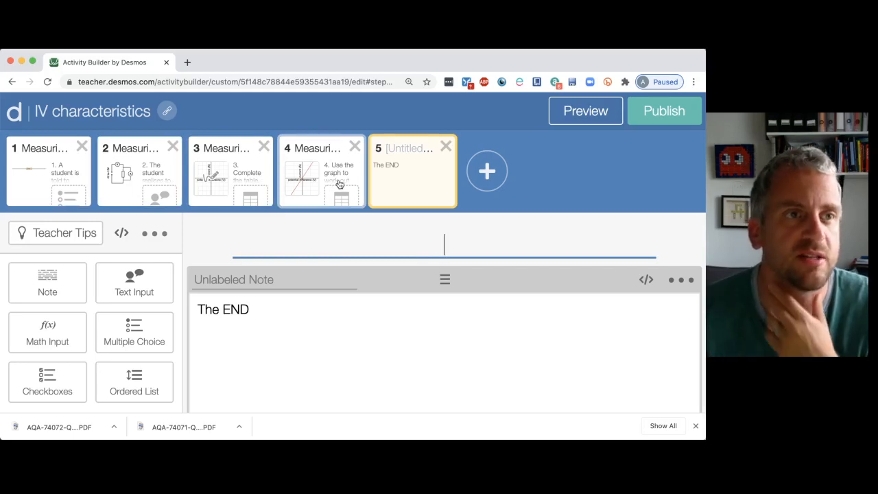
Publish the IV characteristics activity and create a class code for it
{"action": "left_click", "coordinate": [659, 119]}
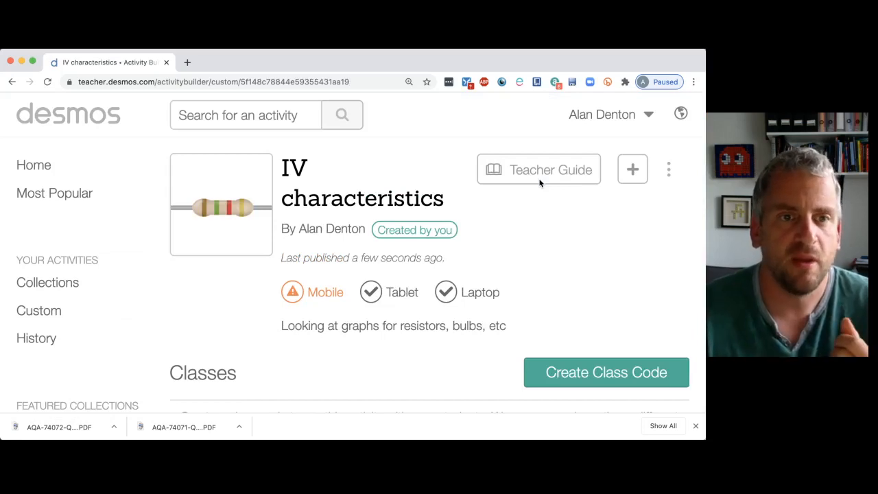
{"action": "scroll", "coordinate": [540, 184], "scroll_direction": "down", "scroll_amount": 3}
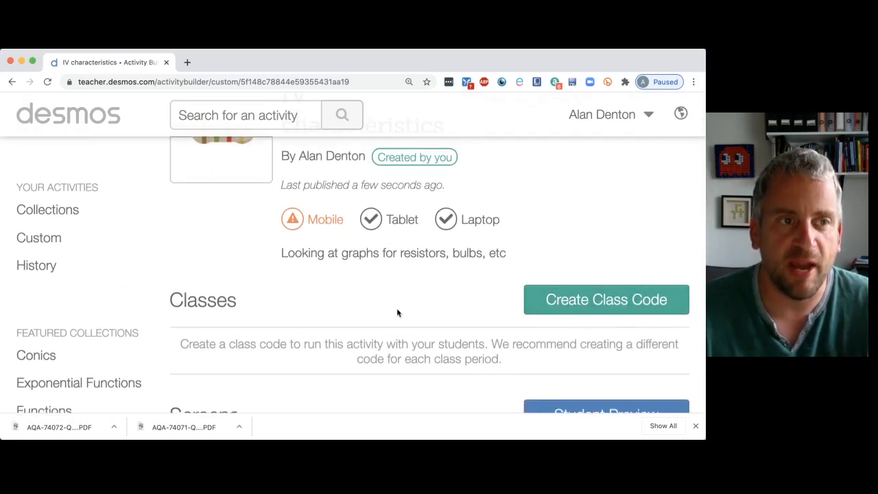
{"action": "left_click", "coordinate": [600, 303]}
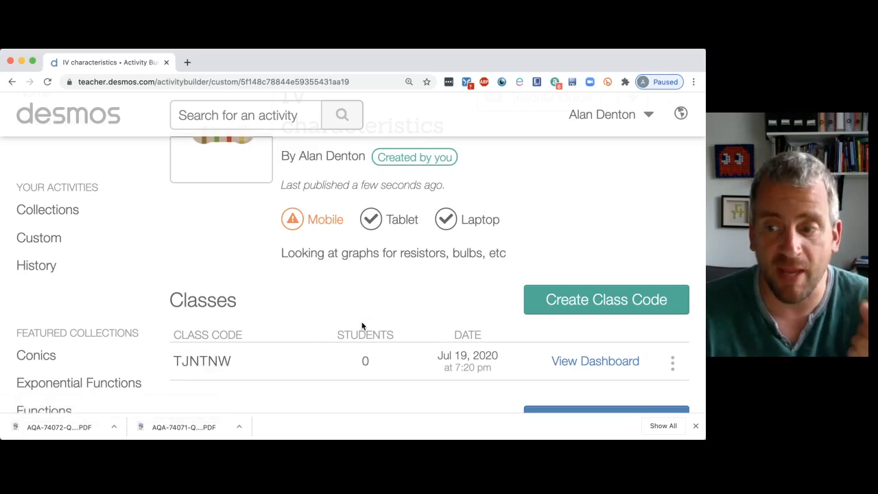
Display the student joining instructions for the new class, showing the web address and class code
{"action": "scroll", "coordinate": [358, 320], "scroll_direction": "up", "scroll_amount": 3}
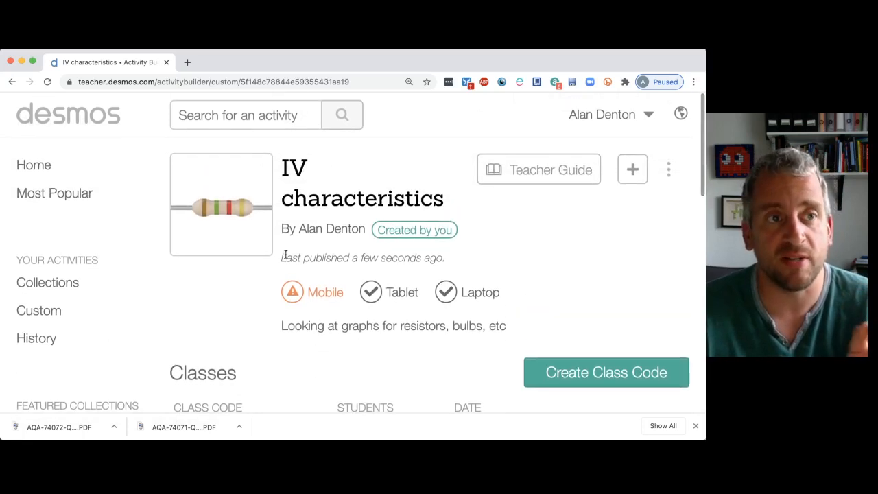
{"action": "scroll", "coordinate": [284, 251], "scroll_direction": "down", "scroll_amount": 2}
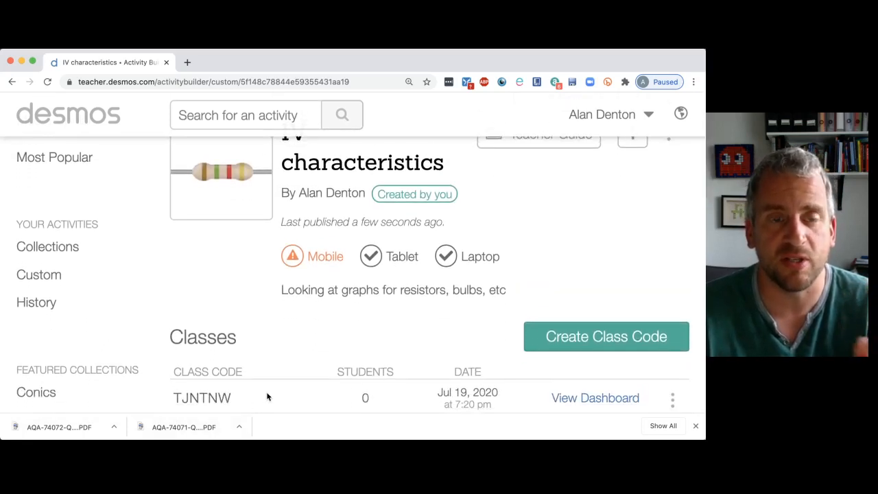
{"action": "scroll", "coordinate": [267, 396], "scroll_direction": "down", "scroll_amount": 1}
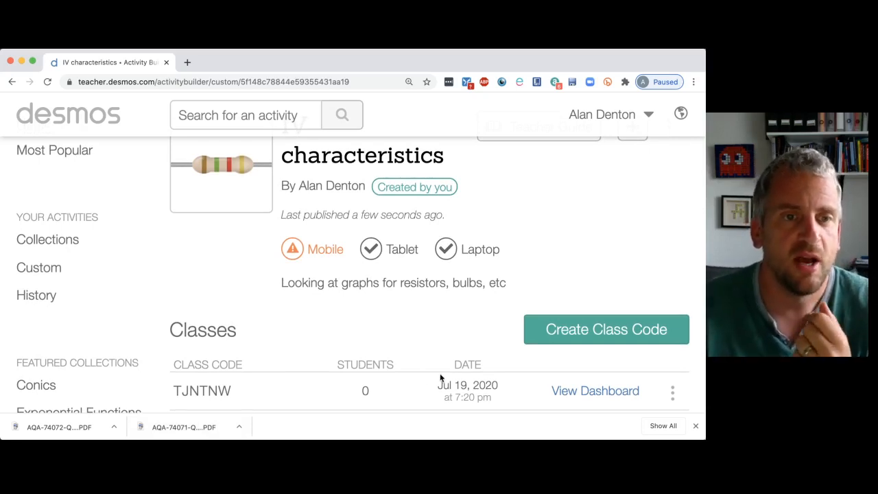
{"action": "scroll", "coordinate": [441, 377], "scroll_direction": "down", "scroll_amount": 1}
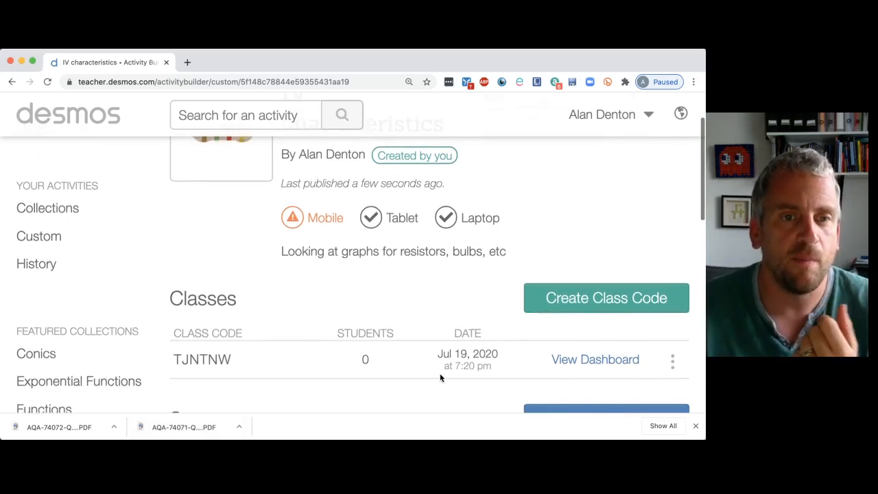
{"action": "left_click", "coordinate": [673, 359]}
{"action": "scroll", "coordinate": [666, 370], "scroll_direction": "down", "scroll_amount": 1}
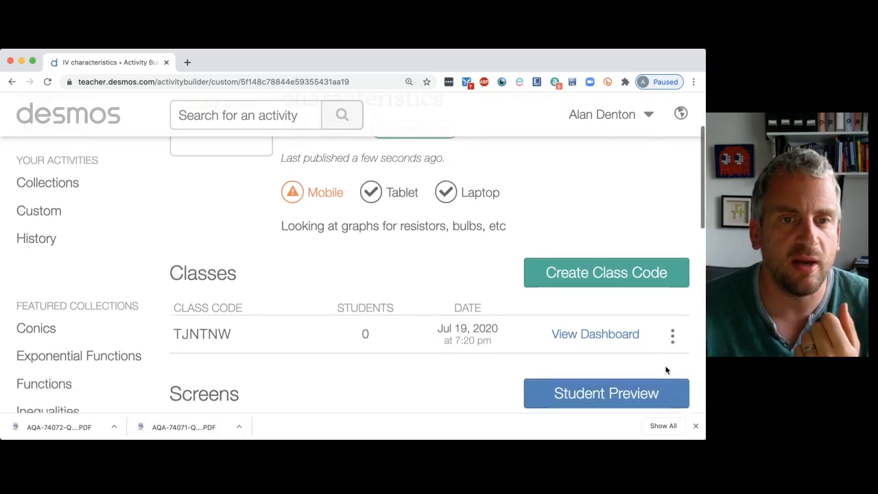
{"action": "left_click", "coordinate": [672, 329]}
{"action": "left_click", "coordinate": [627, 373]}
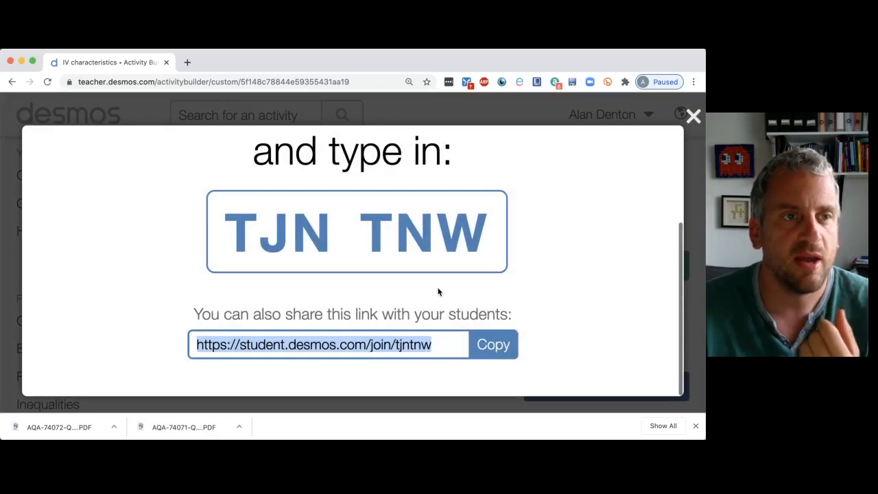
{"action": "scroll", "coordinate": [442, 292], "scroll_direction": "up", "scroll_amount": 3}
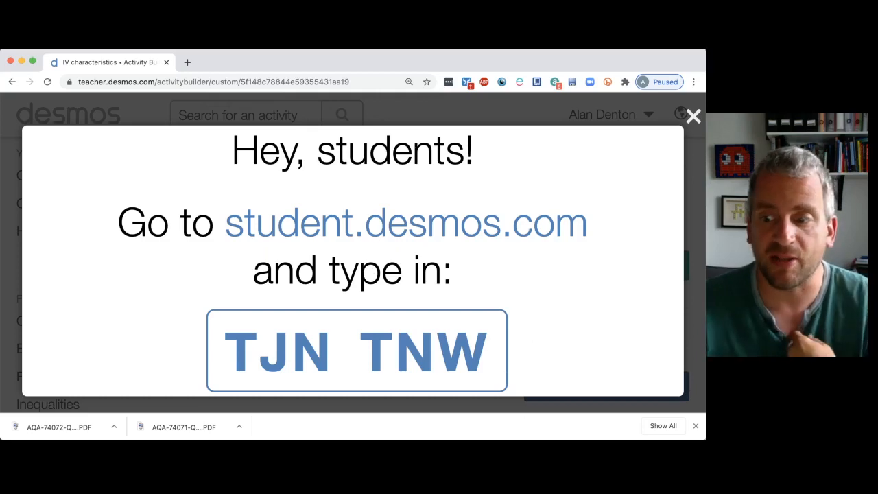
Switch to the student's browser window and go to student.desmos.com
{"action": "key", "text": "super+Tab"}
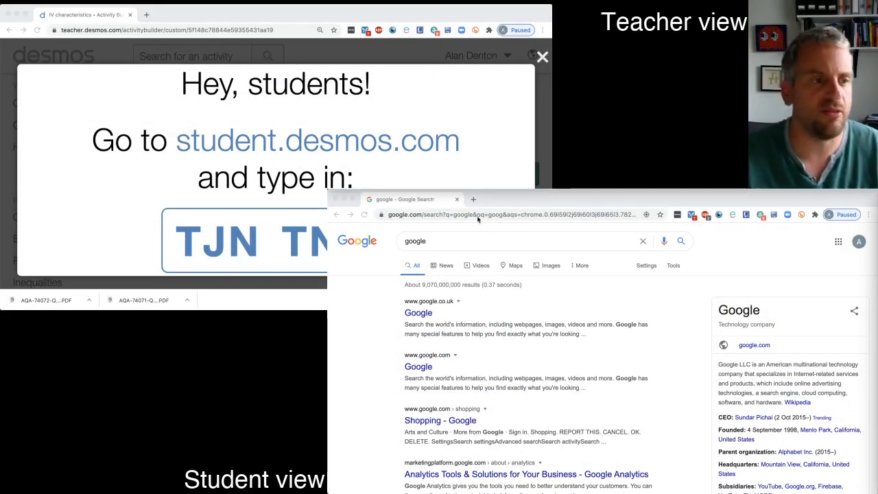
{"action": "left_click", "coordinate": [479, 215]}
{"action": "type", "text": "studnet."}
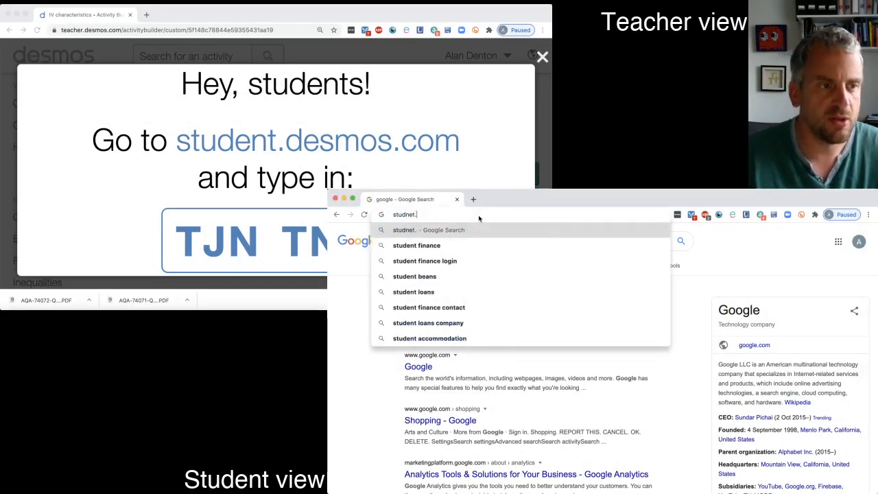
{"action": "key", "text": "BackSpace"}
{"action": "key", "text": "BackSpace"}
{"action": "key", "text": "BackSpace"}
{"action": "key", "text": "BackSpace"}
{"action": "type", "text": "ent.desmos.com"}
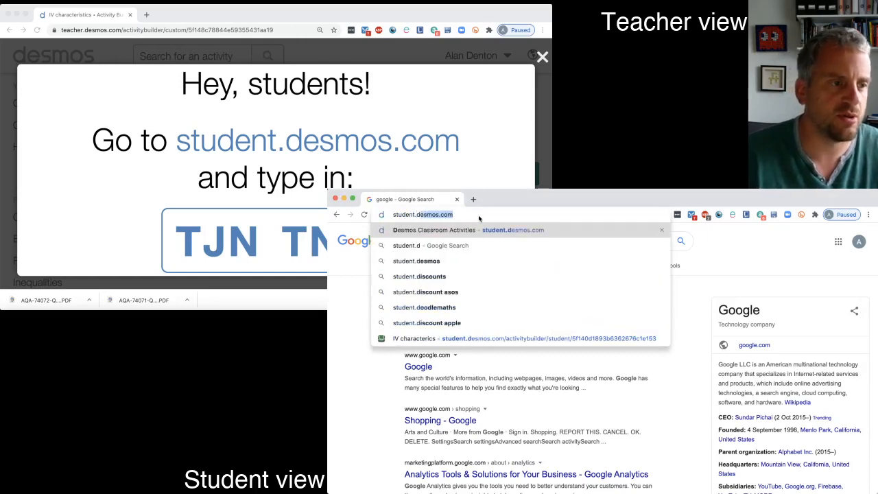
{"action": "key", "text": "Return"}
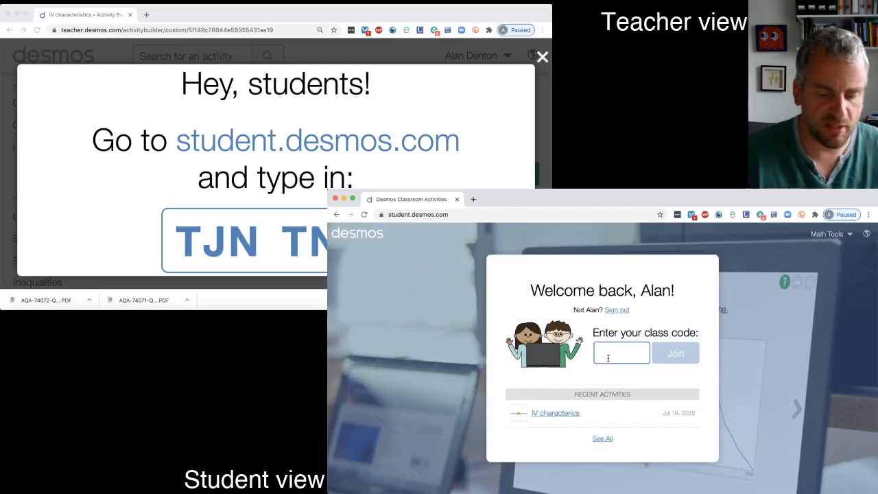
Join the activity as a student with the class code, replacing the prefilled name with the student's first name
{"action": "type", "text": "TJNTNW"}
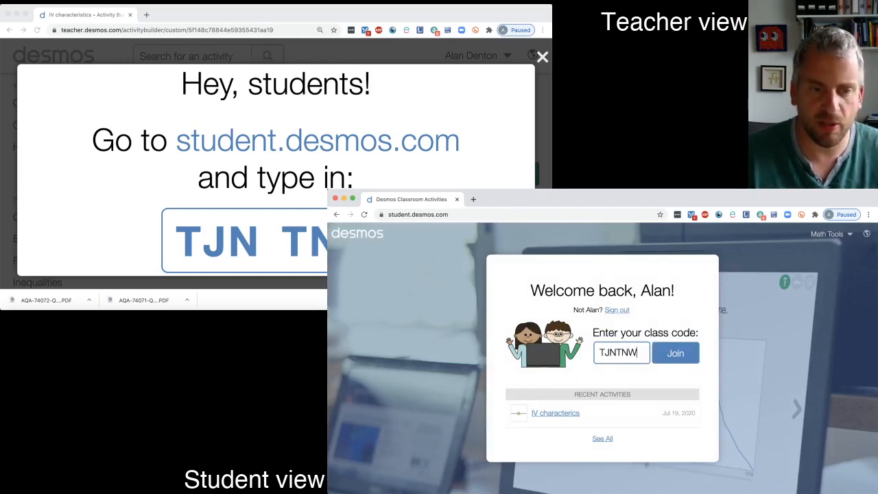
{"action": "key", "text": "Return"}
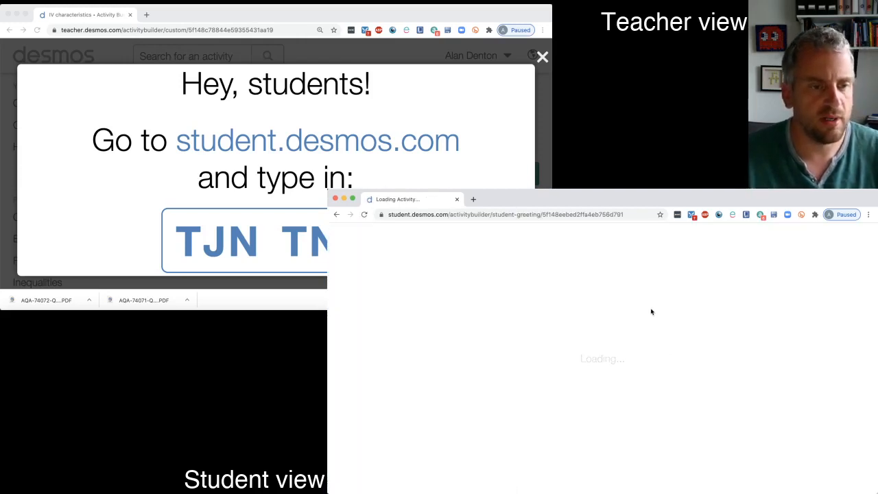
{"action": "left_click_drag", "start_coordinate": [671, 350], "coordinate": [584, 350]}
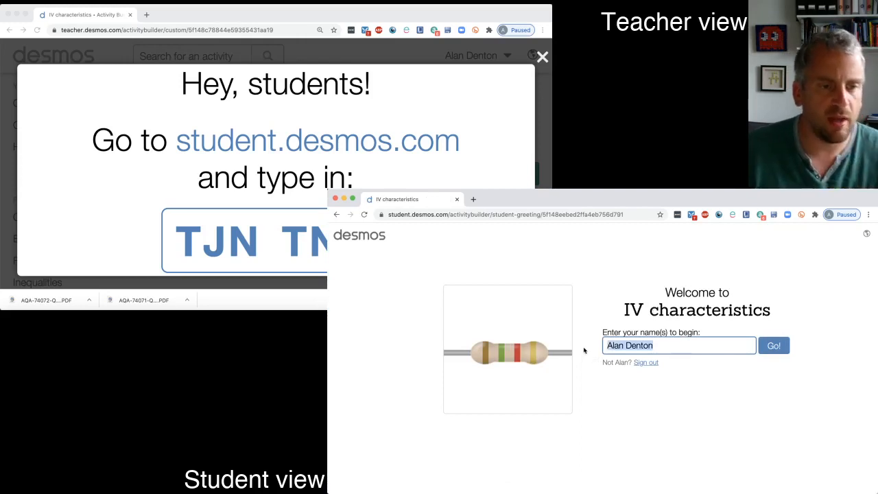
{"action": "type", "text": "Ewan"}
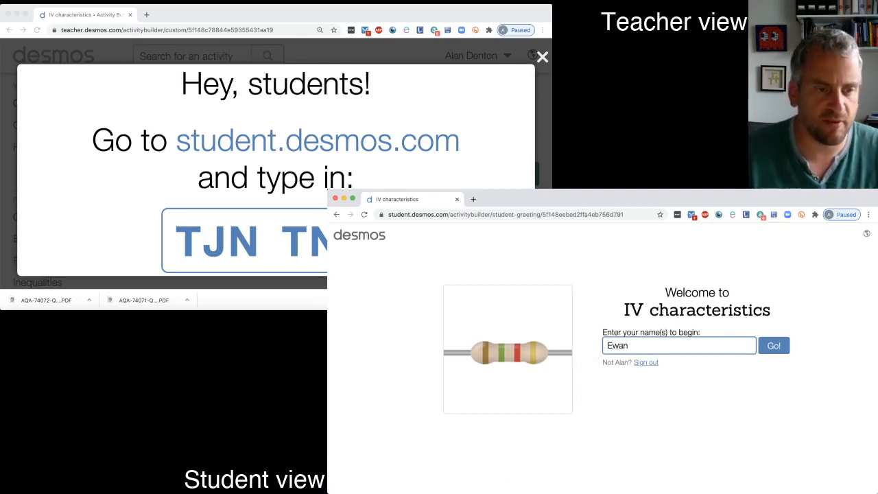
{"action": "left_click", "coordinate": [774, 346]}
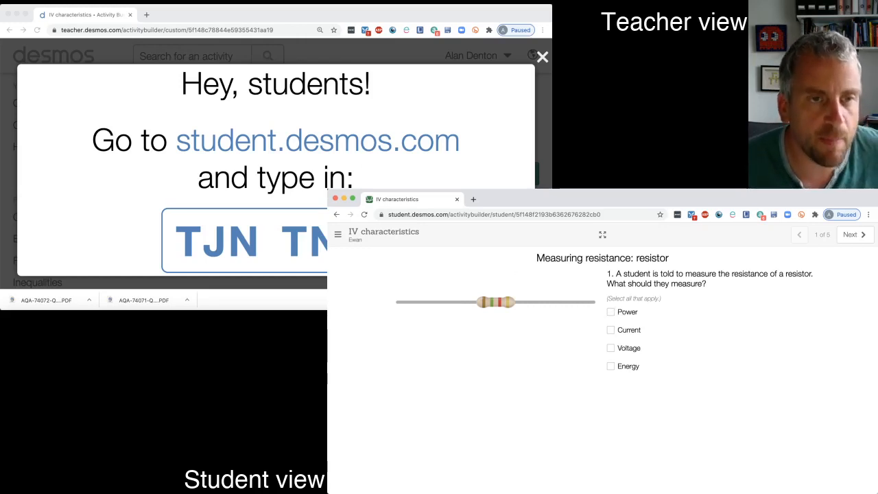
Close the joining instructions in the teacher window and open the class dashboard's Summary view
{"action": "left_click", "coordinate": [542, 57]}
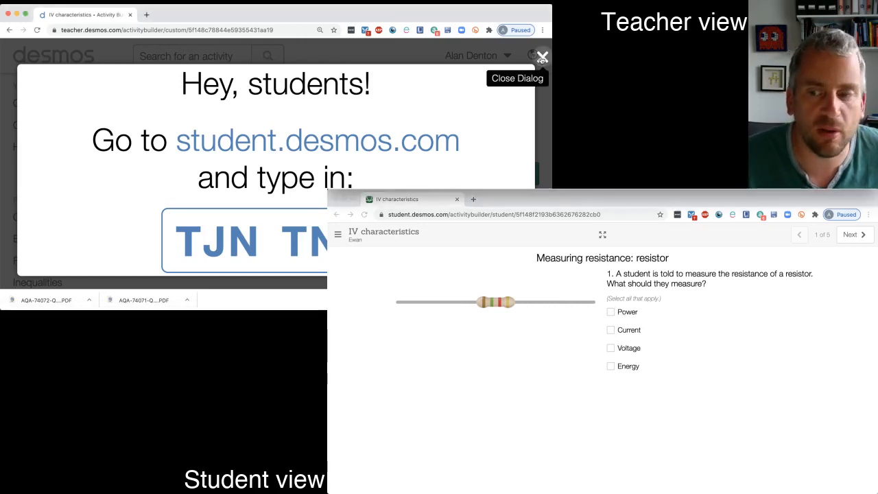
{"action": "left_click", "coordinate": [542, 57]}
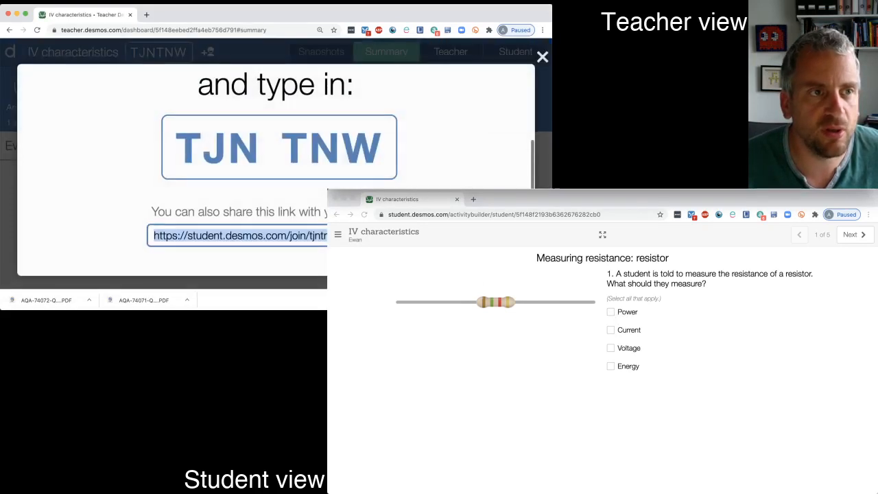
{"action": "left_click", "coordinate": [453, 112]}
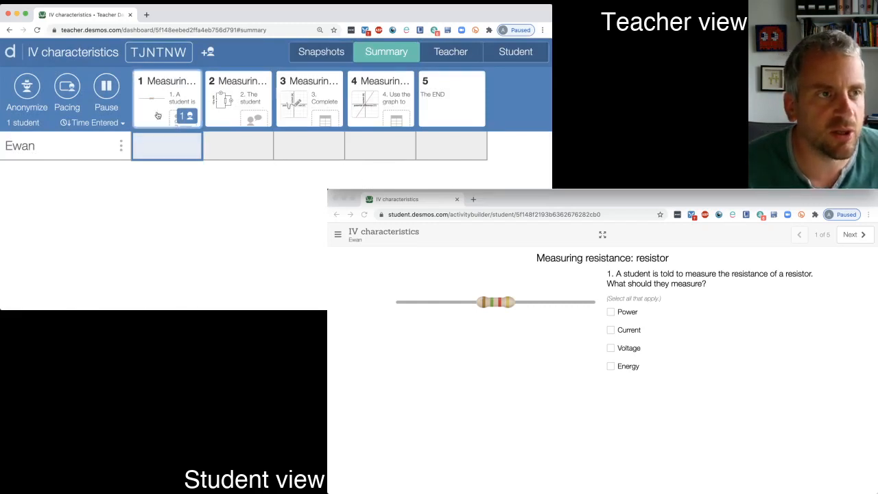
{"action": "mouse_move", "coordinate": [190, 118]}
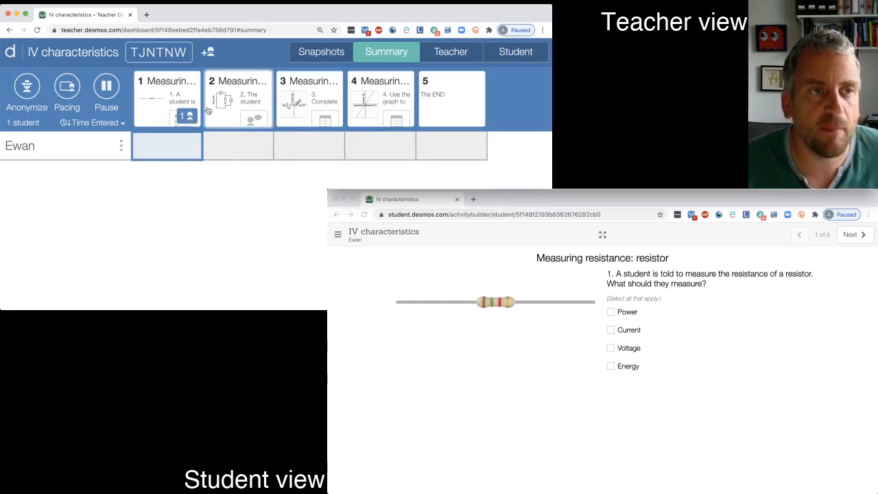
In the student window, answer question 1 with Current and Voltage and go on to the second screen
{"action": "left_click", "coordinate": [638, 276]}
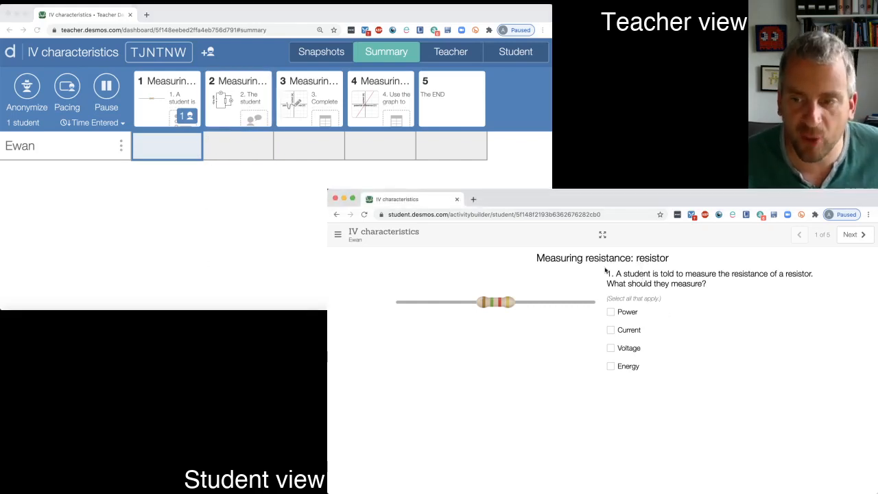
{"action": "left_click", "coordinate": [612, 331]}
{"action": "left_click", "coordinate": [612, 348]}
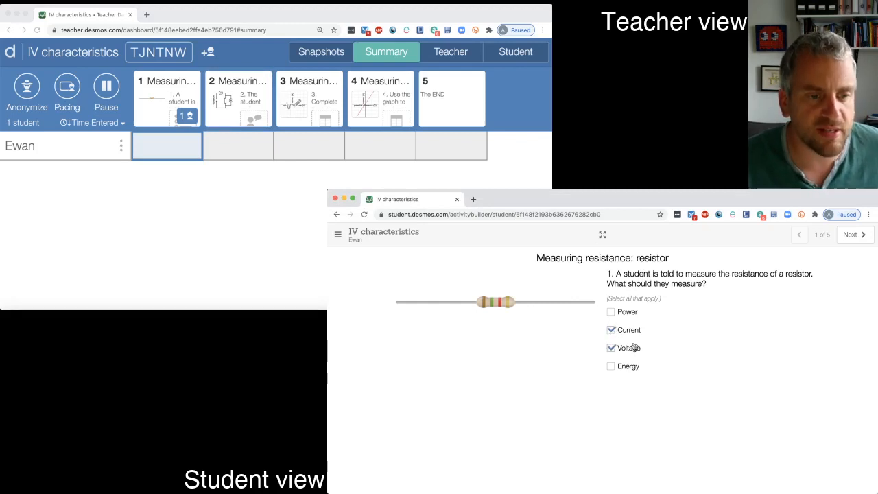
{"action": "left_click", "coordinate": [851, 235]}
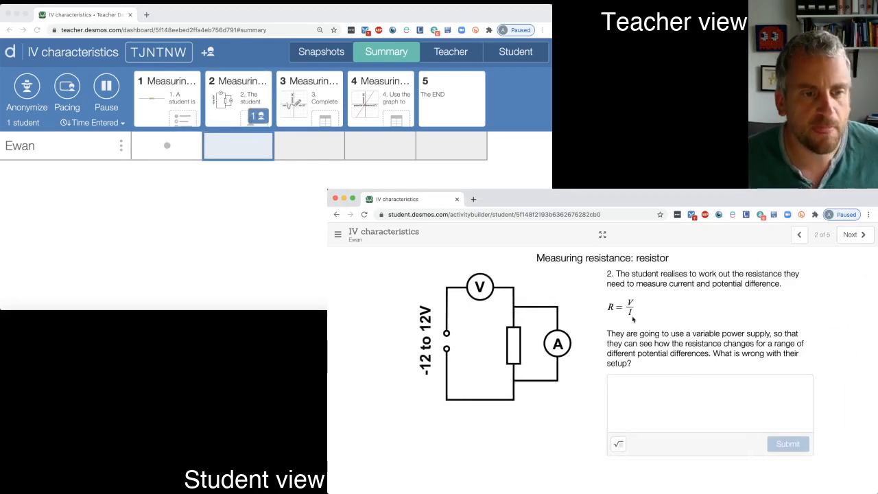
Answer question 2 with "Voltmeter and the ammeter are the wrong way around" and submit the response
{"action": "left_click", "coordinate": [671, 416]}
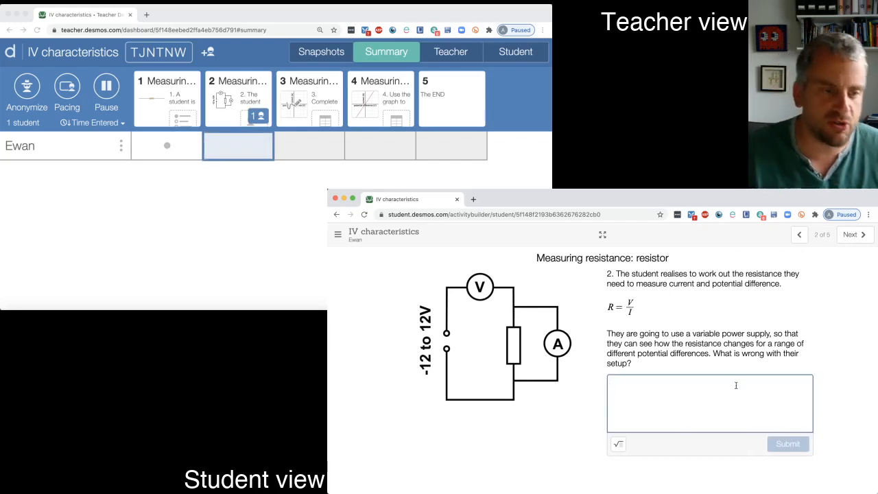
{"action": "type", "text": "V"}
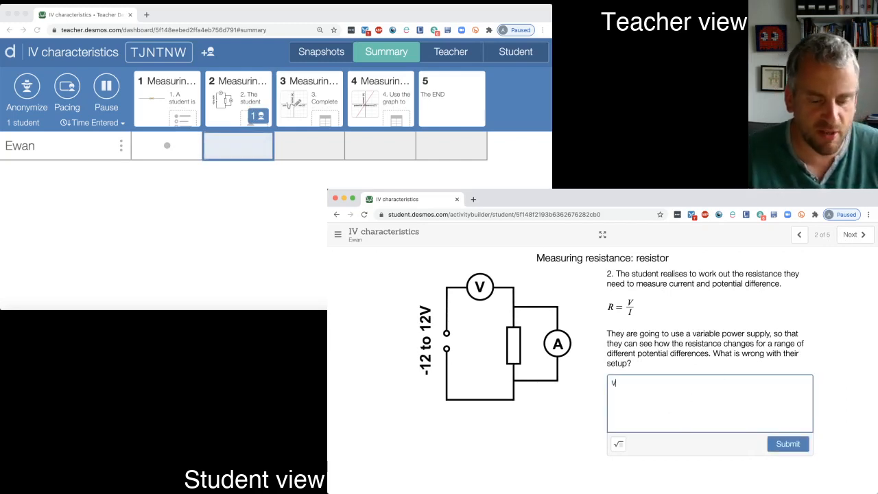
{"action": "type", "text": "oltmeter and the amm"}
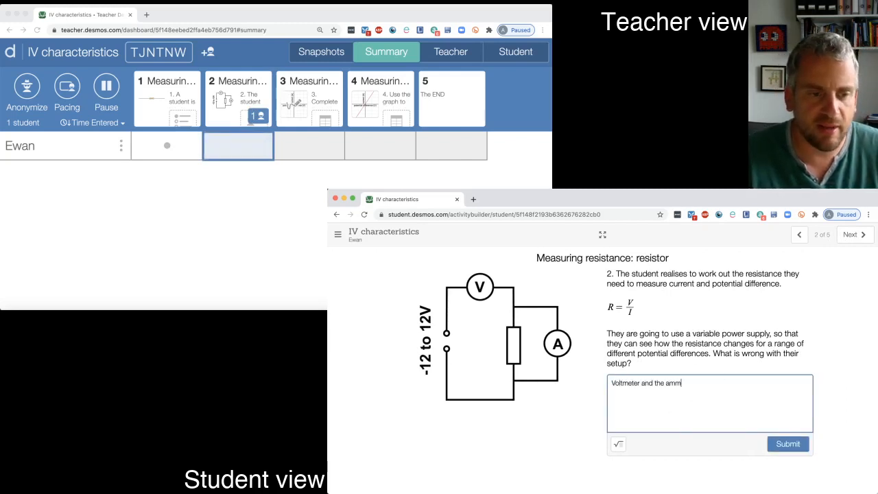
{"action": "type", "text": "eter are the wrong way around"}
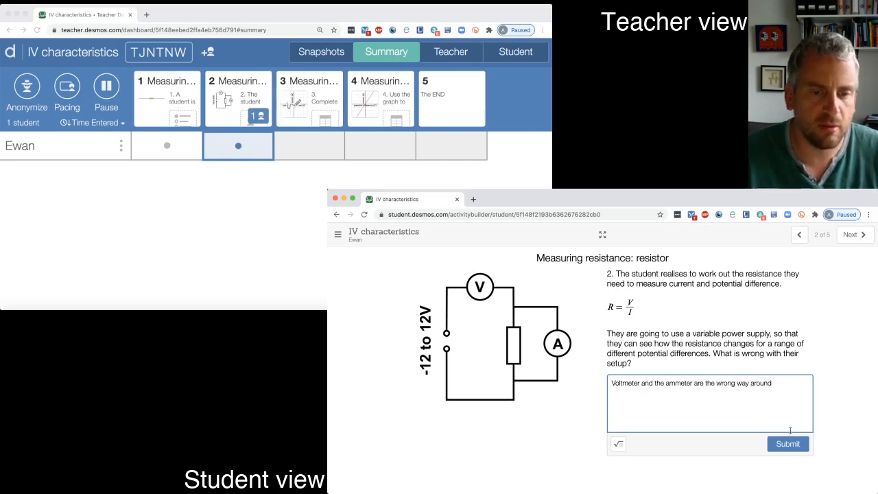
{"action": "left_click", "coordinate": [788, 444]}
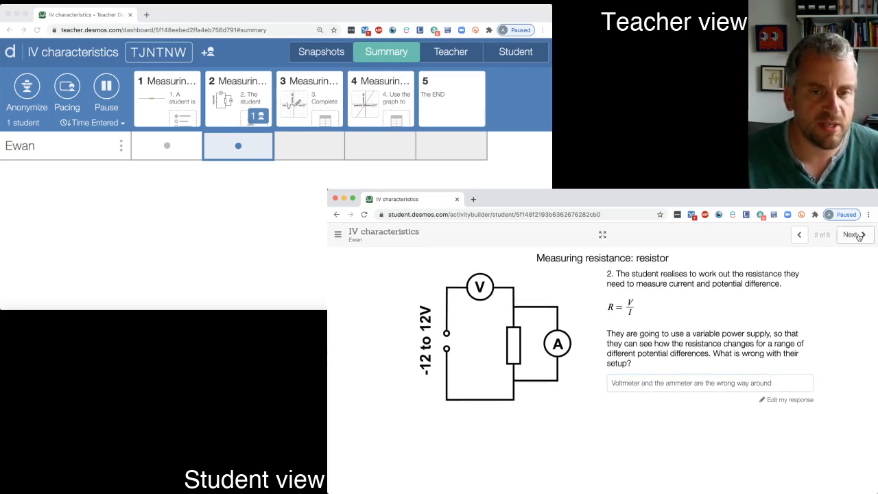
Go on to question 3, plot the negative table values and origin, and draw a straight line from about (-6, -18) to (6, 18)
{"action": "left_click", "coordinate": [850, 235]}
{"action": "scroll", "coordinate": [560, 345], "scroll_direction": "down", "scroll_amount": 2}
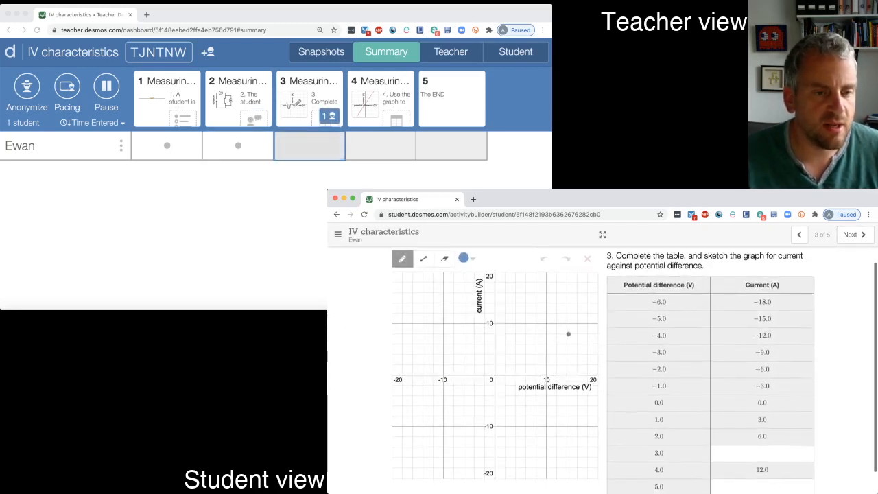
{"action": "scroll", "coordinate": [563, 340], "scroll_direction": "up", "scroll_amount": 1}
{"action": "scroll", "coordinate": [566, 335], "scroll_direction": "down", "scroll_amount": 1}
{"action": "scroll", "coordinate": [568, 332], "scroll_direction": "down", "scroll_amount": 1}
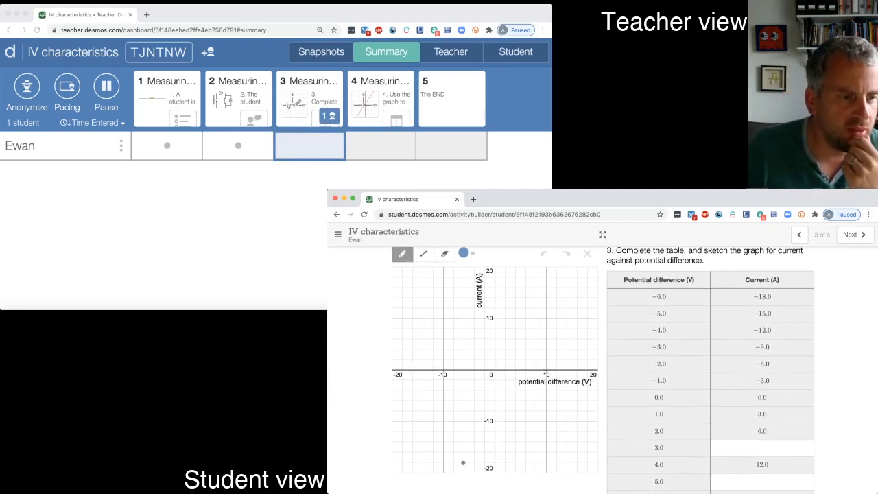
{"action": "left_click", "coordinate": [464, 463]}
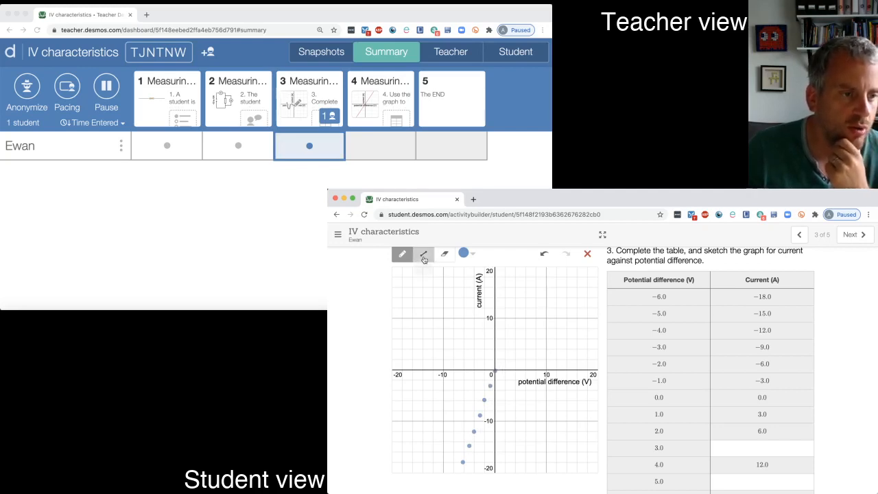
{"action": "left_click", "coordinate": [423, 256]}
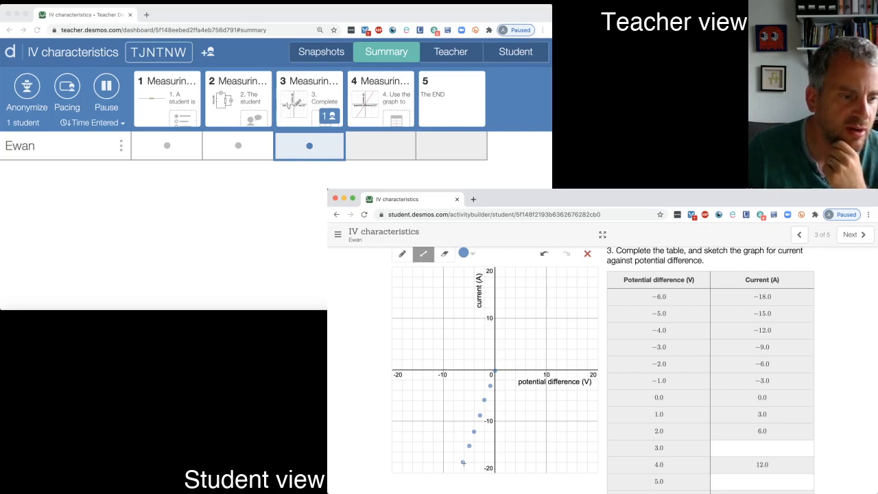
{"action": "mouse_move", "coordinate": [464, 464]}
{"action": "left_mouse_down"}
{"action": "mouse_move", "coordinate": [516, 285]}
{"action": "mouse_move", "coordinate": [526, 278]}
{"action": "left_mouse_up"}
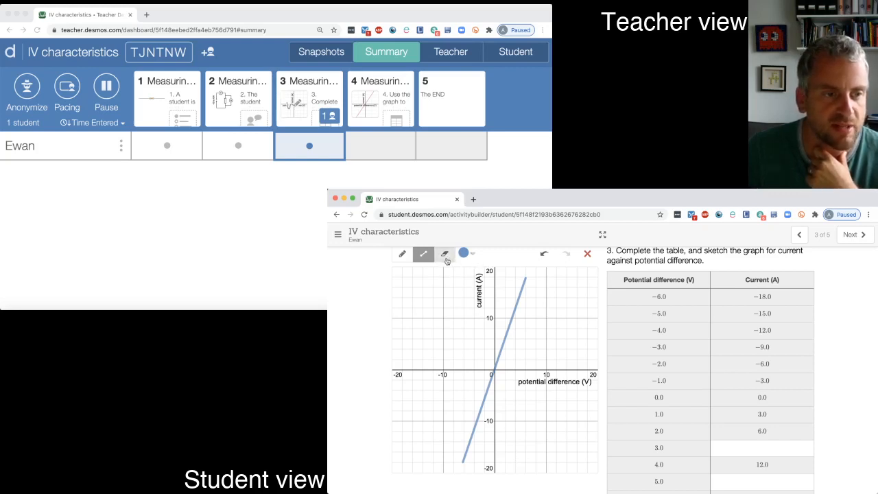
Complete the question 3 table with currents of 9.0 A at 3.0 V and 15.0 A at 5.0 V
{"action": "left_click", "coordinate": [763, 449]}
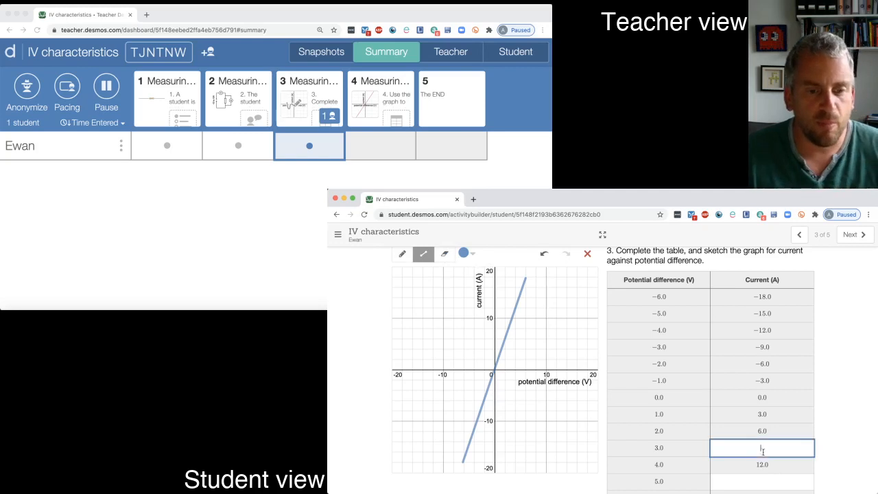
{"action": "scroll", "coordinate": [798, 450], "scroll_direction": "down", "scroll_amount": 1}
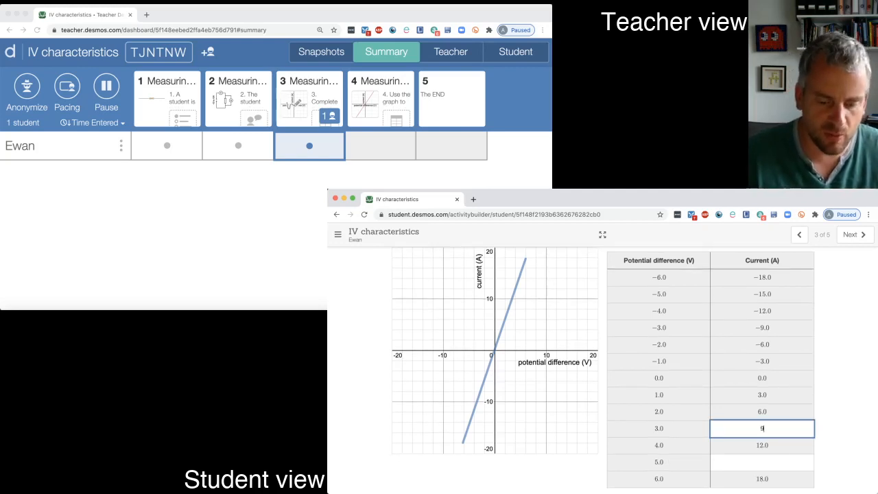
{"action": "key", "text": "Tab"}
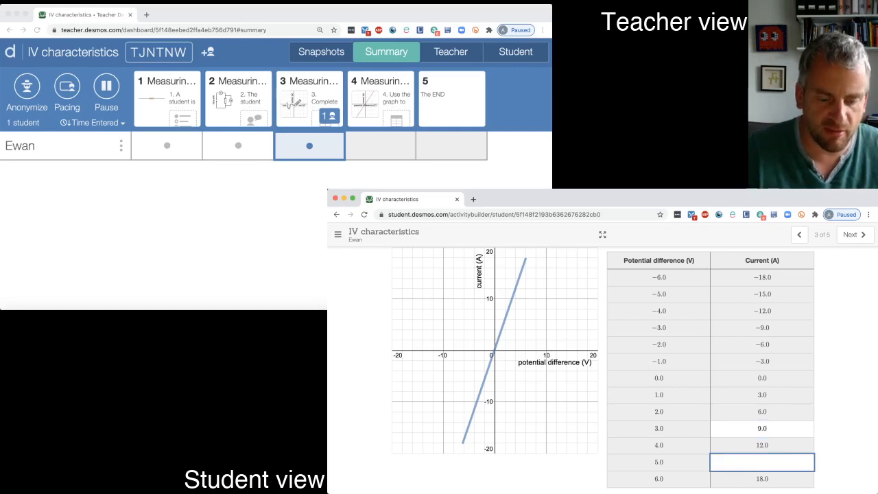
{"action": "type", "text": "15.0"}
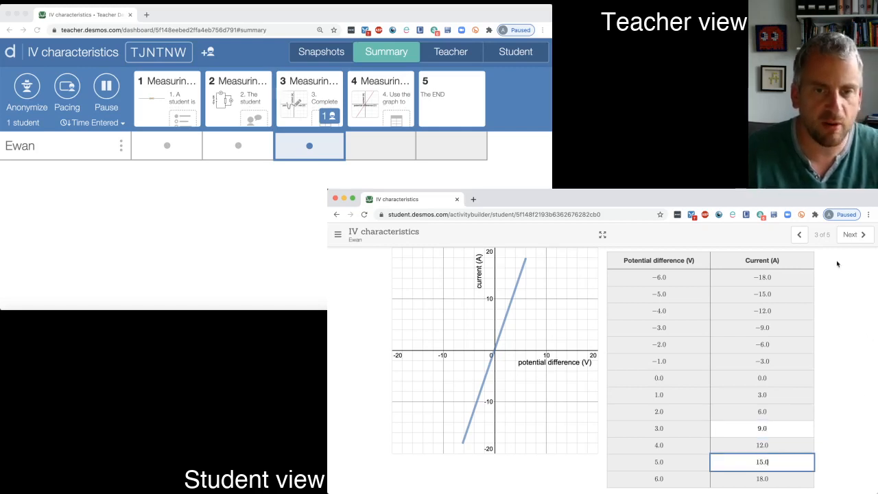
On the fourth screen, enter a resistance of 0.33 ohms for 2.0, 4.0 and 6.0 V and go on to the final screen
{"action": "left_click", "coordinate": [852, 234]}
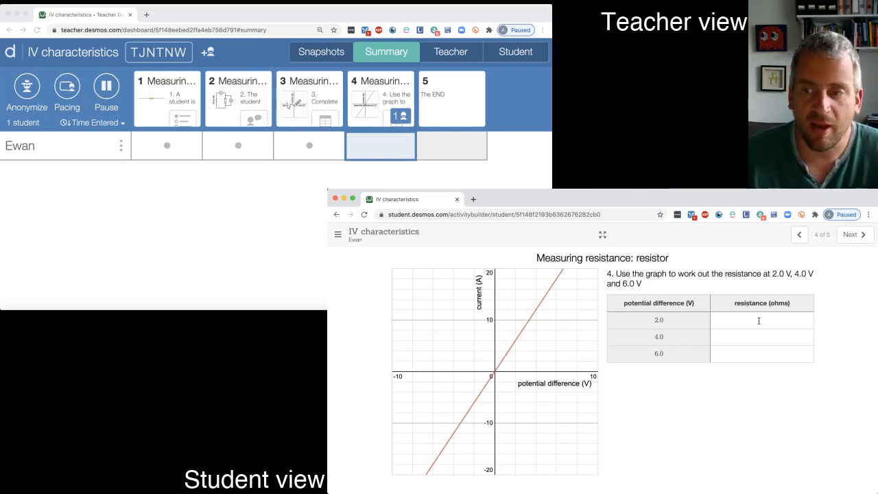
{"action": "left_click", "coordinate": [760, 322]}
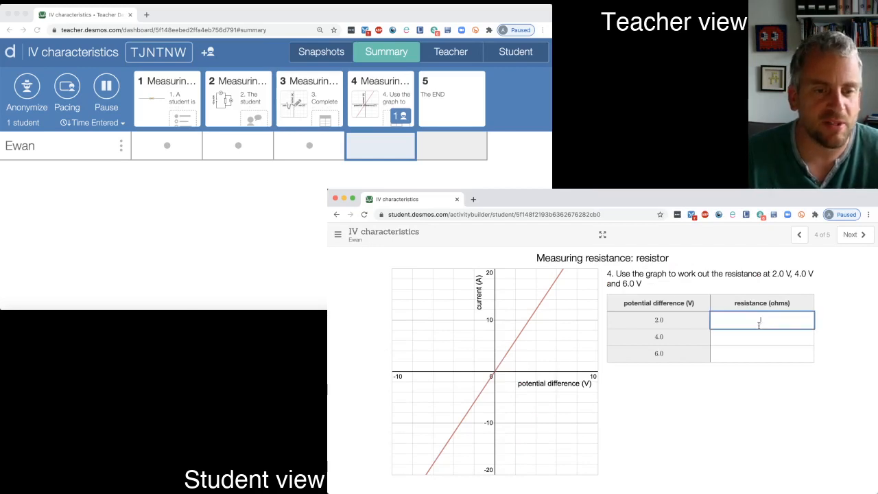
{"action": "type", "text": "0"}
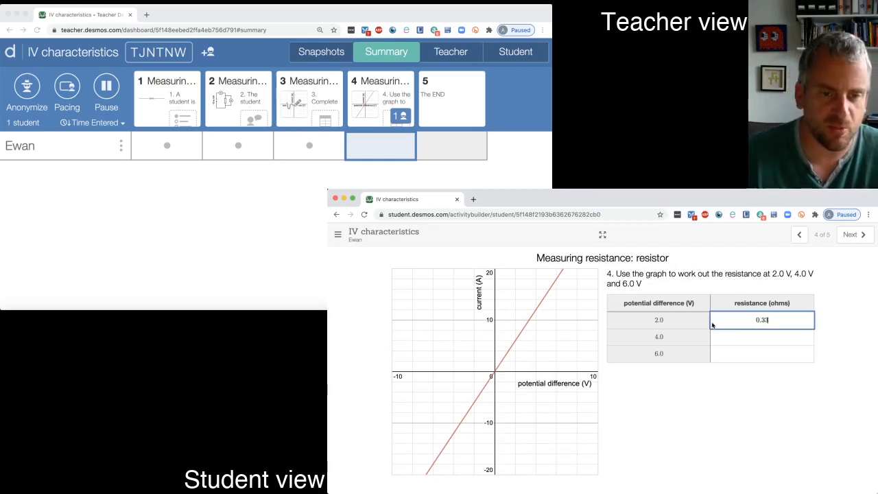
{"action": "type", "text": ".33"}
{"action": "left_click", "coordinate": [768, 339]}
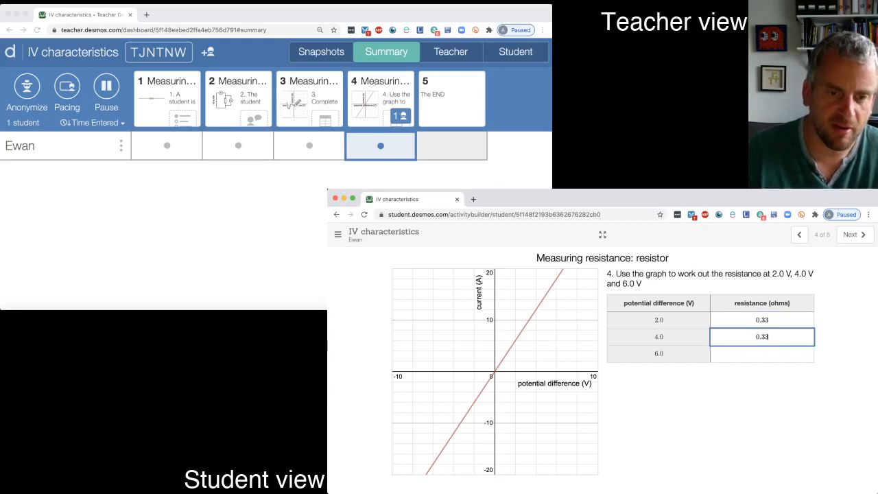
{"action": "left_click", "coordinate": [761, 354]}
{"action": "type", "text": "0.33"}
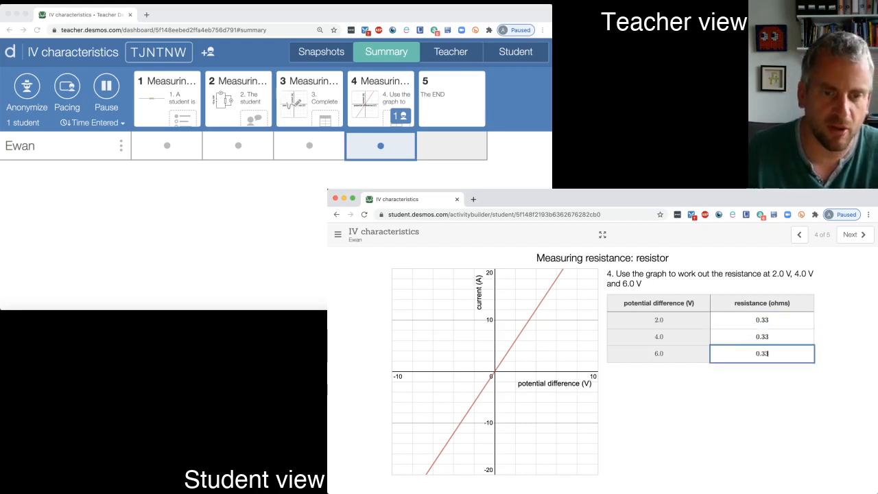
{"action": "left_click", "coordinate": [830, 292]}
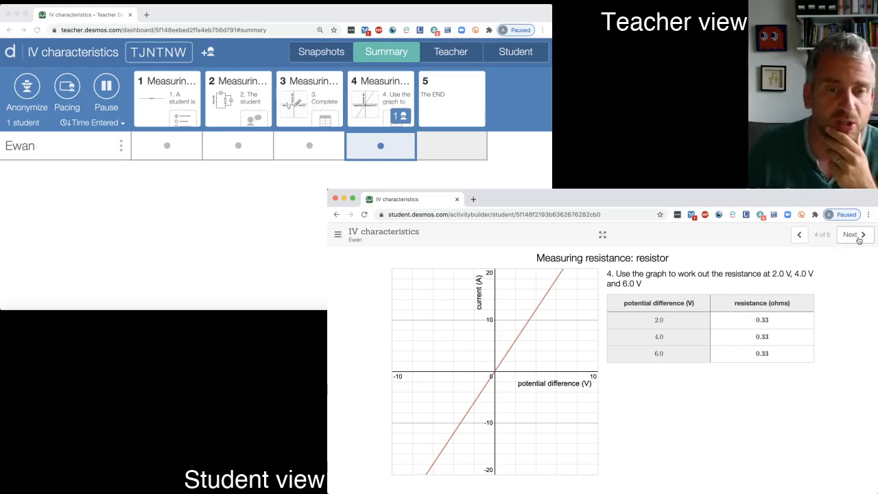
{"action": "left_click", "coordinate": [854, 236]}
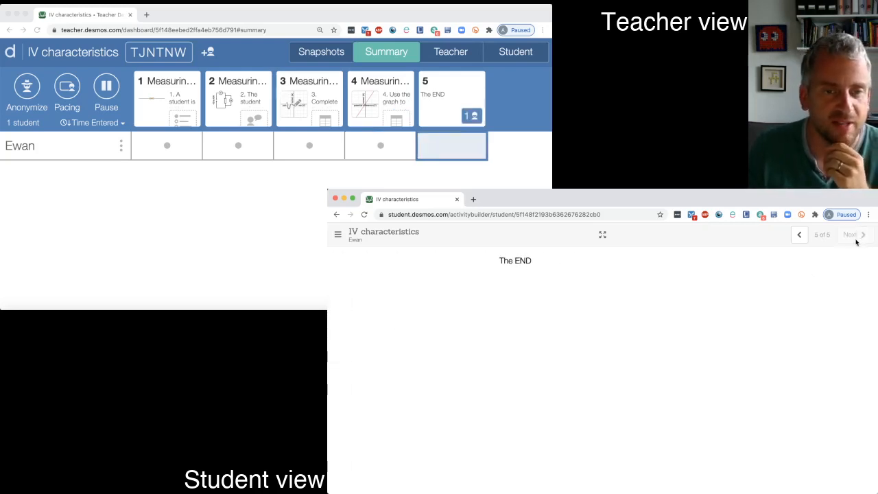
In the teacher window, open the question 3 responses and examine the student's graph and table
{"action": "left_click", "coordinate": [250, 125]}
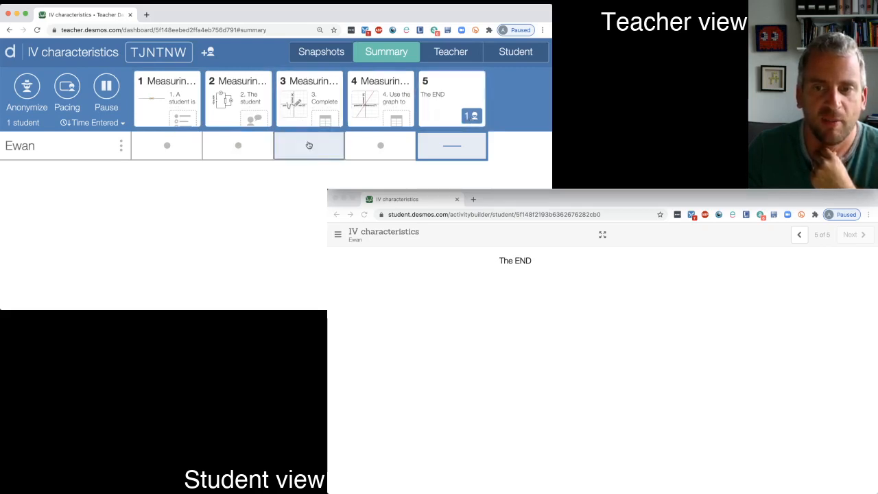
{"action": "left_click", "coordinate": [303, 114]}
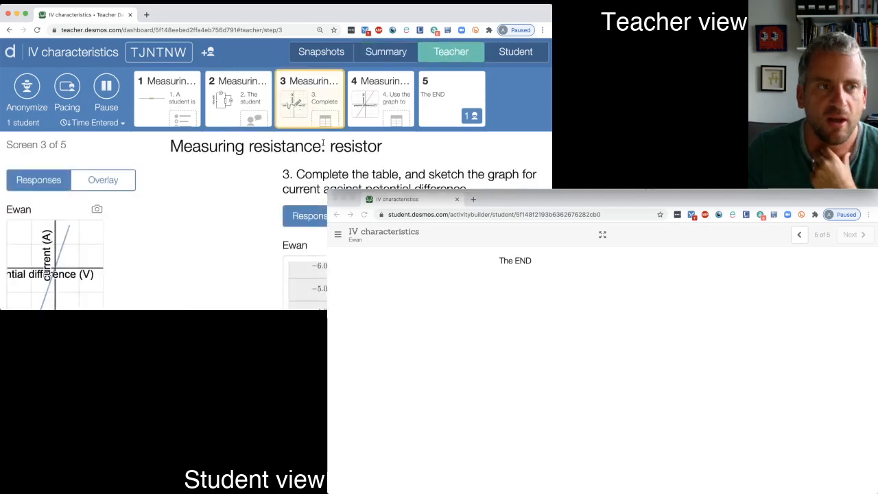
{"action": "scroll", "coordinate": [137, 182], "scroll_direction": "down", "scroll_amount": 2}
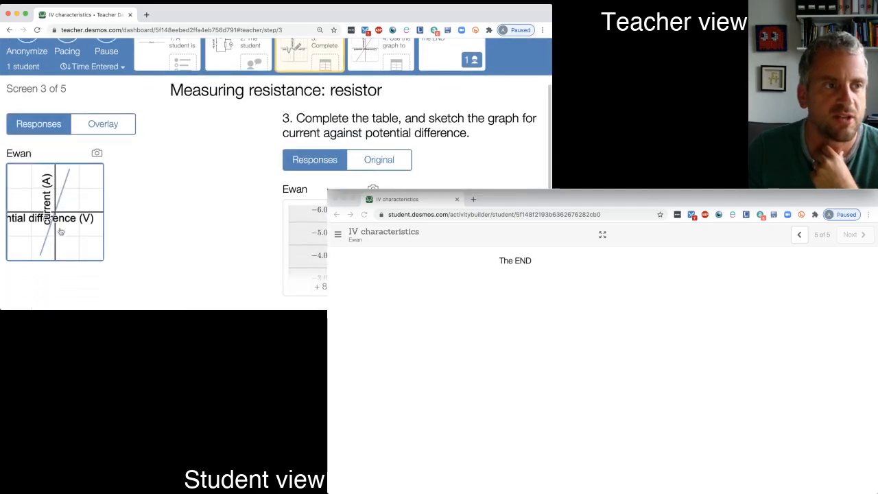
{"action": "scroll", "coordinate": [151, 199], "scroll_direction": "up", "scroll_amount": 2}
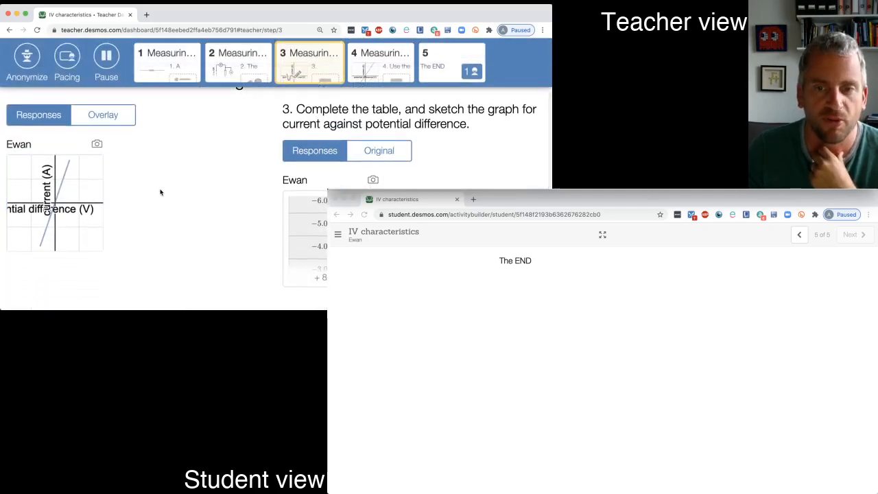
{"action": "scroll", "coordinate": [160, 192], "scroll_direction": "down", "scroll_amount": 2}
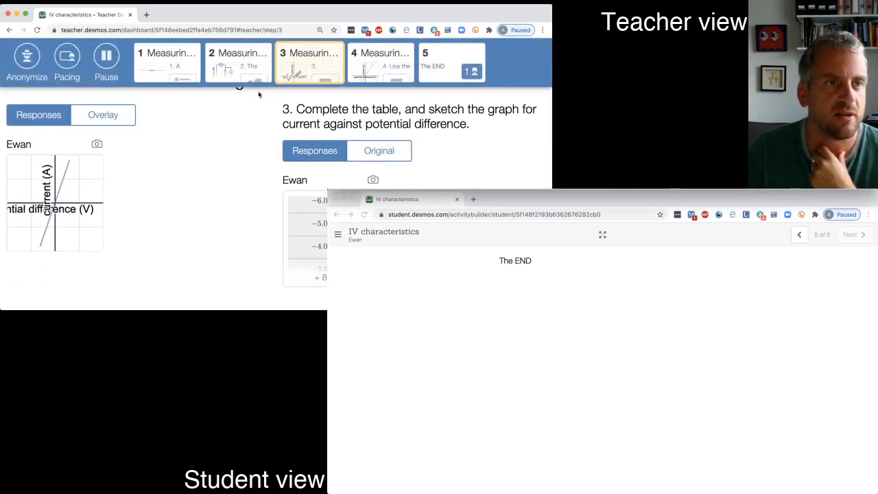
{"action": "scroll", "coordinate": [259, 95], "scroll_direction": "up", "scroll_amount": 2}
Read the student's written response to question 2 in the teacher dashboard and return to the Summary view
{"action": "left_click", "coordinate": [213, 100]}
{"action": "scroll", "coordinate": [206, 116], "scroll_direction": "down", "scroll_amount": 2}
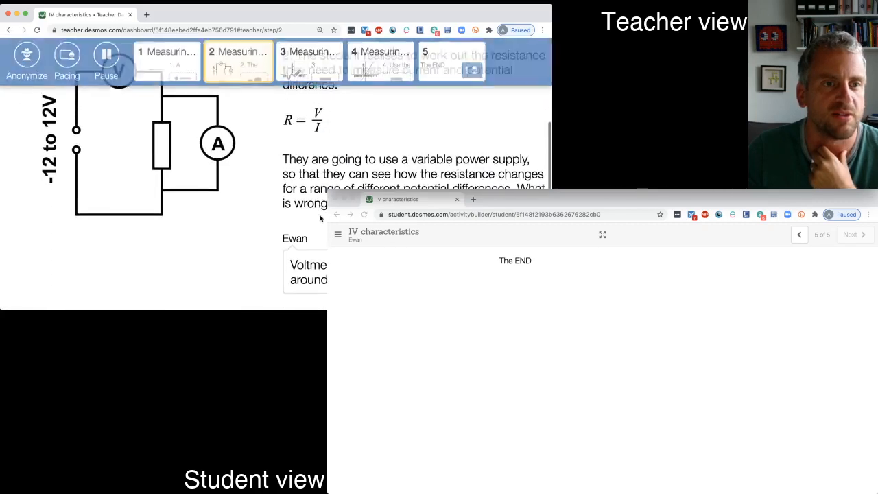
{"action": "scroll", "coordinate": [304, 157], "scroll_direction": "up", "scroll_amount": 3}
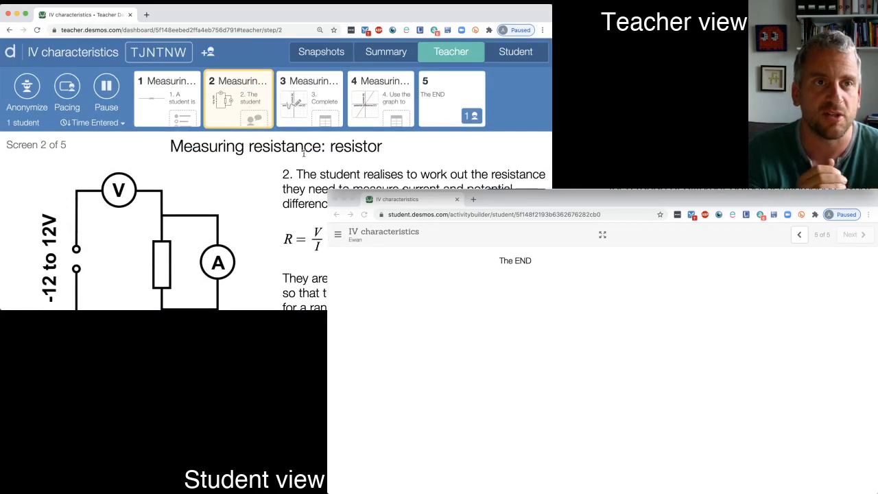
{"action": "left_click", "coordinate": [387, 52]}
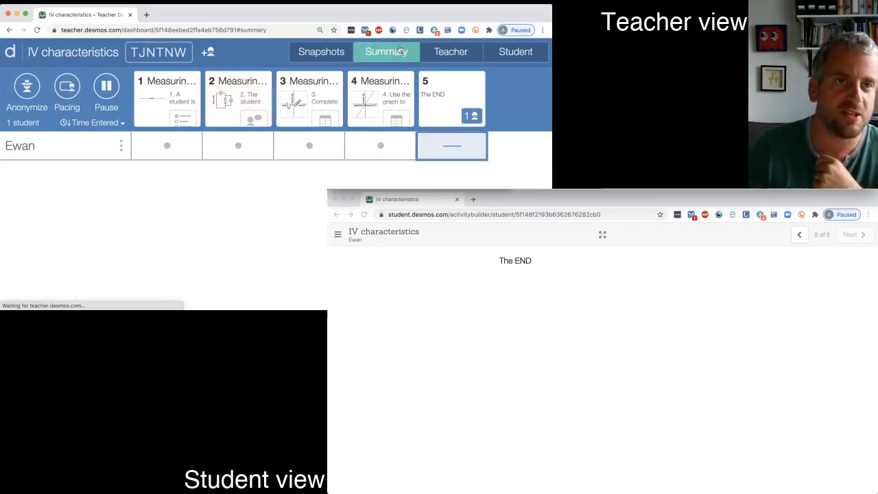
Preview the activity in the dashboard's Student view, trying Voltage and Current as answers to question 1 and viewing the second screen
{"action": "left_click", "coordinate": [535, 53]}
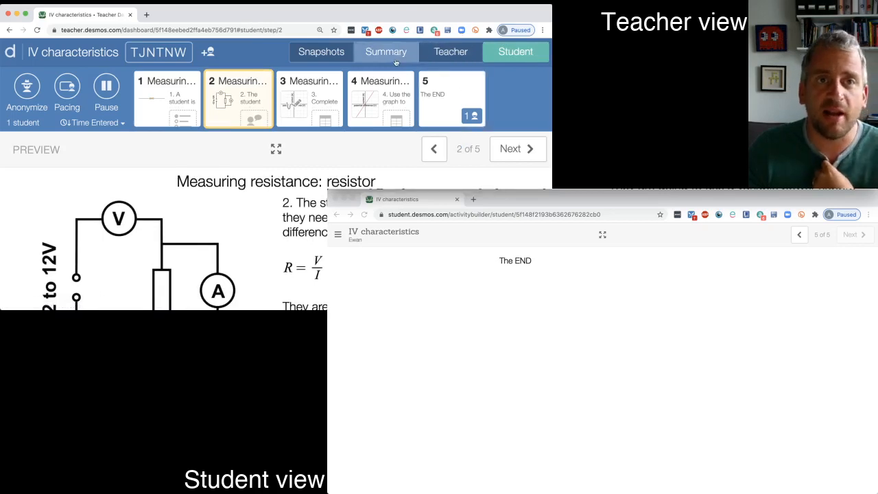
{"action": "scroll", "coordinate": [439, 181], "scroll_direction": "down", "scroll_amount": 5}
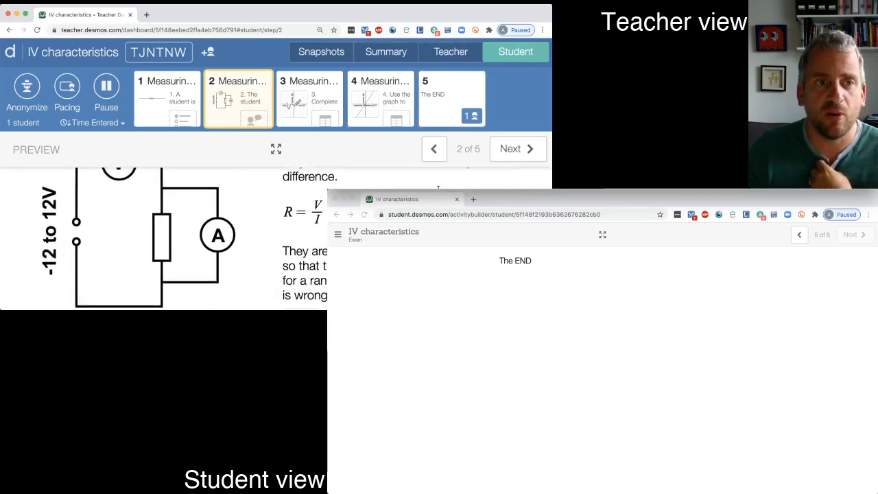
{"action": "scroll", "coordinate": [439, 181], "scroll_direction": "up", "scroll_amount": 4}
{"action": "left_click", "coordinate": [435, 149]}
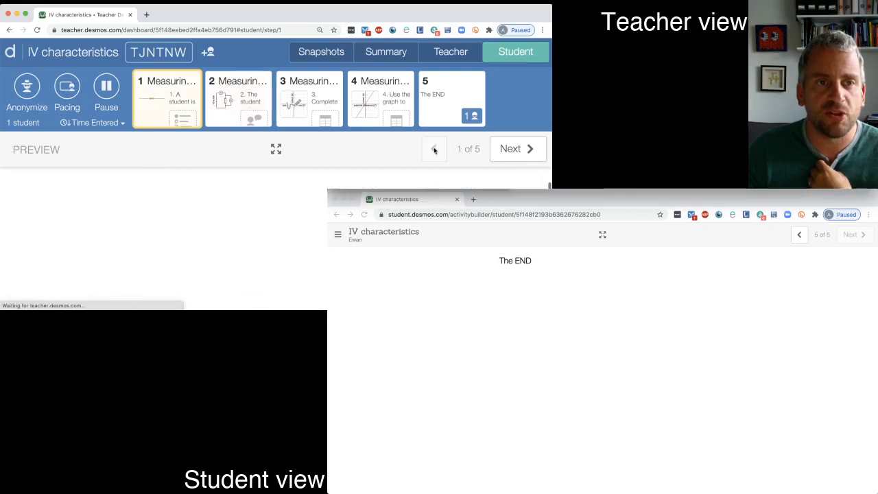
{"action": "scroll", "coordinate": [302, 240], "scroll_direction": "down", "scroll_amount": 1}
{"action": "left_click", "coordinate": [289, 272]}
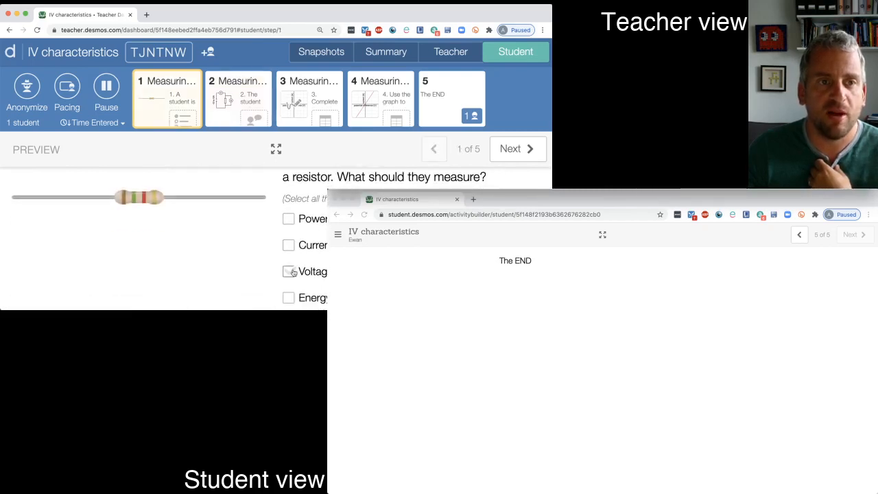
{"action": "left_click", "coordinate": [289, 246]}
{"action": "left_click", "coordinate": [510, 148]}
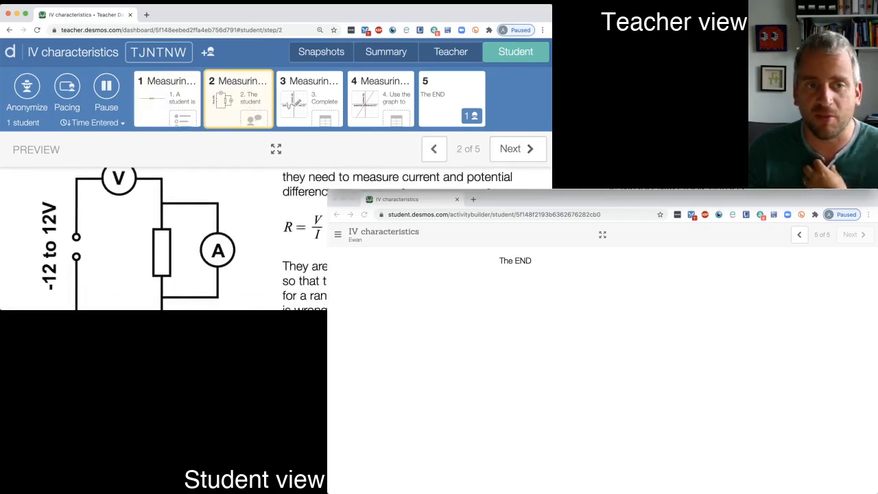
{"action": "scroll", "coordinate": [470, 178], "scroll_direction": "down", "scroll_amount": 3}
{"action": "scroll", "coordinate": [470, 178], "scroll_direction": "up", "scroll_amount": 5}
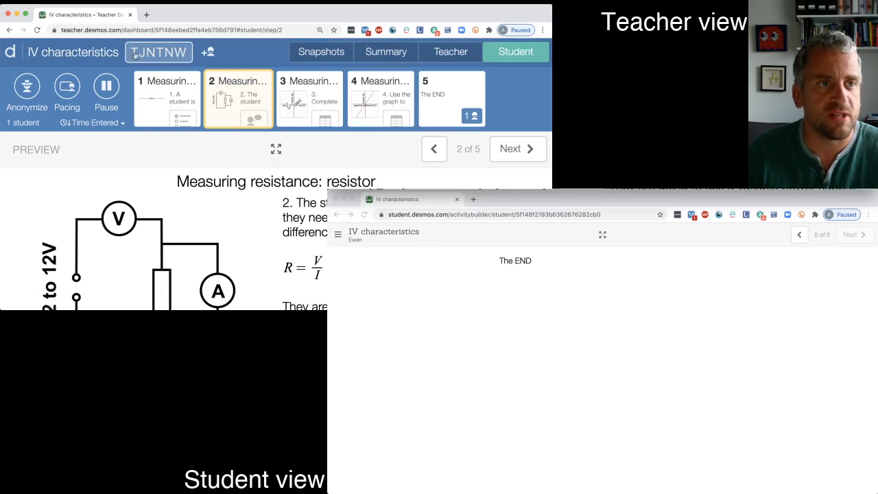
Leave the dashboard for the Desmos home page and open IV characteristics from the custom activities
{"action": "left_click", "coordinate": [12, 55]}
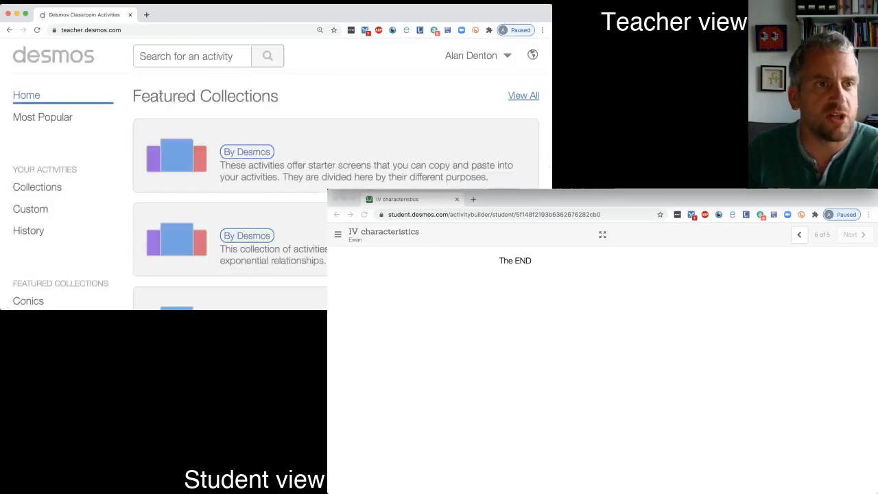
{"action": "left_click", "coordinate": [58, 207]}
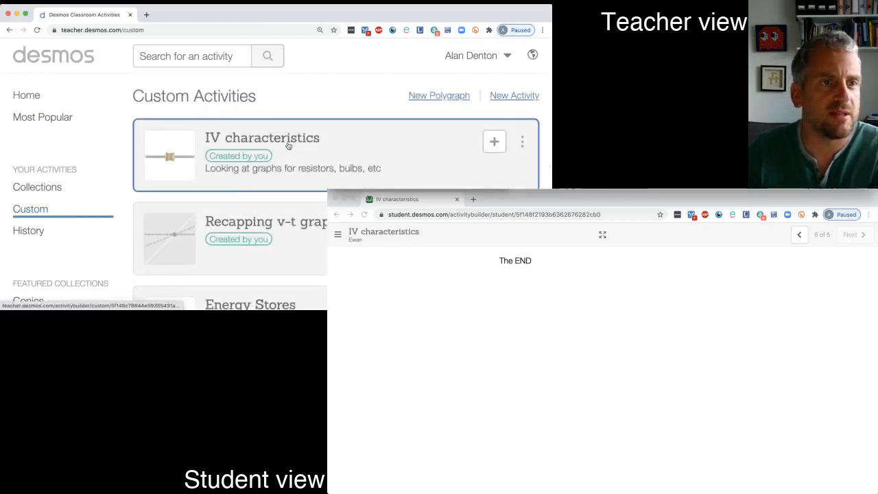
{"action": "left_click", "coordinate": [287, 143]}
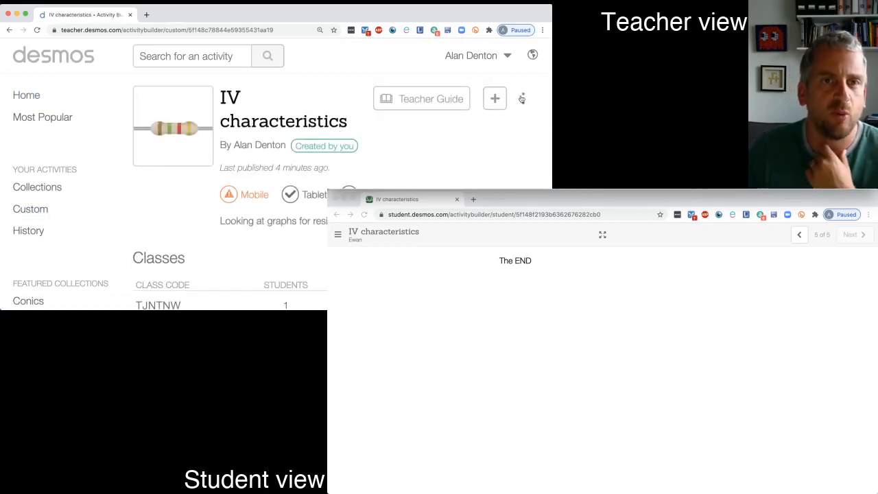
Look at the collection options and the share link for the IV characteristics activity, and close the sharing dialog
{"action": "left_click", "coordinate": [495, 97]}
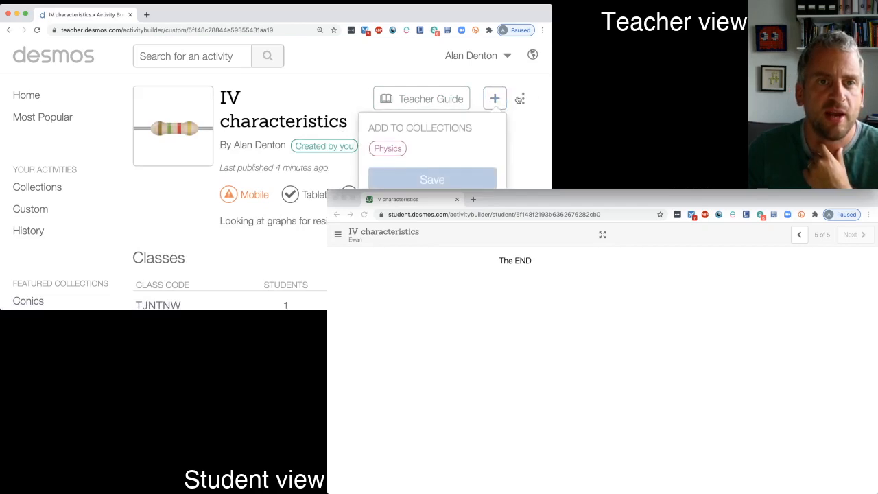
{"action": "left_click", "coordinate": [523, 99]}
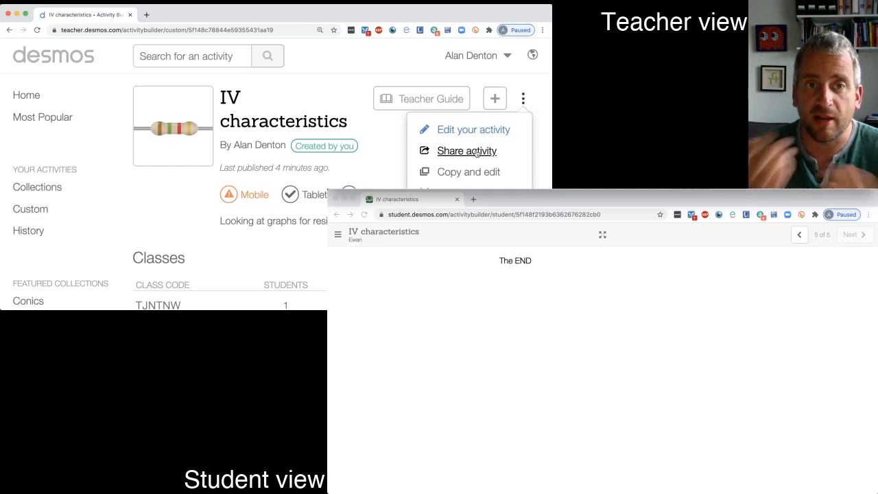
{"action": "left_click", "coordinate": [477, 153]}
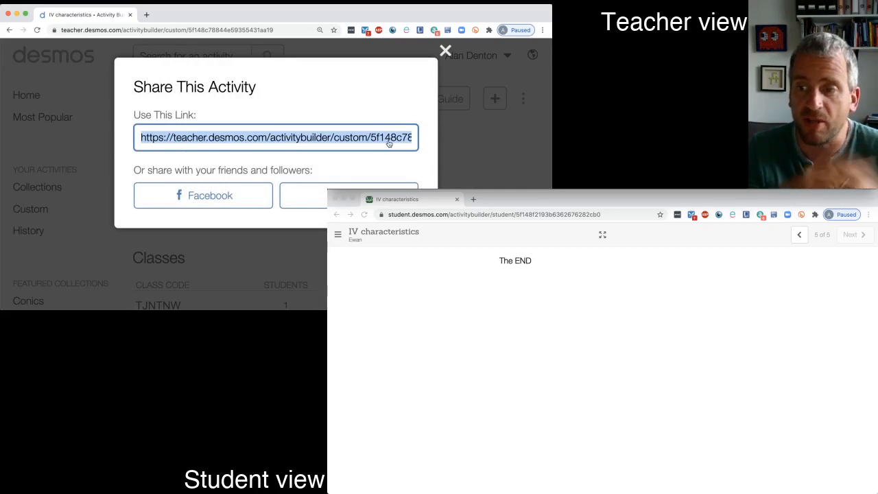
{"action": "left_click", "coordinate": [445, 50]}
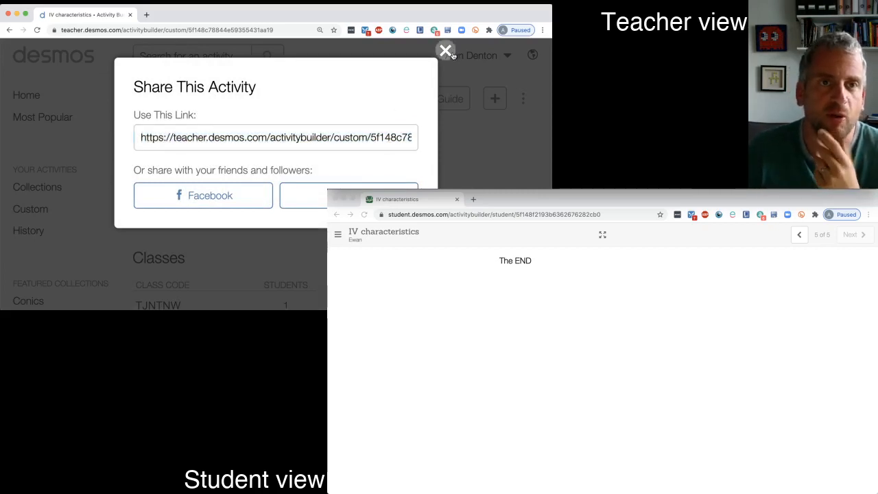